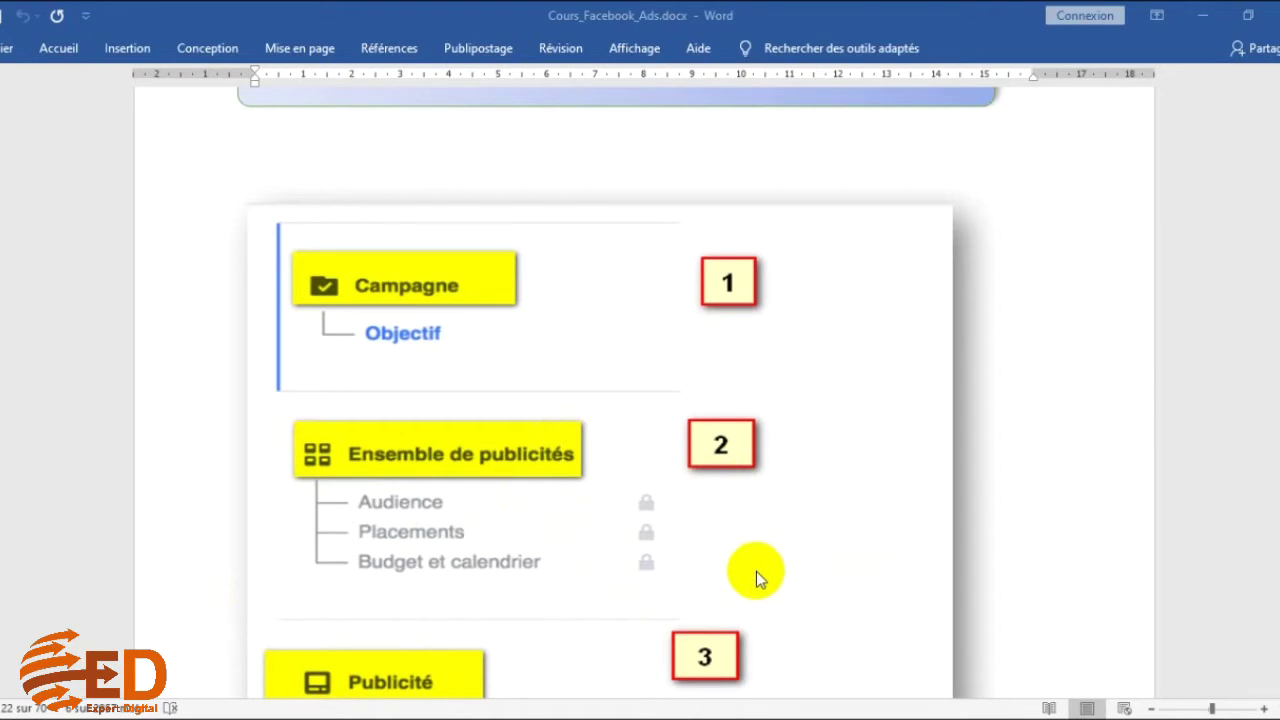
- Review the course document's campaign structure diagram and the Exemple1 instructions on Facebook engagement
{"action": "scroll", "coordinate": [756, 571], "scroll_direction": "down", "scroll_amount": 4}
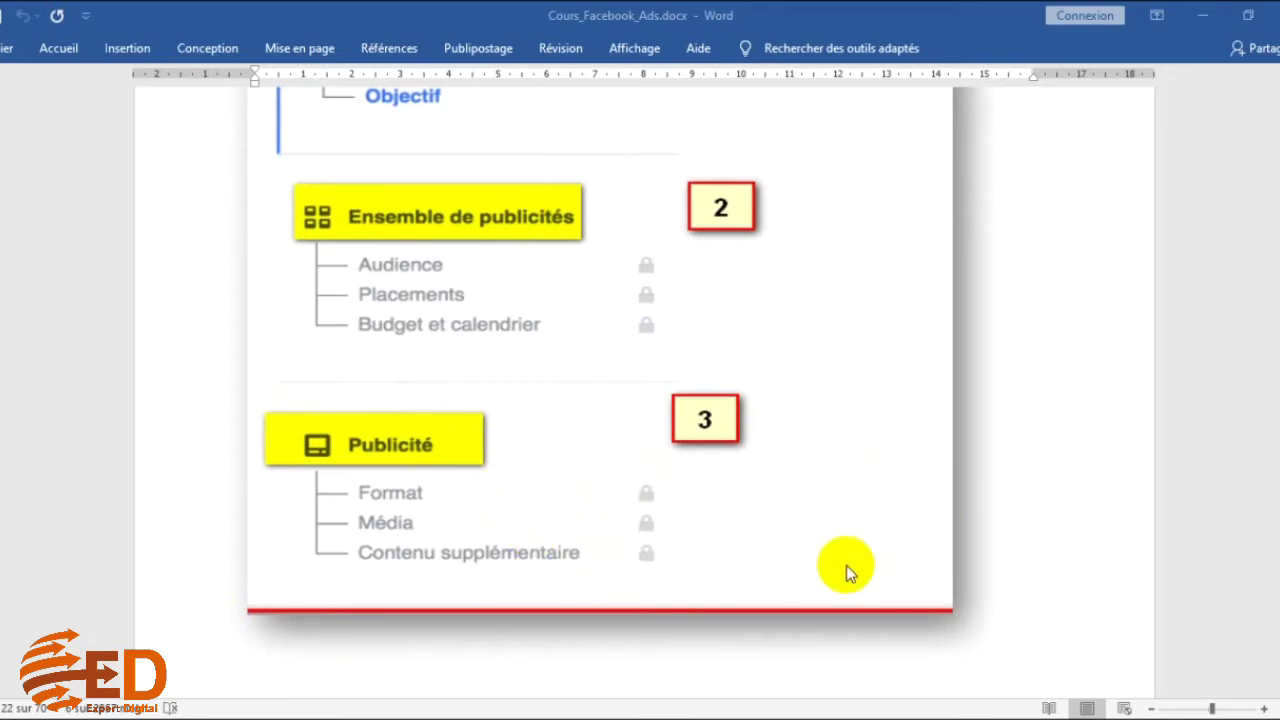
{"action": "scroll", "coordinate": [846, 565], "scroll_direction": "up", "scroll_amount": 2}
{"action": "scroll", "coordinate": [846, 565], "scroll_direction": "down", "scroll_amount": 10}
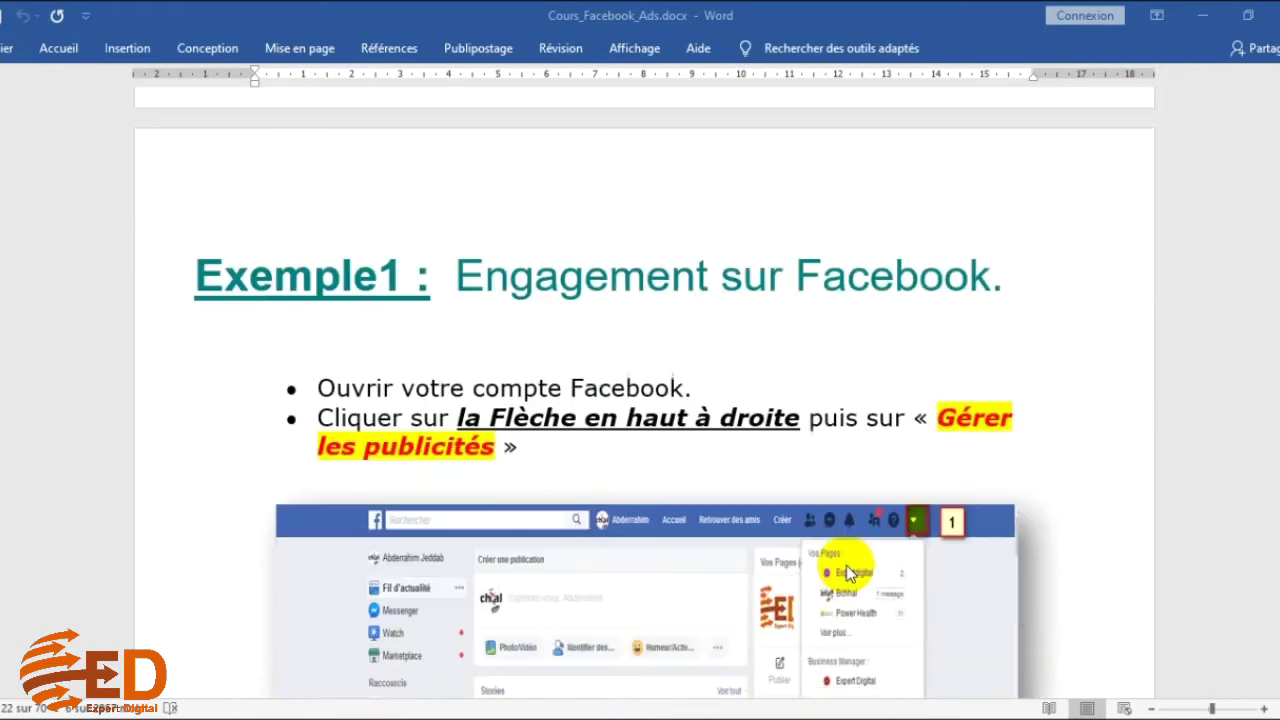
{"action": "scroll", "coordinate": [846, 565], "scroll_direction": "up", "scroll_amount": 2}
{"action": "scroll", "coordinate": [846, 565], "scroll_direction": "down", "scroll_amount": 5}
{"action": "scroll", "coordinate": [846, 565], "scroll_direction": "up", "scroll_amount": 3}
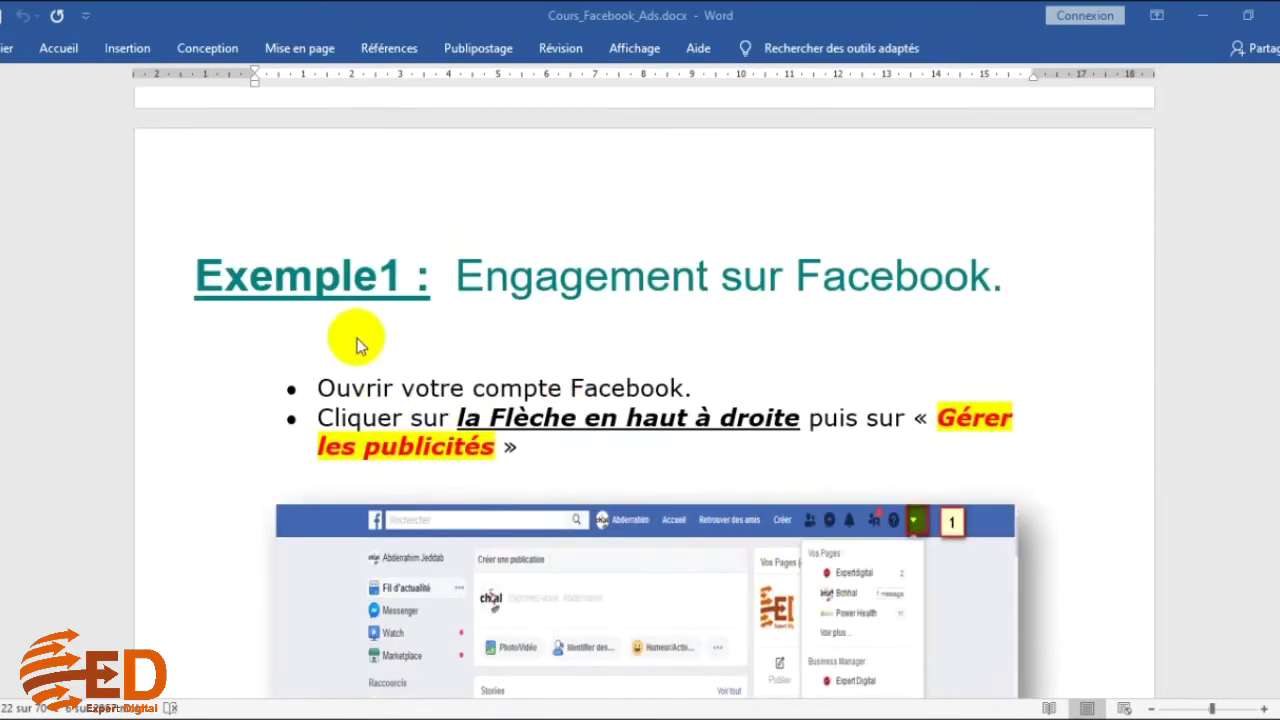
{"action": "scroll", "coordinate": [937, 410], "scroll_direction": "down", "scroll_amount": 3}
{"action": "scroll", "coordinate": [937, 410], "scroll_direction": "down", "scroll_amount": 13}
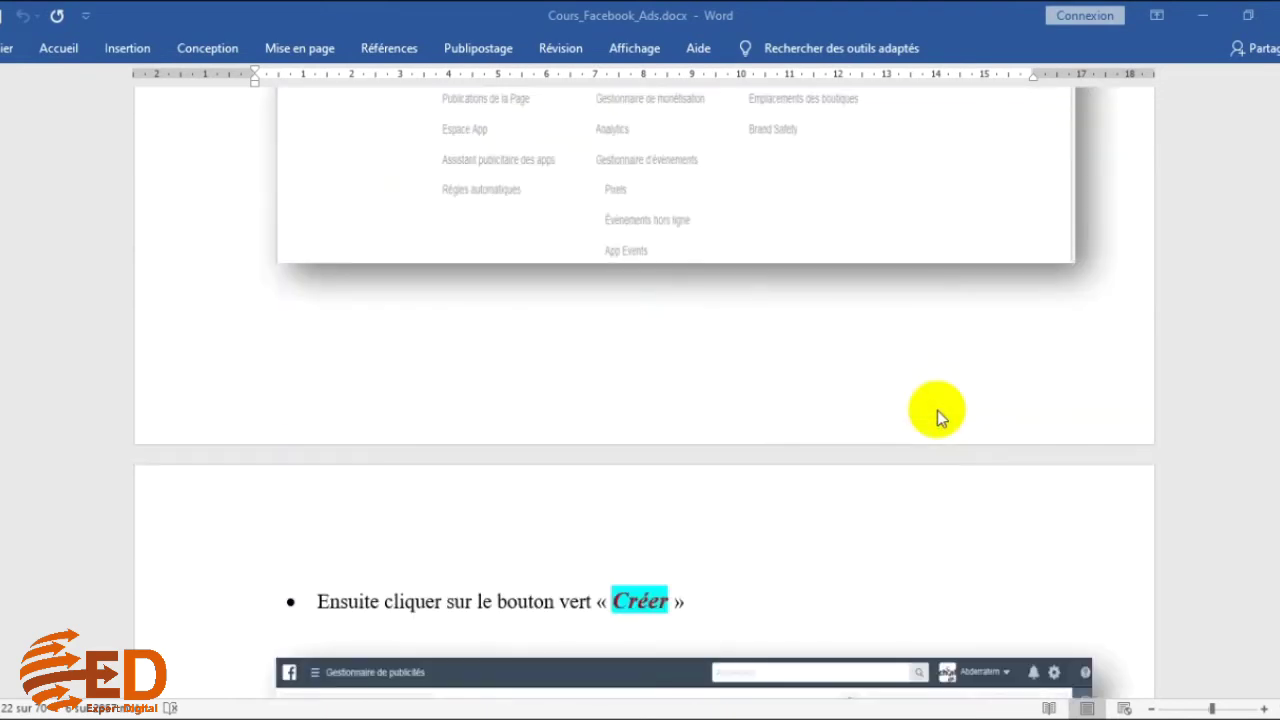
{"action": "scroll", "coordinate": [937, 410], "scroll_direction": "up", "scroll_amount": 5}
{"action": "scroll", "coordinate": [937, 410], "scroll_direction": "up", "scroll_amount": 8}
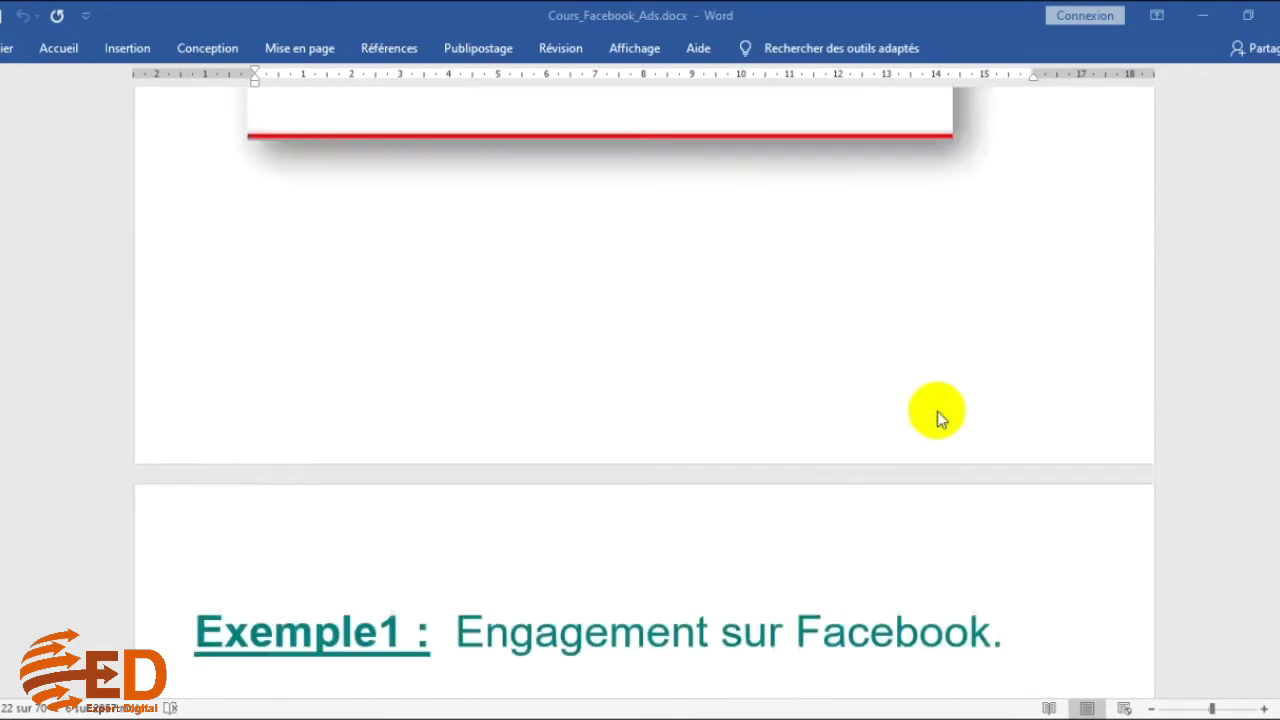
{"action": "scroll", "coordinate": [937, 411], "scroll_direction": "down", "scroll_amount": 3}
{"action": "scroll", "coordinate": [935, 414], "scroll_direction": "up", "scroll_amount": 2}
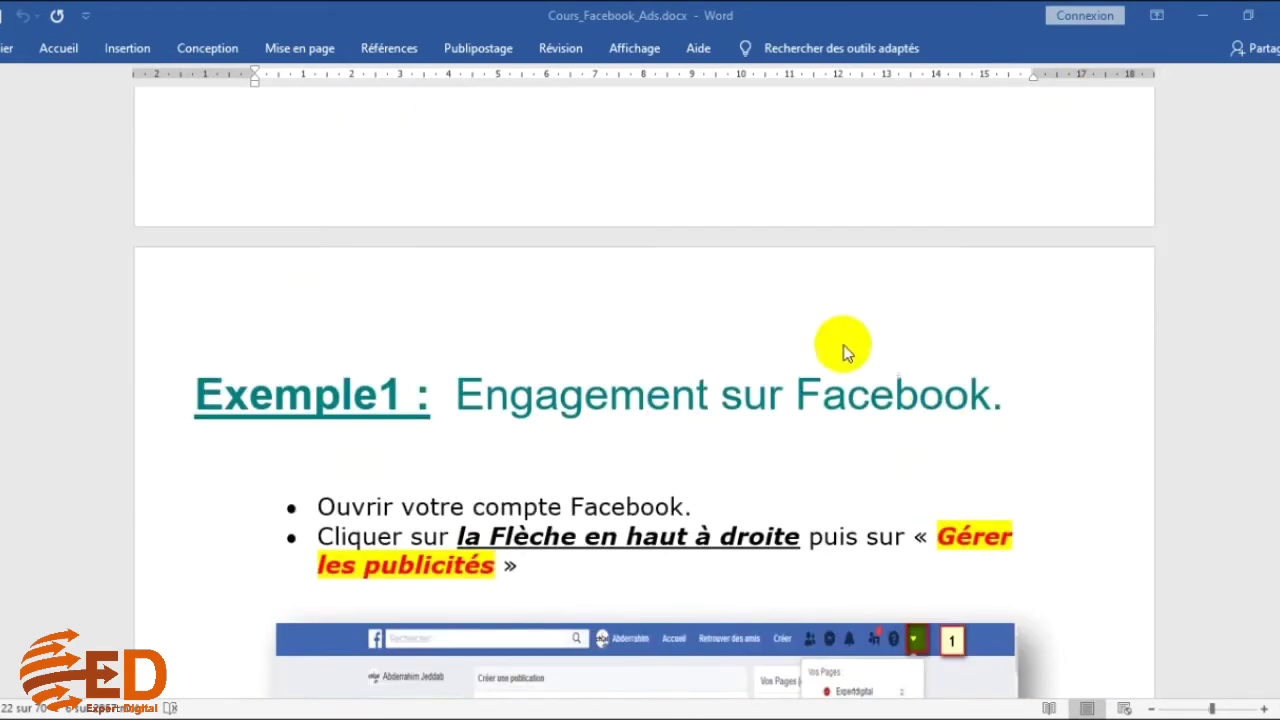
{"action": "left_click", "coordinate": [247, 717]}
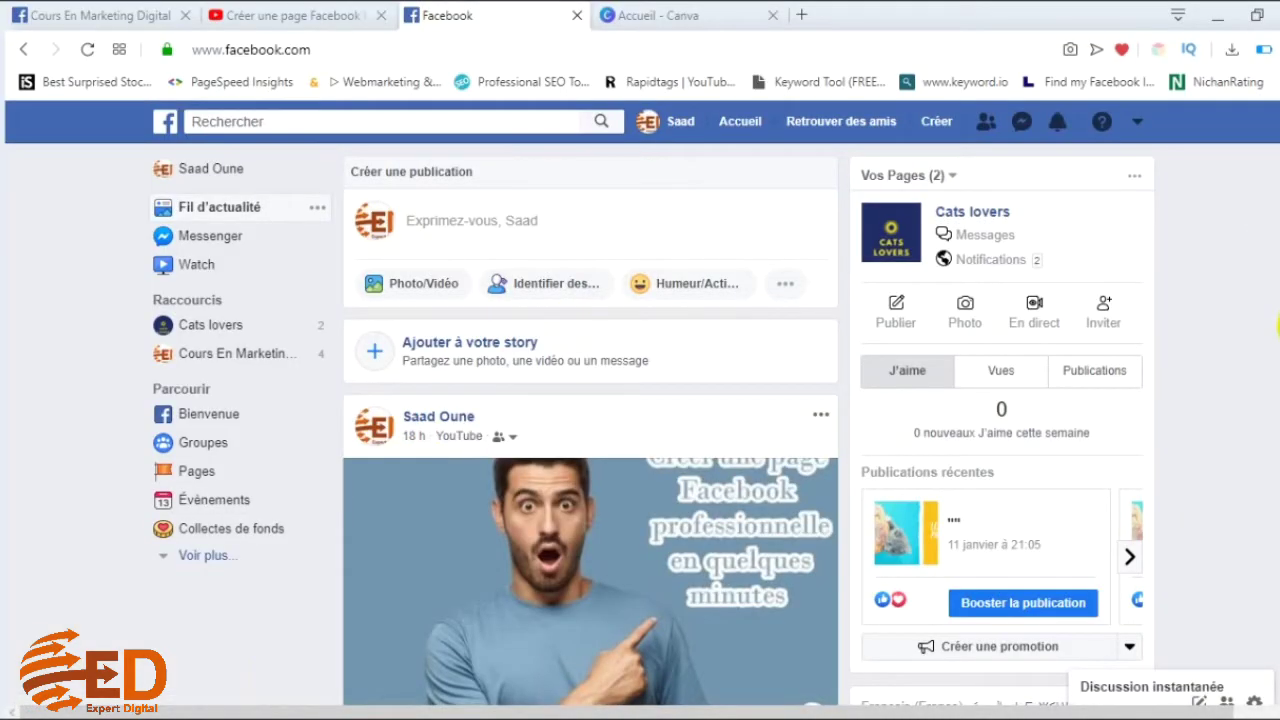
{"action": "double_click", "coordinate": [337, 51]}
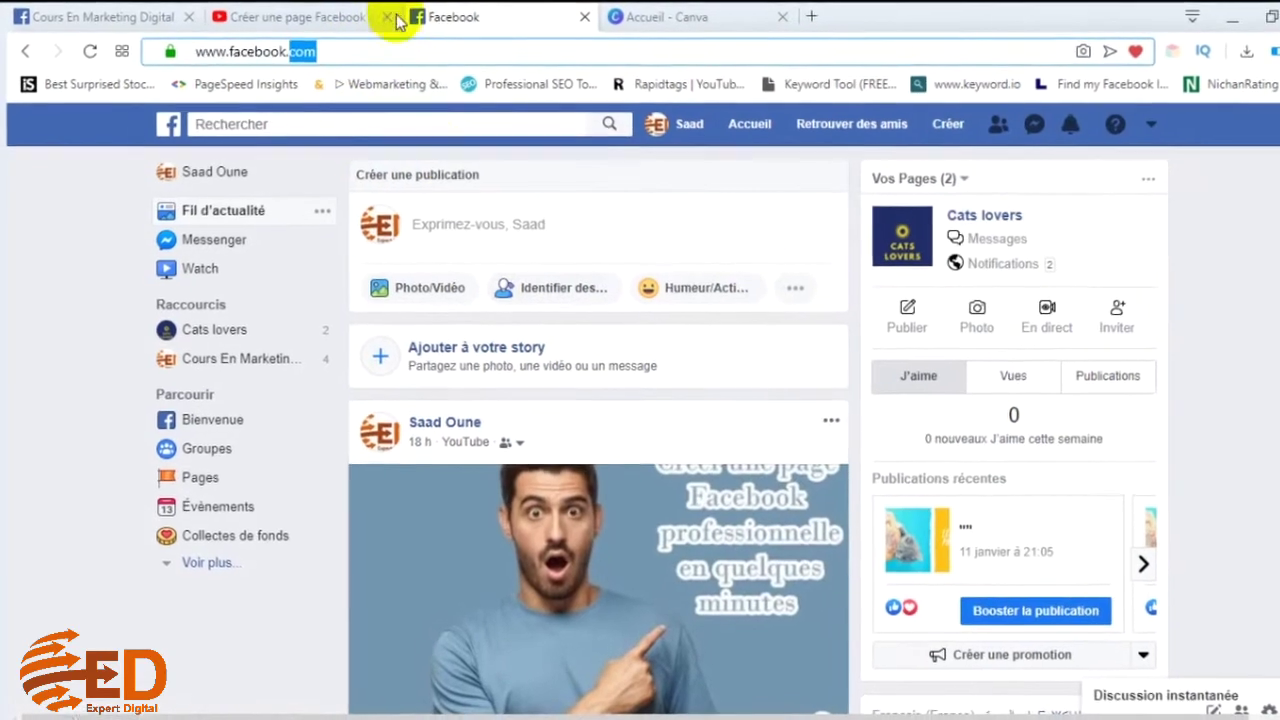
{"action": "left_click", "coordinate": [474, 51]}
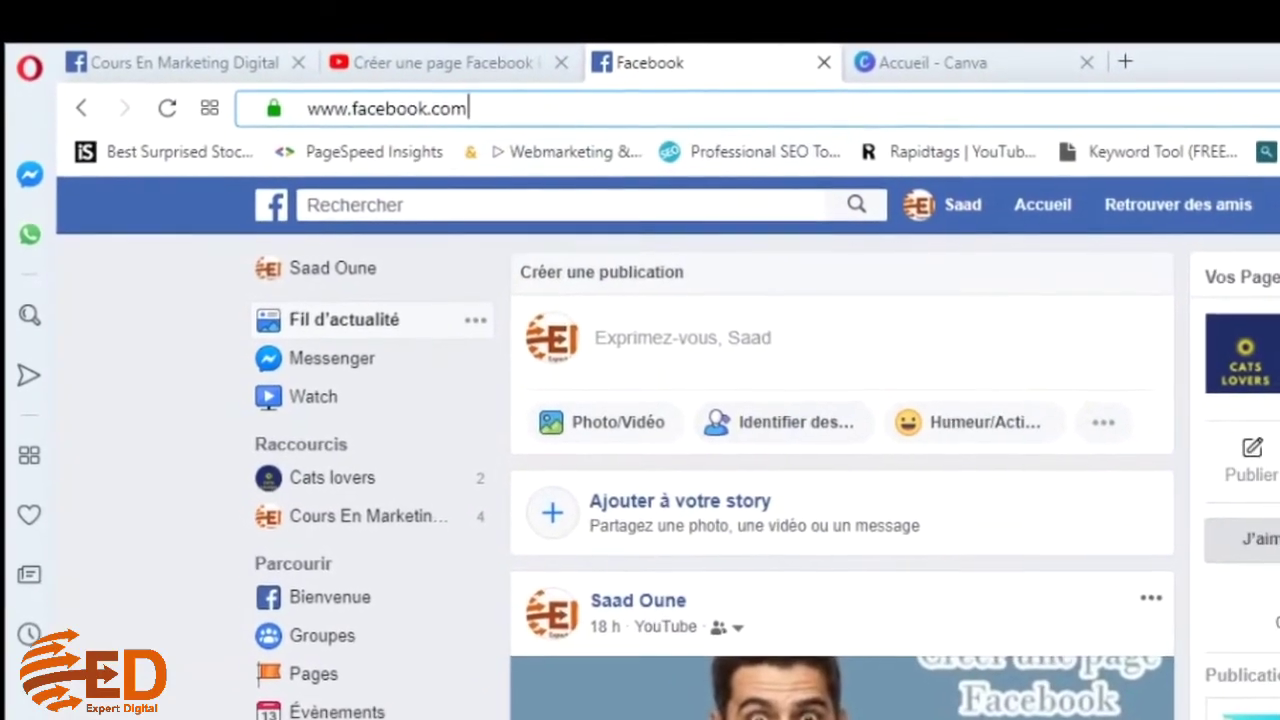
{"action": "left_click", "coordinate": [370, 110]}
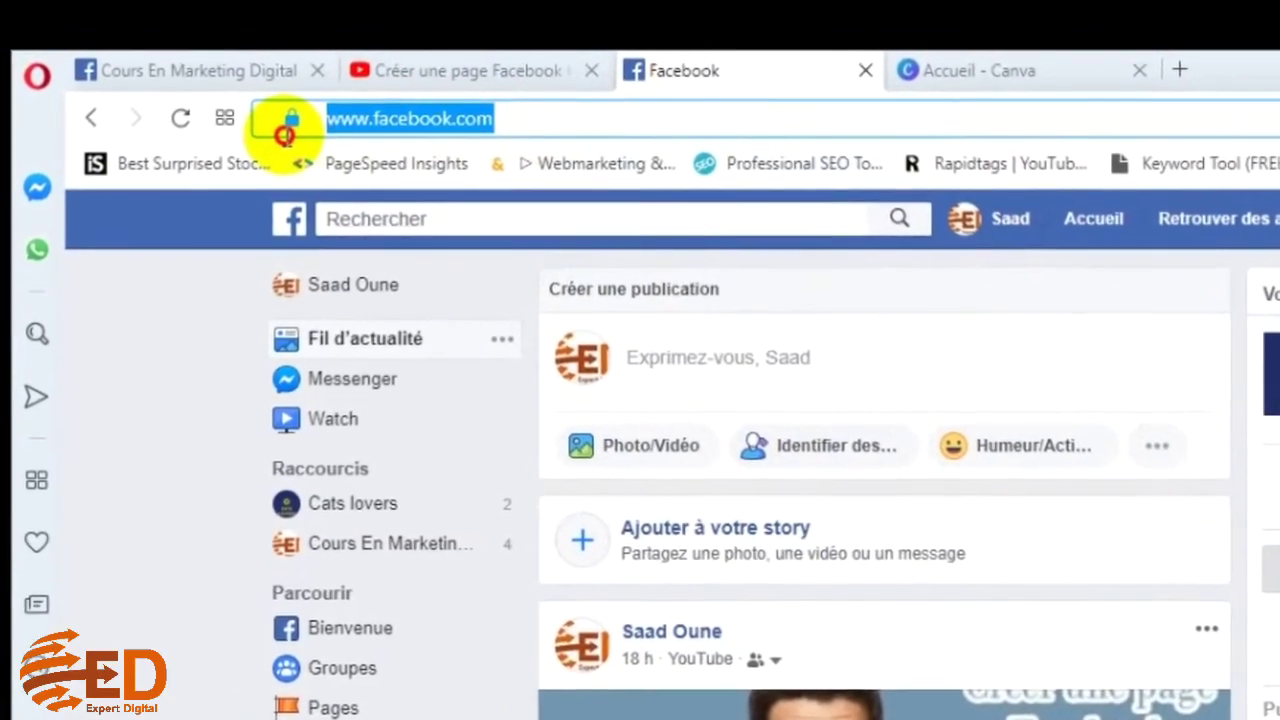
{"action": "left_click", "coordinate": [520, 121]}
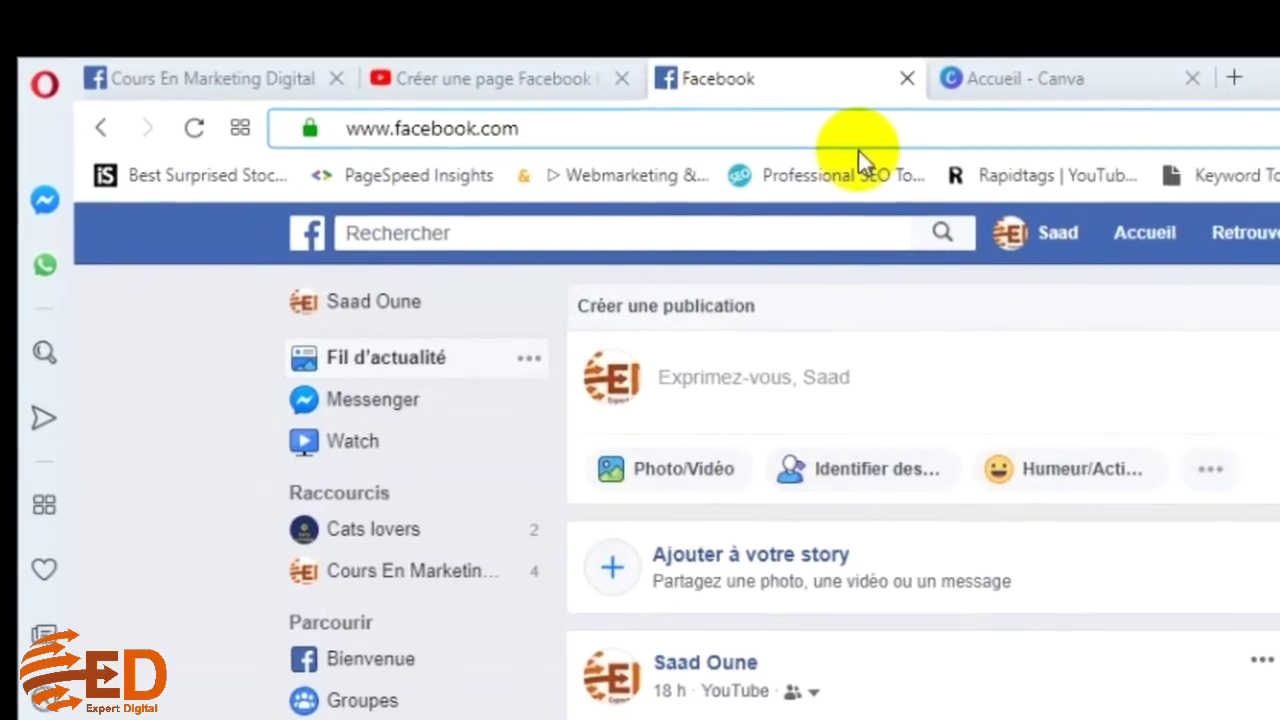
{"action": "type", "text": "/ads"}
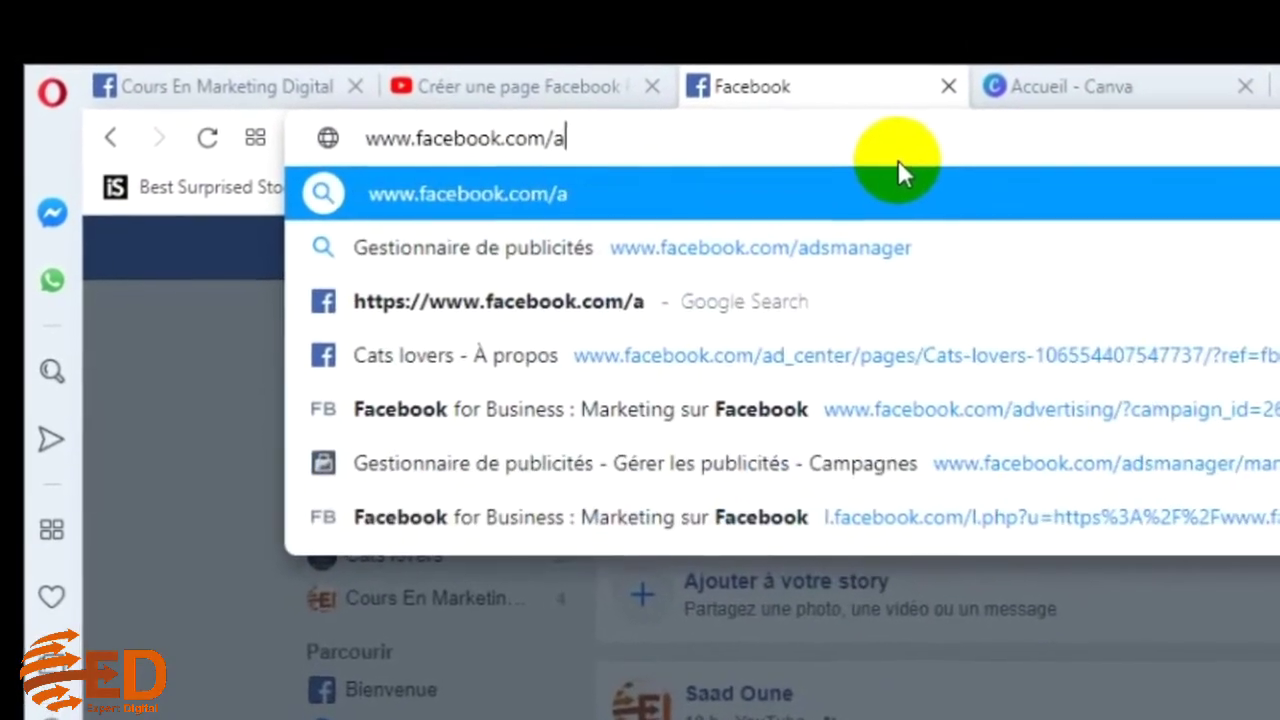
{"action": "type", "text": "ma"}
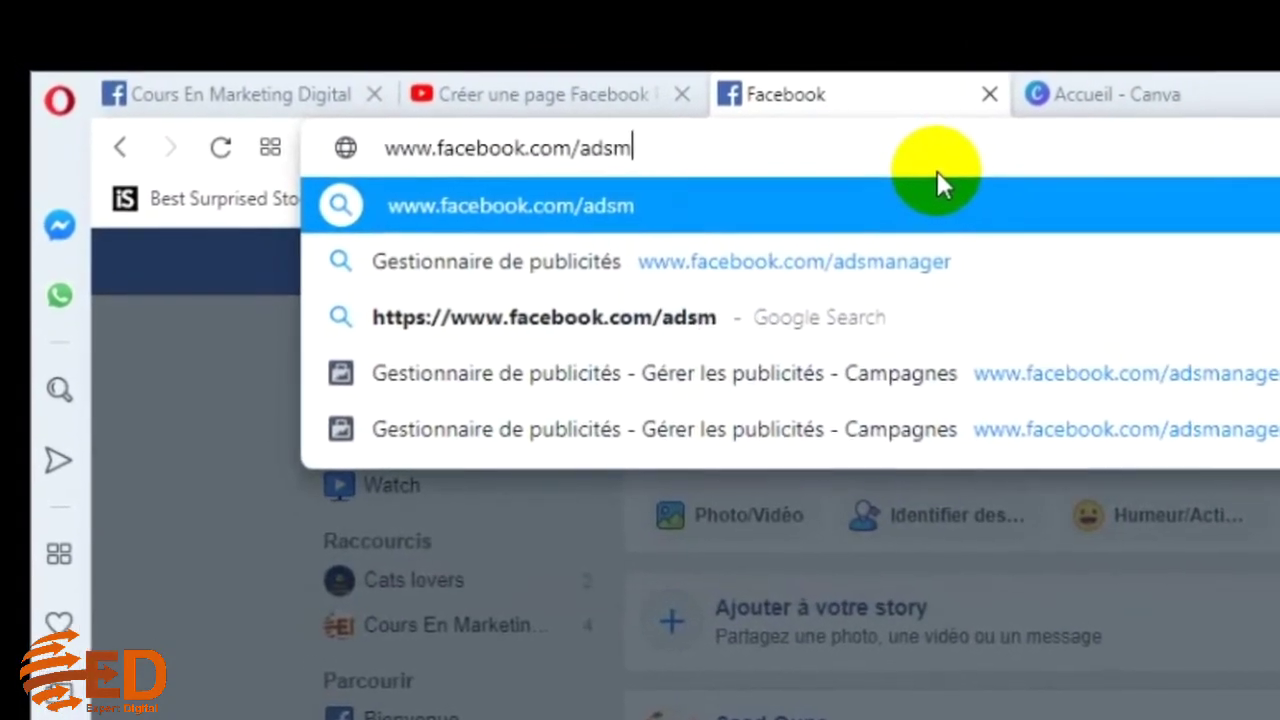
{"action": "type", "text": "na"}
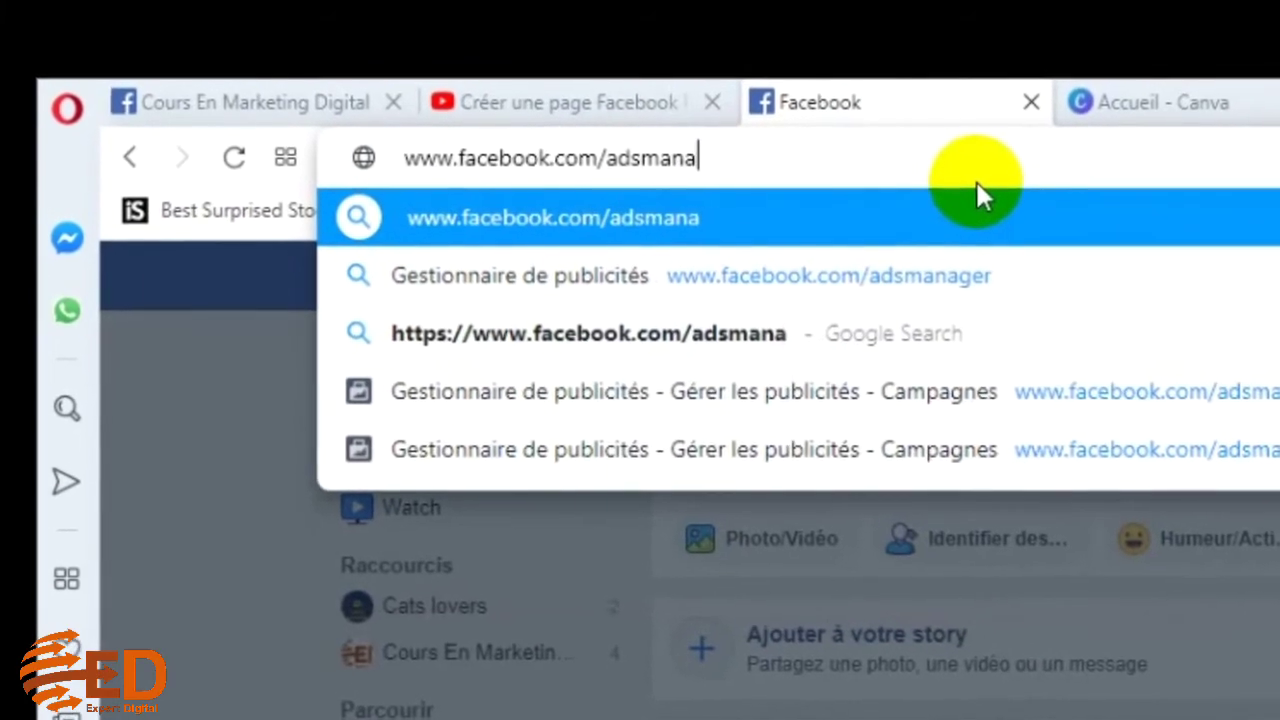
{"action": "type", "text": "ger"}
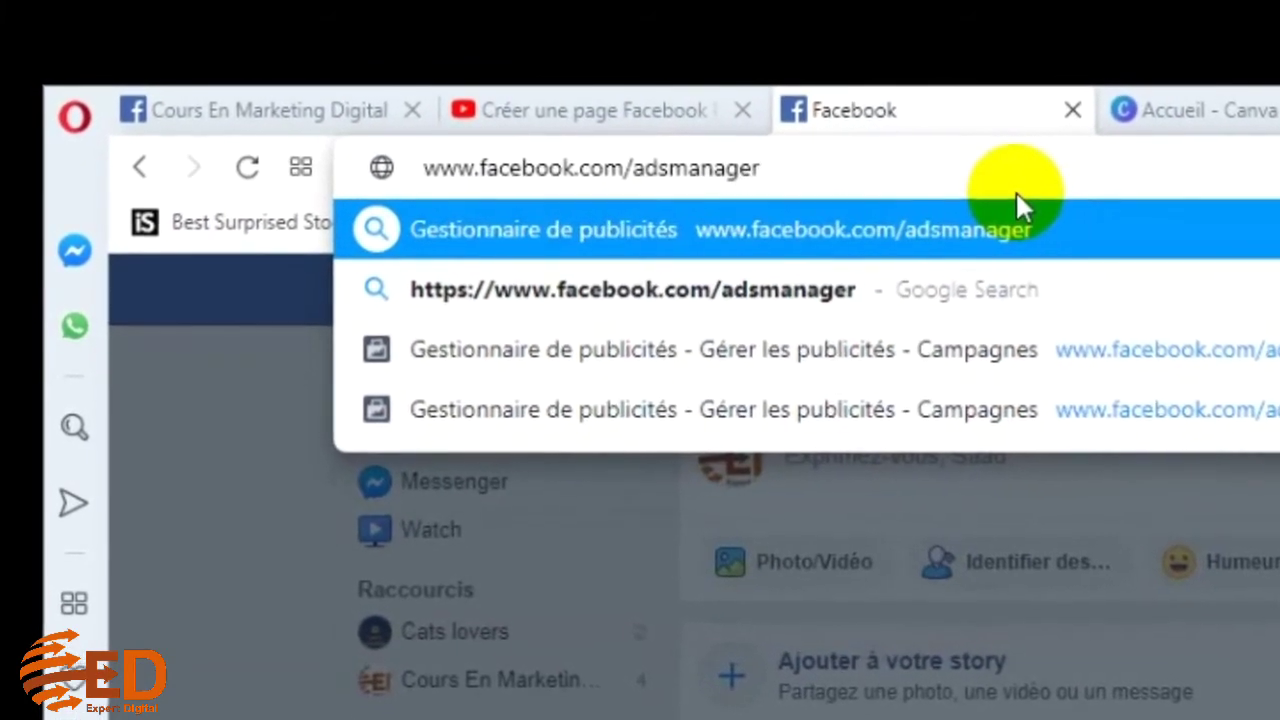
{"action": "left_click_drag", "start_coordinate": [809, 186], "coordinate": [640, 183]}
{"action": "left_click", "coordinate": [826, 190]}
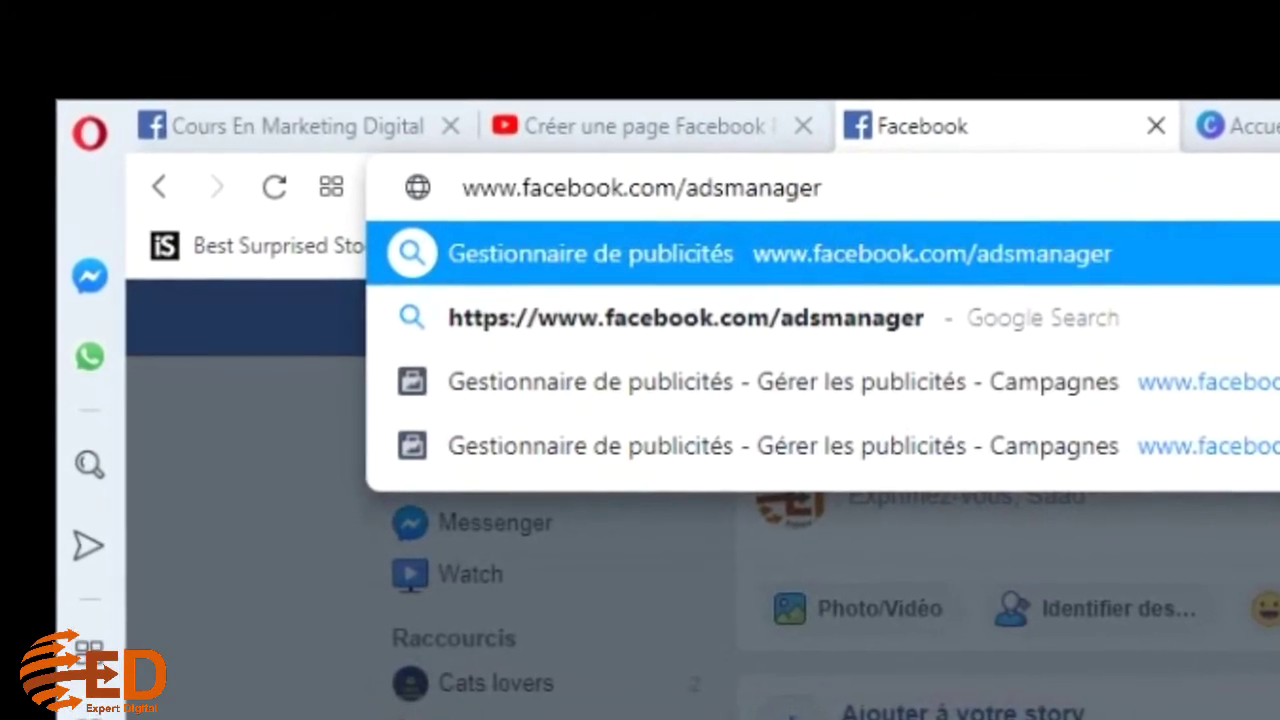
{"action": "key", "text": "Return"}
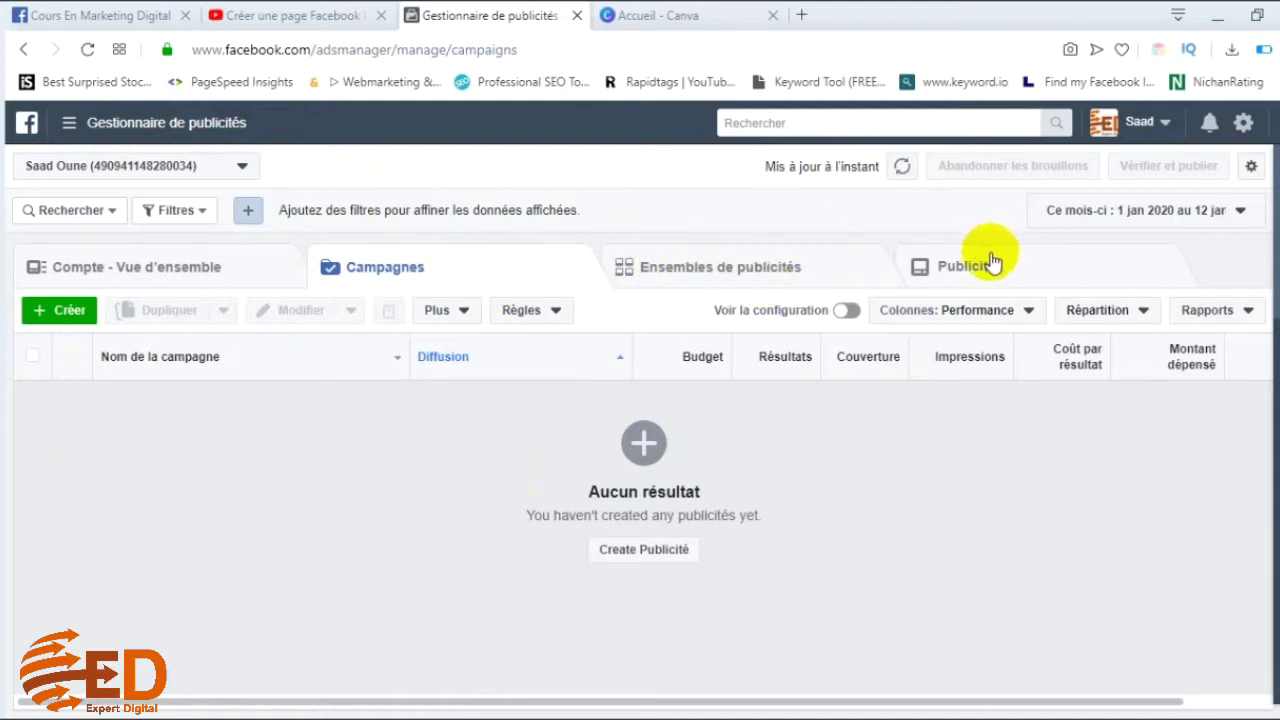
- Start creating a new campaign and choose Interactions as its marketing objective
{"action": "left_click", "coordinate": [85, 316]}
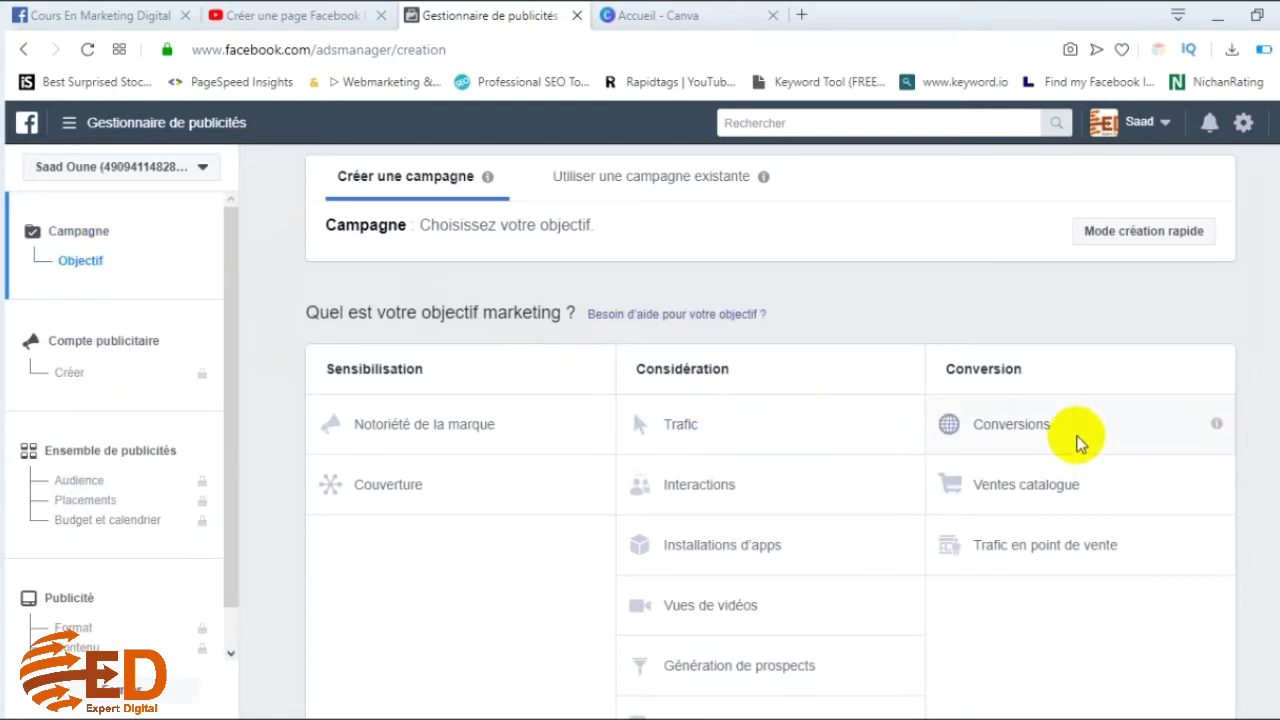
{"action": "scroll", "coordinate": [1077, 438], "scroll_direction": "down", "scroll_amount": 1}
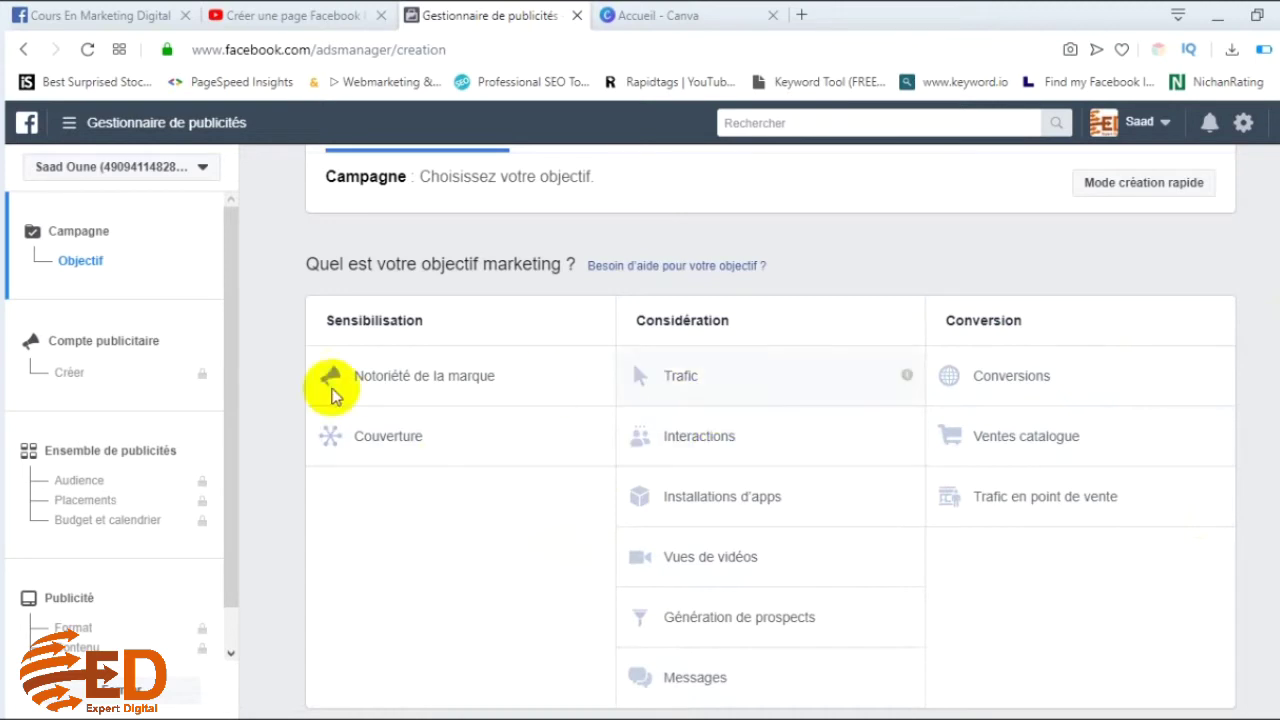
{"action": "left_click", "coordinate": [697, 447]}
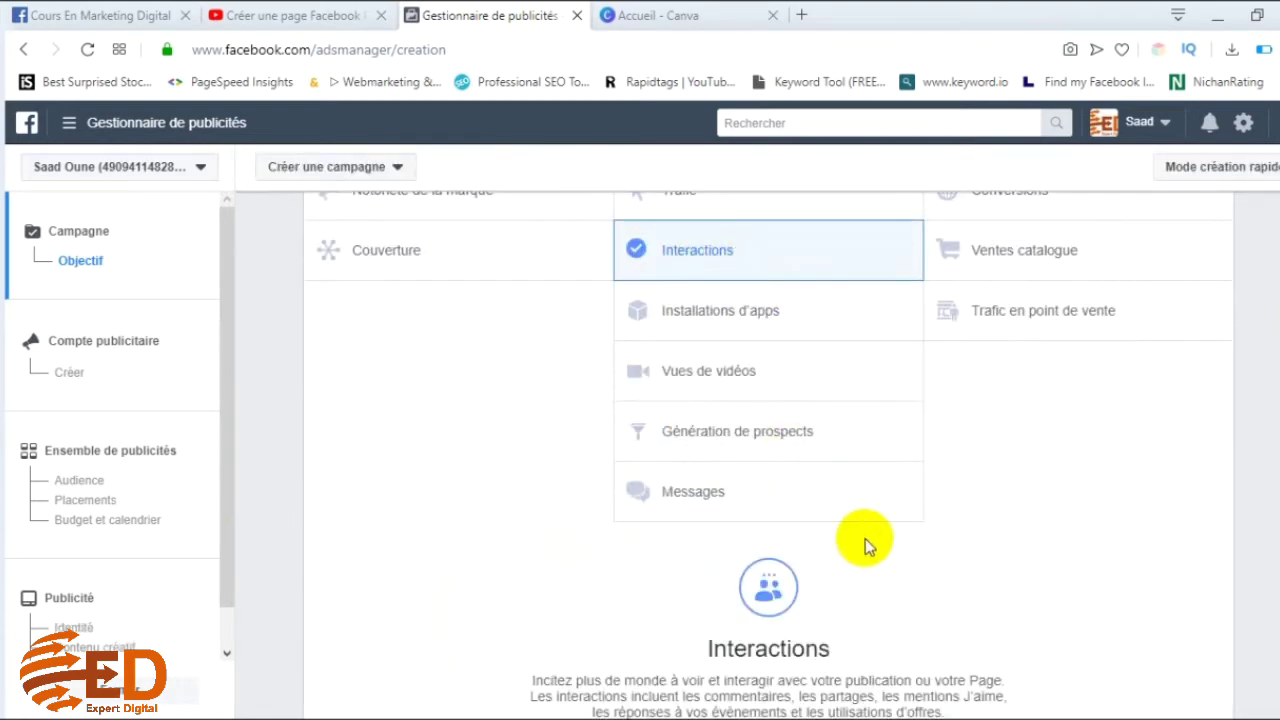
- Name the campaign "Interaction images chats"
{"action": "scroll", "coordinate": [880, 560], "scroll_direction": "down", "scroll_amount": 5}
{"action": "scroll", "coordinate": [917, 588], "scroll_direction": "up", "scroll_amount": 3}
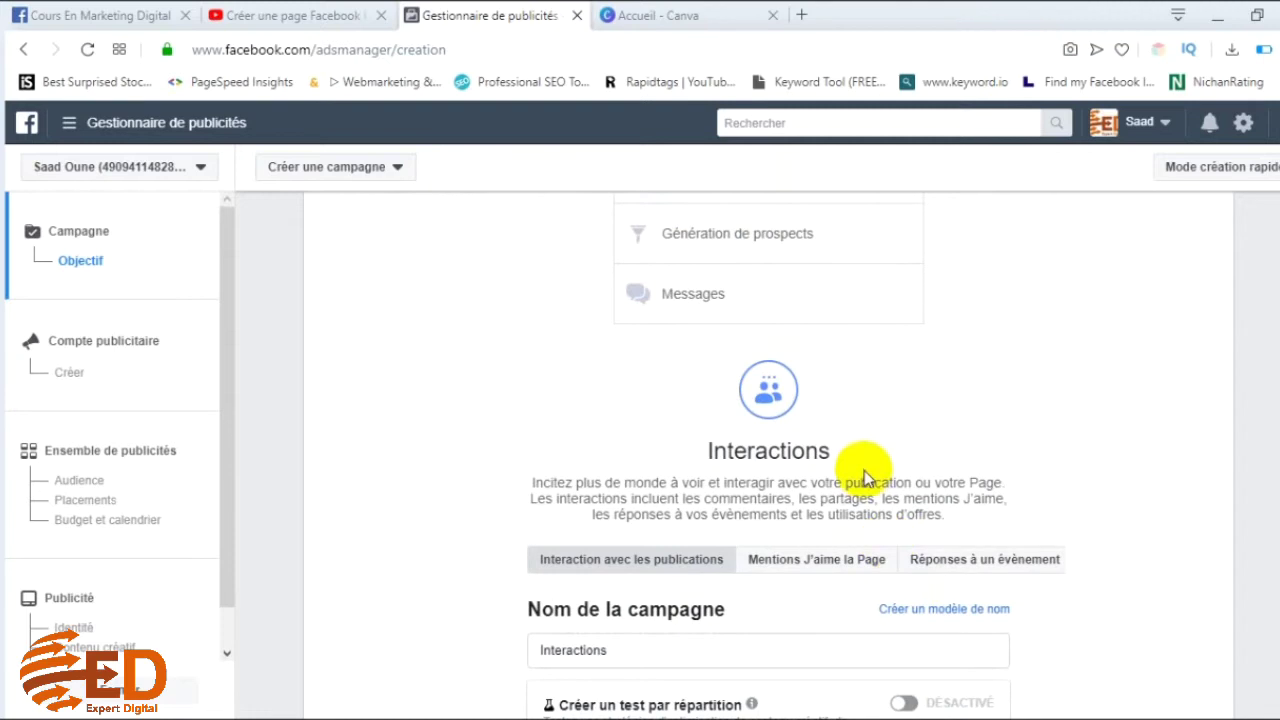
{"action": "scroll", "coordinate": [877, 590], "scroll_direction": "down", "scroll_amount": 2}
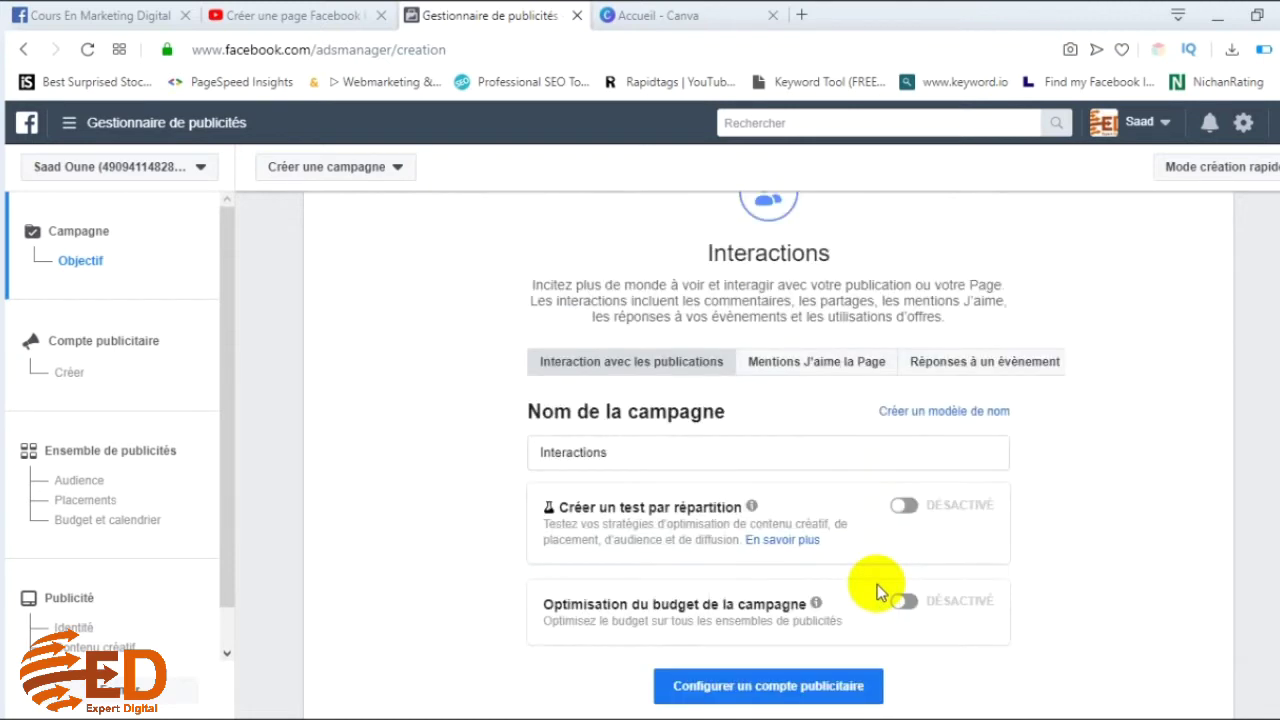
{"action": "left_click", "coordinate": [632, 455]}
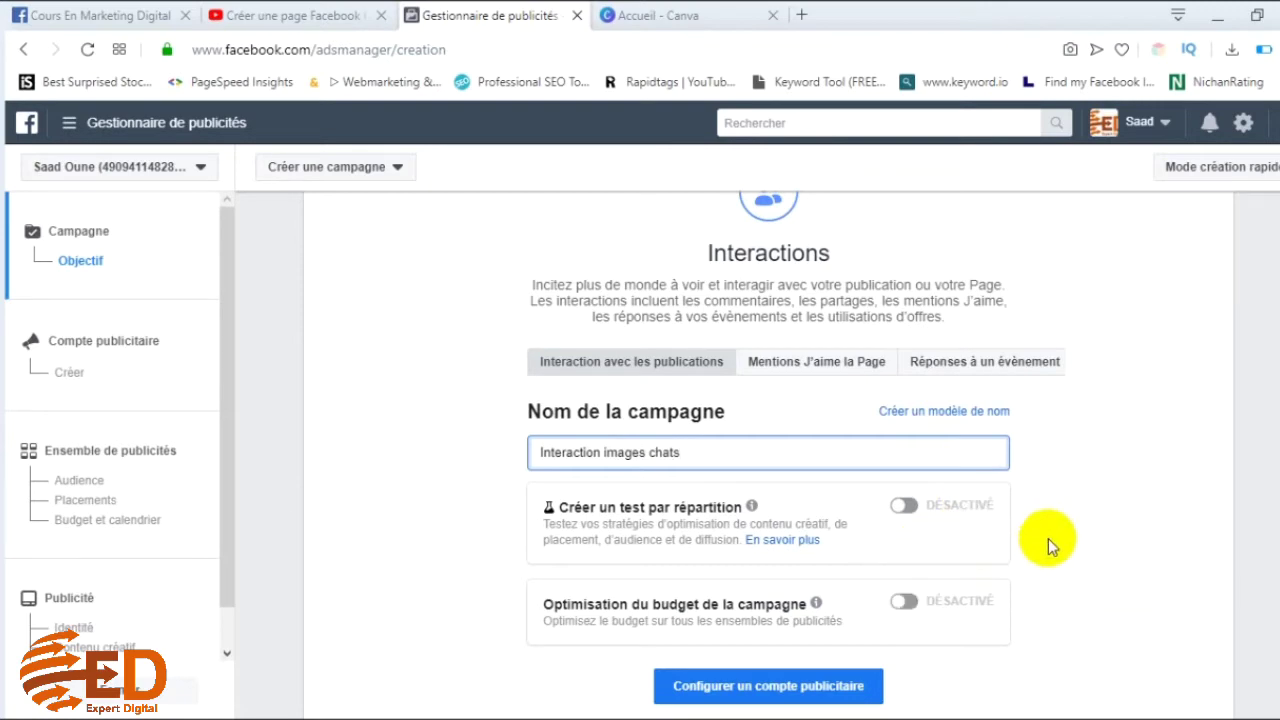
- Proceed to the ad account setup and accept Maroc, Dollar américain and Africa/Casablanca as country, currency and time zone
{"action": "scroll", "coordinate": [1048, 538], "scroll_direction": "down", "scroll_amount": 2}
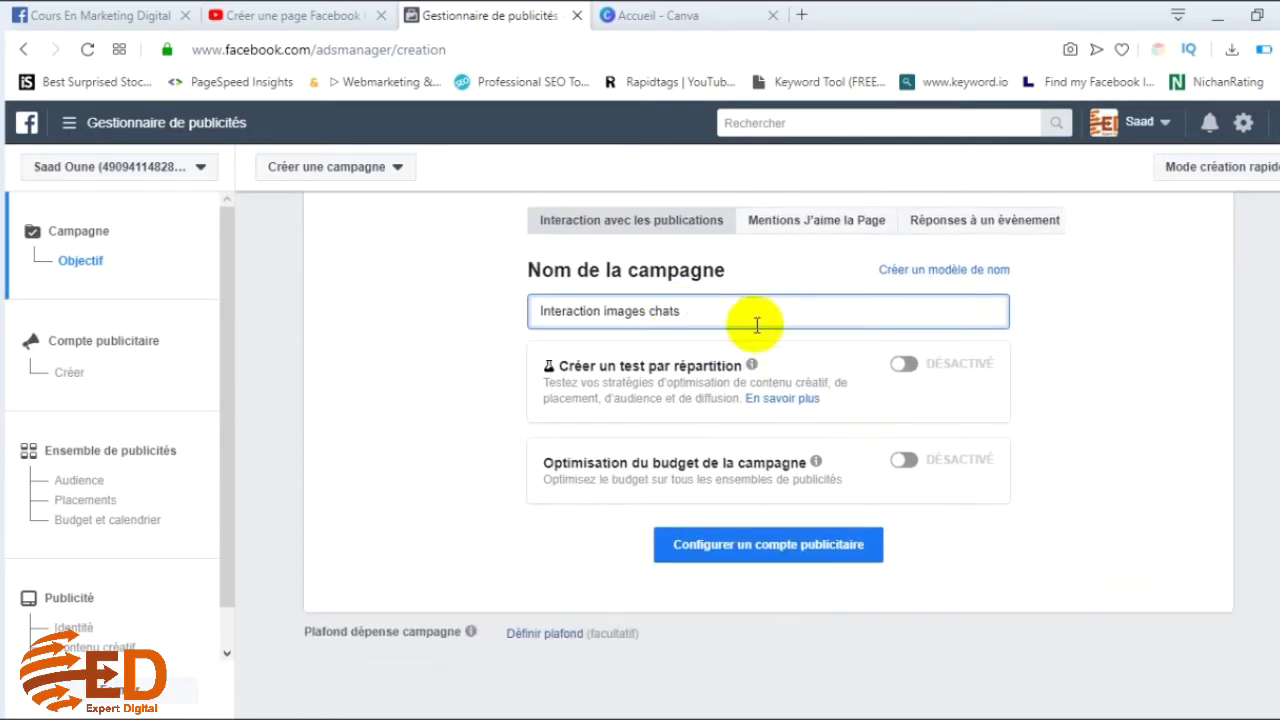
{"action": "scroll", "coordinate": [1006, 371], "scroll_direction": "up", "scroll_amount": 3}
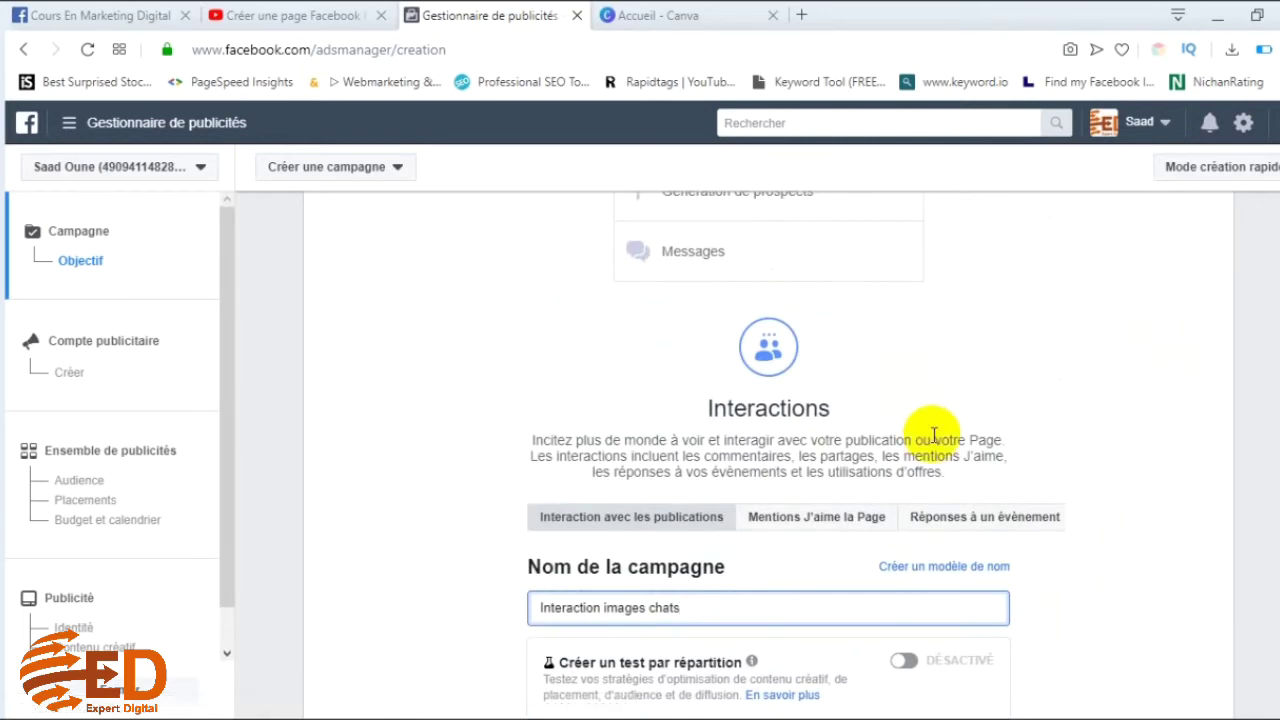
{"action": "scroll", "coordinate": [571, 491], "scroll_direction": "down", "scroll_amount": 2}
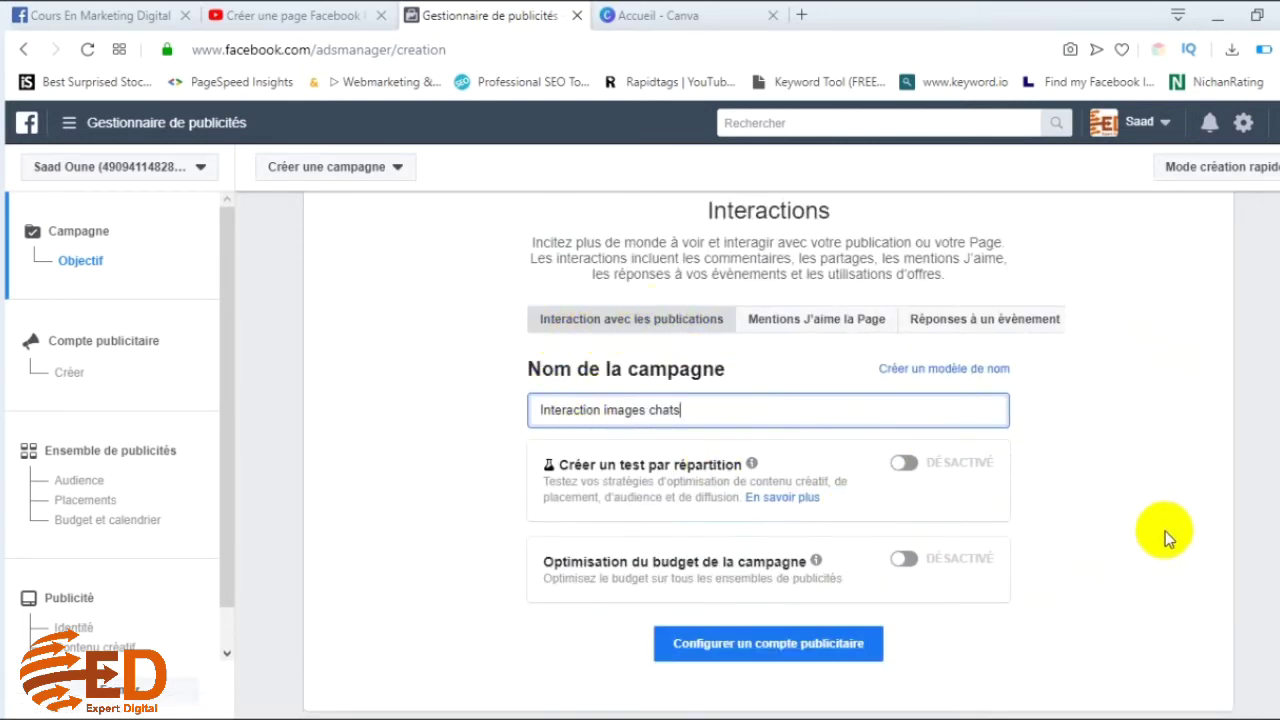
{"action": "scroll", "coordinate": [758, 589], "scroll_direction": "down", "scroll_amount": 1}
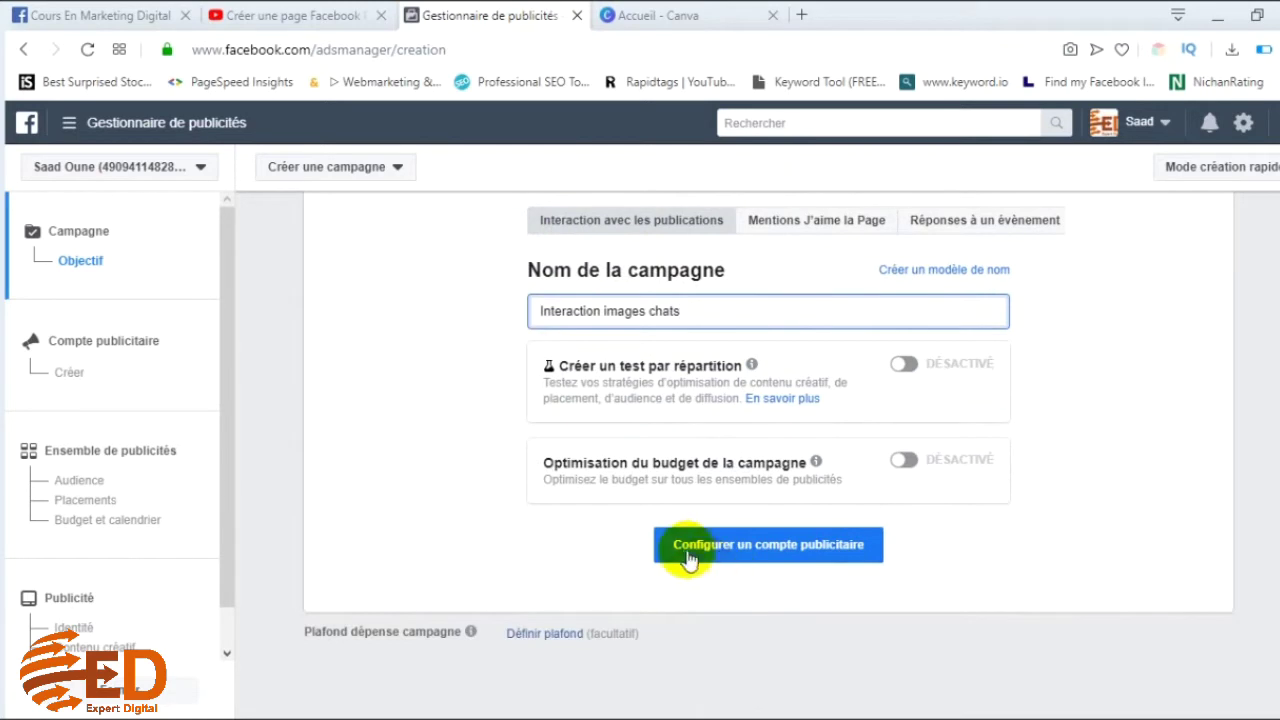
{"action": "left_click", "coordinate": [742, 550]}
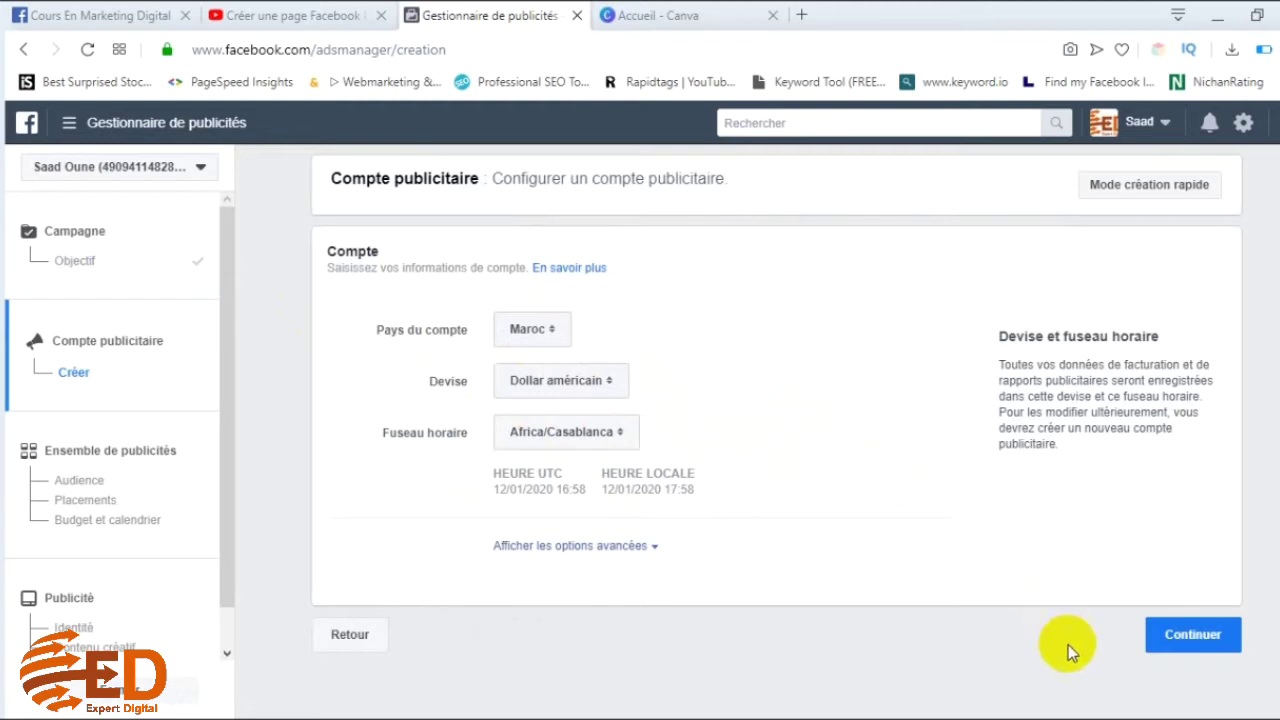
{"action": "left_click", "coordinate": [1177, 646]}
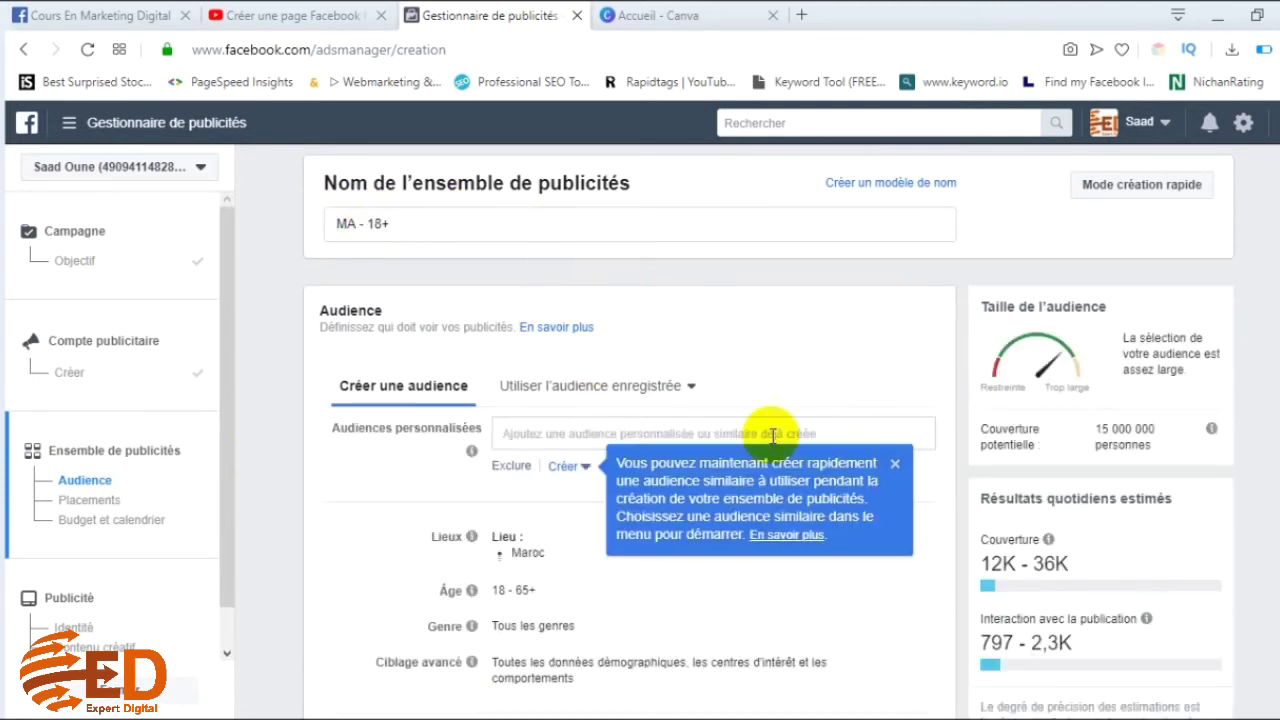
- Dismiss the lookalike audience tip and check which custom audiences are available for the ad set
{"action": "left_click", "coordinate": [895, 463]}
{"action": "left_click", "coordinate": [615, 428]}
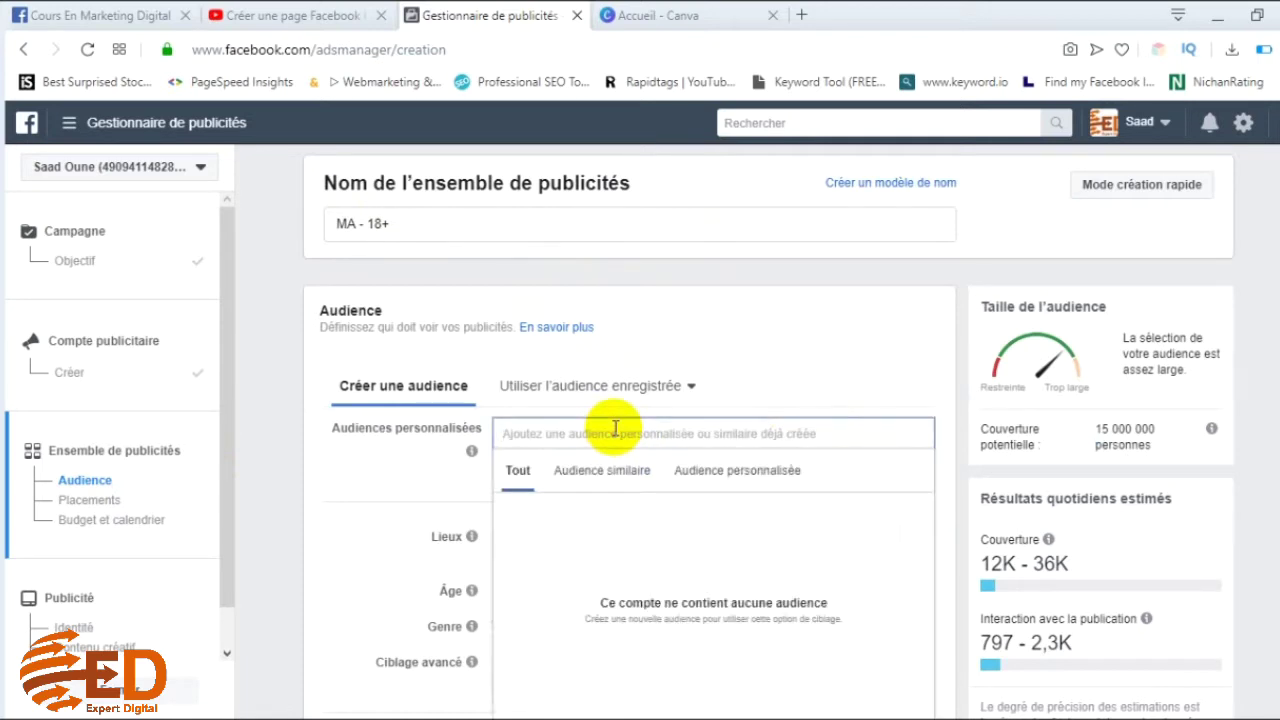
{"action": "left_click", "coordinate": [672, 332]}
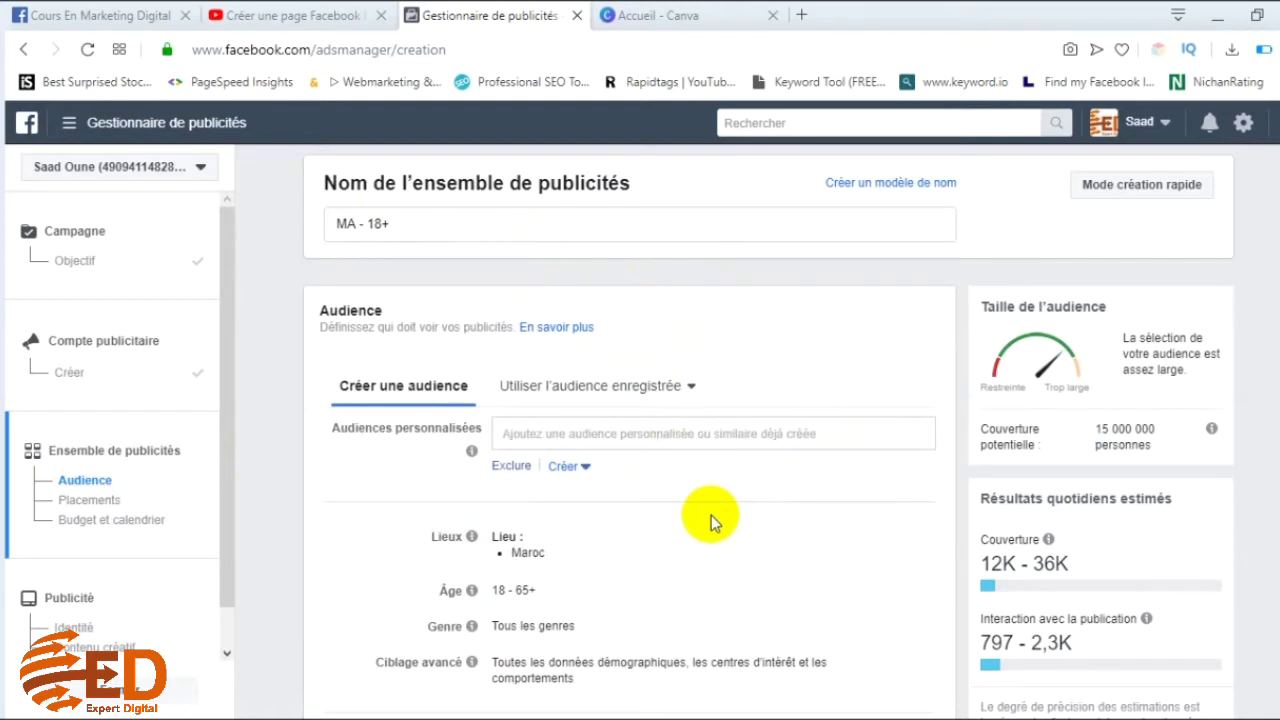
- Edit the ad set's locations and replace Maroc with the city of Casablanca, Grand Casablanca
{"action": "scroll", "coordinate": [711, 516], "scroll_direction": "down", "scroll_amount": 1}
{"action": "scroll", "coordinate": [711, 516], "scroll_direction": "up", "scroll_amount": 1}
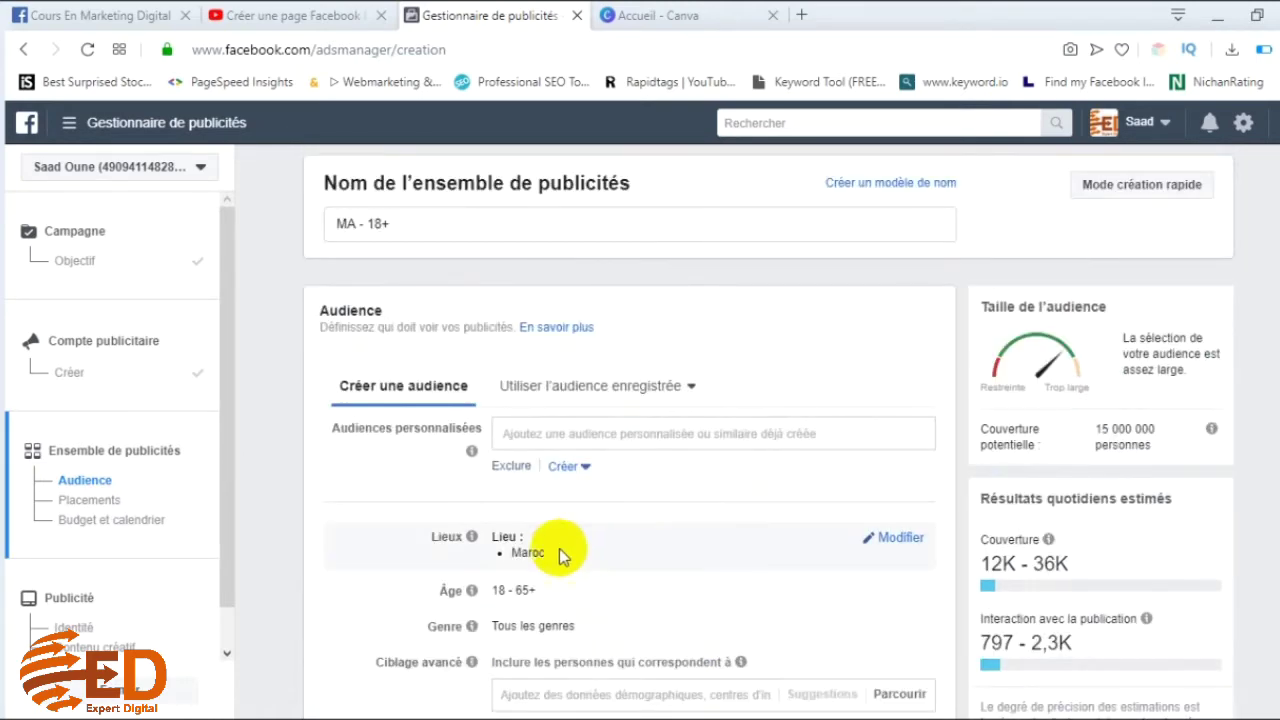
{"action": "mouse_move", "coordinate": [901, 545]}
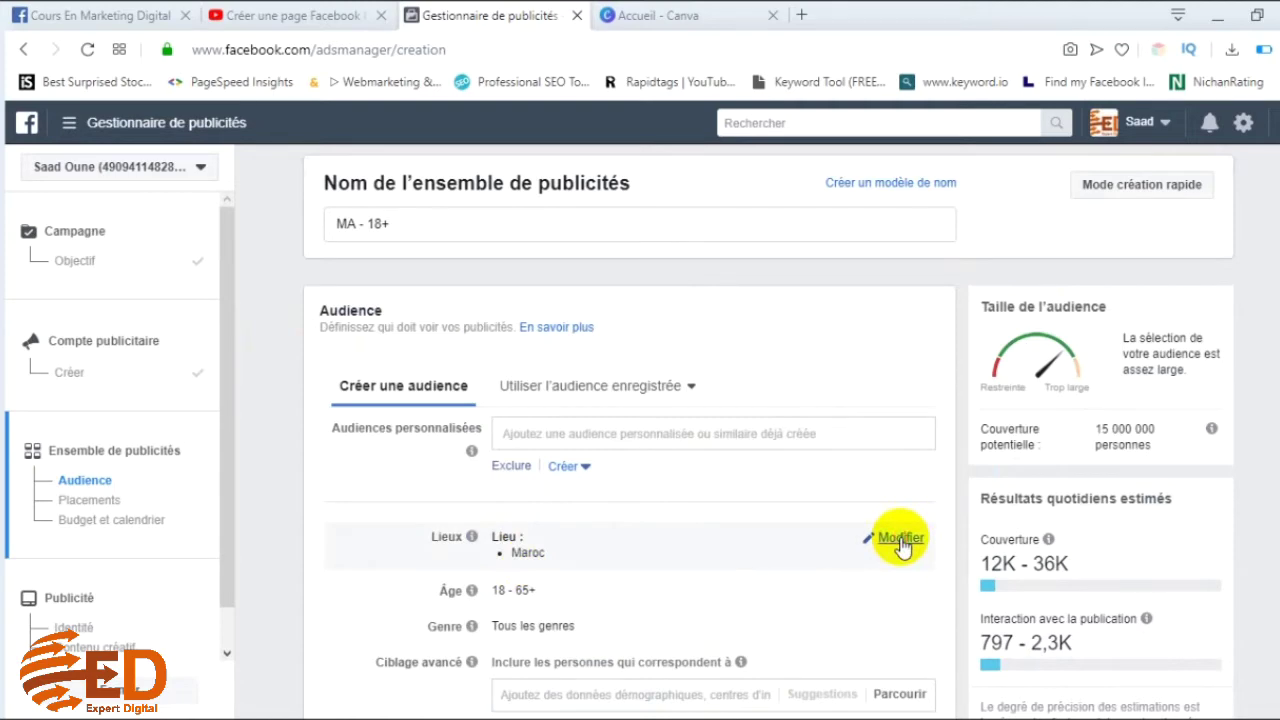
{"action": "left_click", "coordinate": [901, 541]}
{"action": "scroll", "coordinate": [876, 620], "scroll_direction": "down", "scroll_amount": 1}
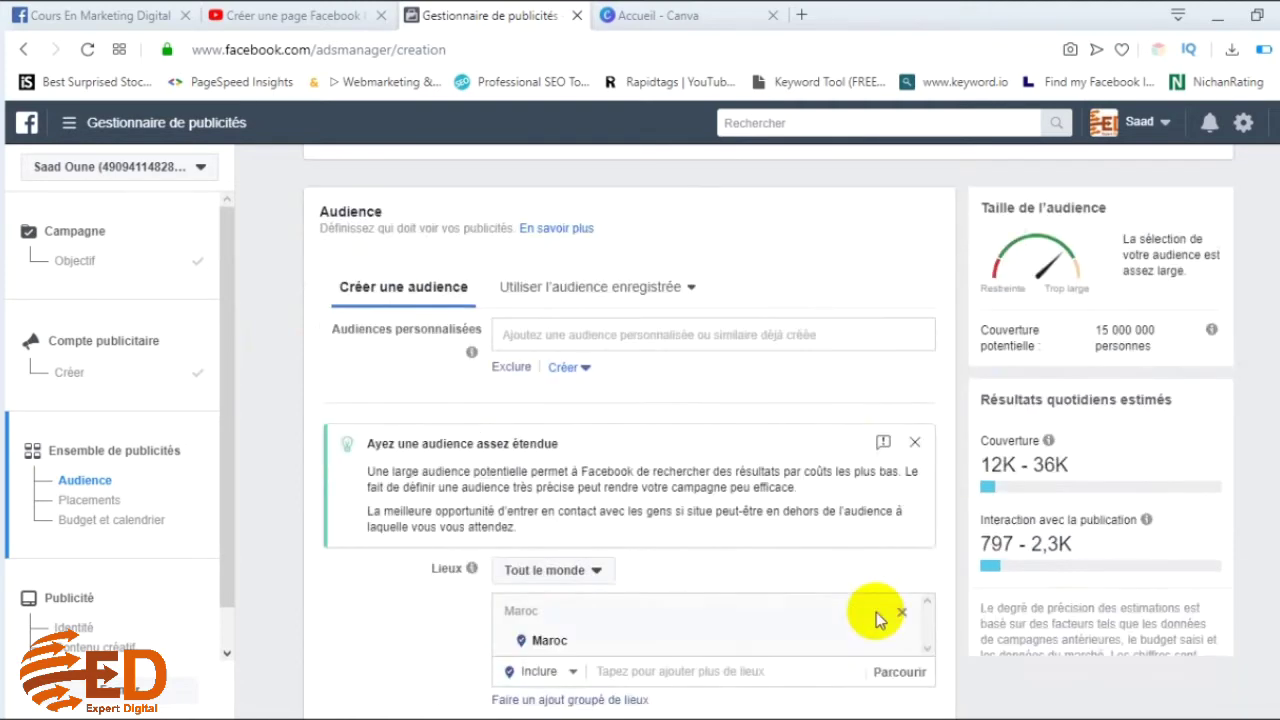
{"action": "scroll", "coordinate": [876, 620], "scroll_direction": "down", "scroll_amount": 1}
{"action": "mouse_move", "coordinate": [904, 546]}
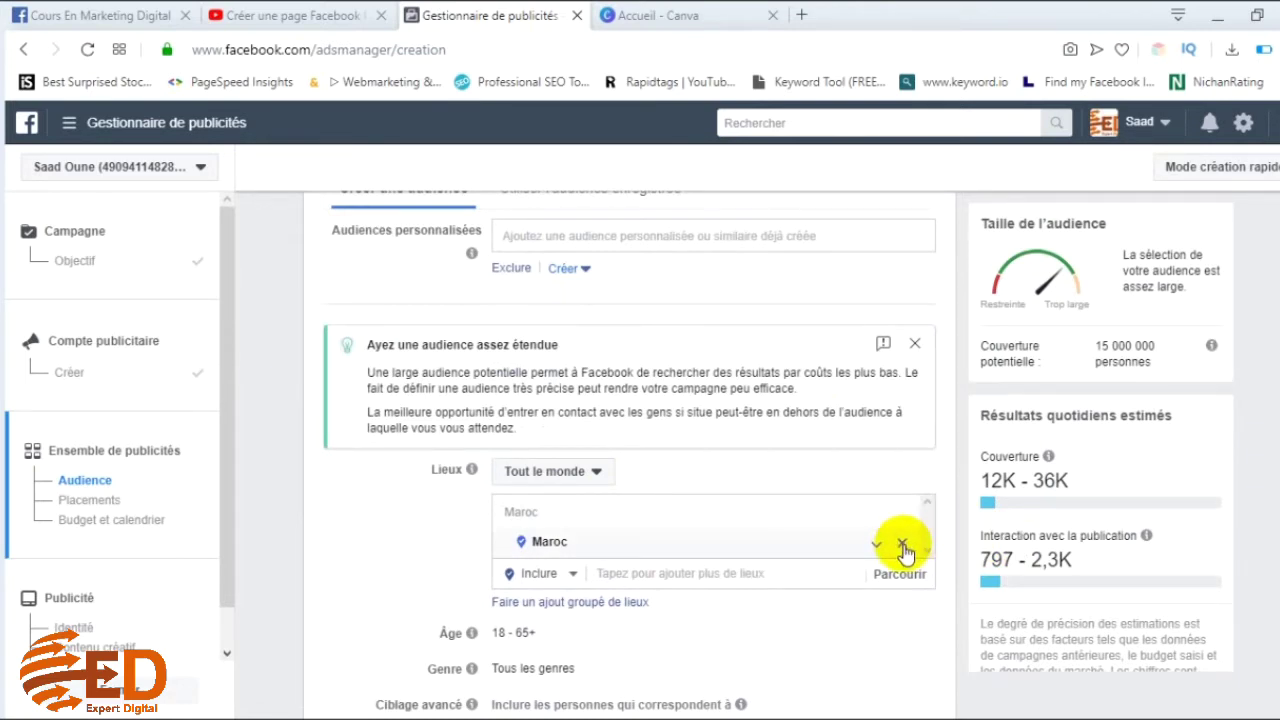
{"action": "left_click", "coordinate": [687, 574]}
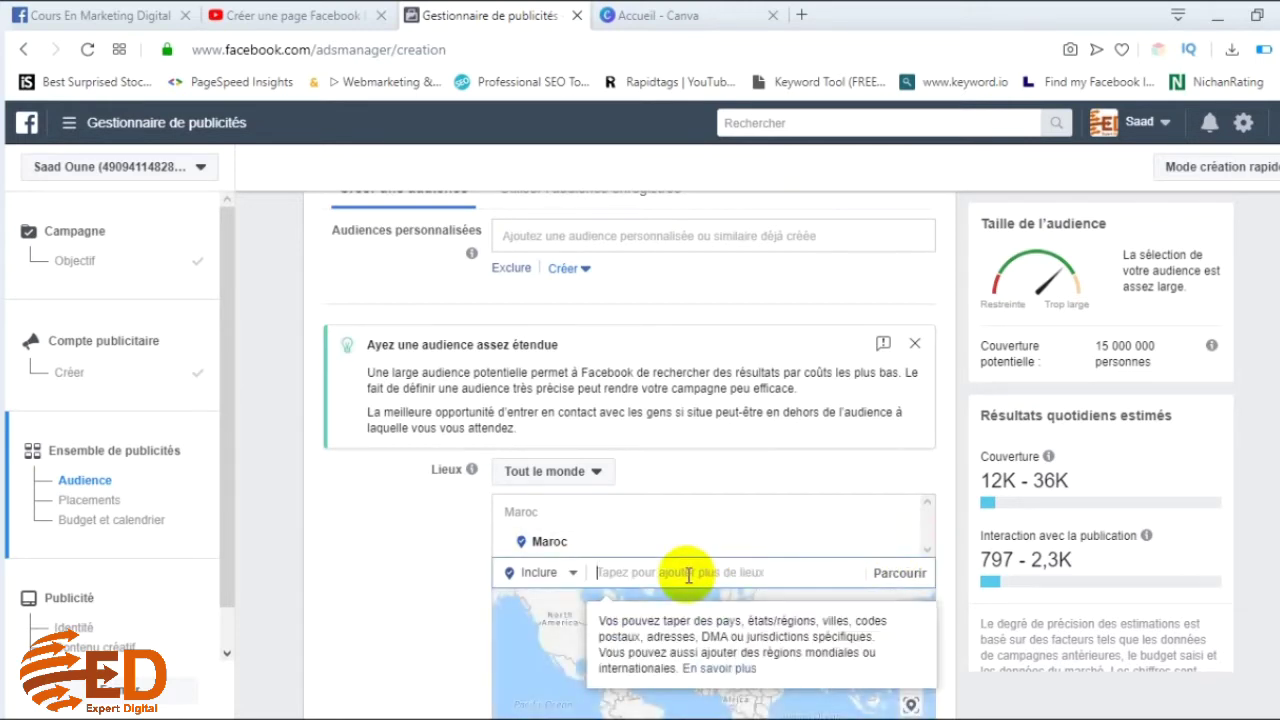
{"action": "type", "text": "CASABLA"}
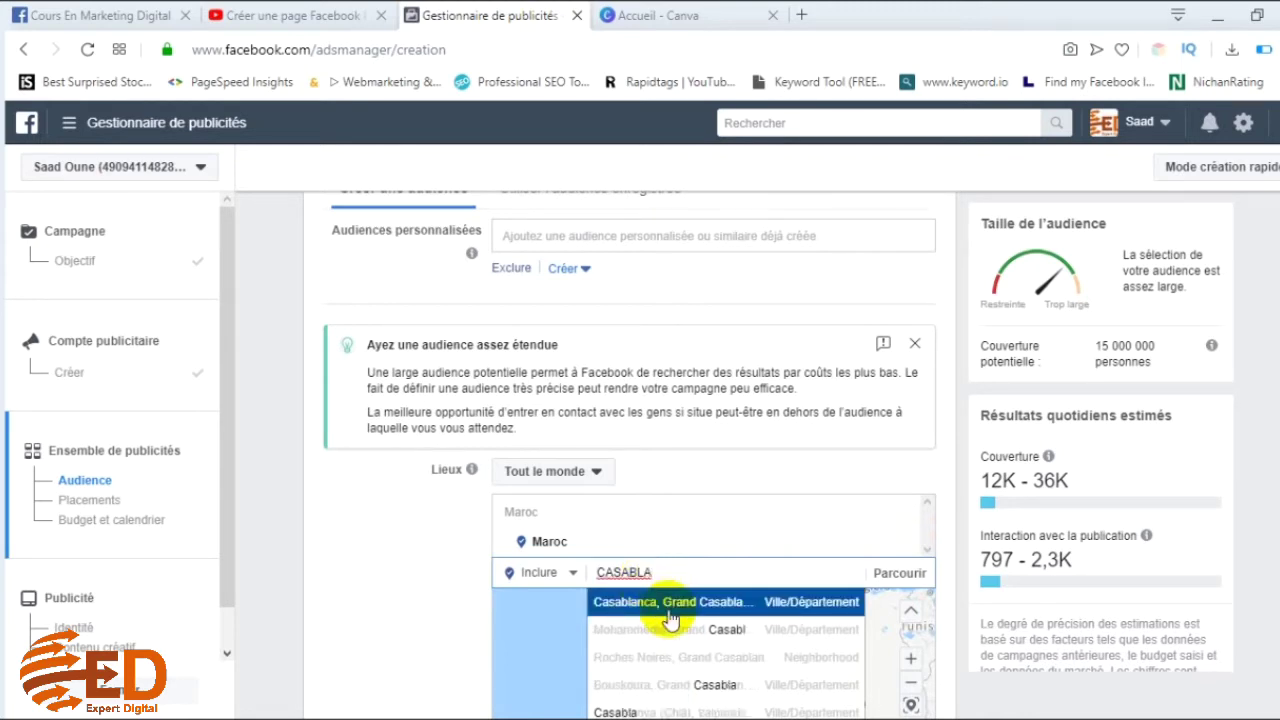
{"action": "left_click", "coordinate": [668, 605]}
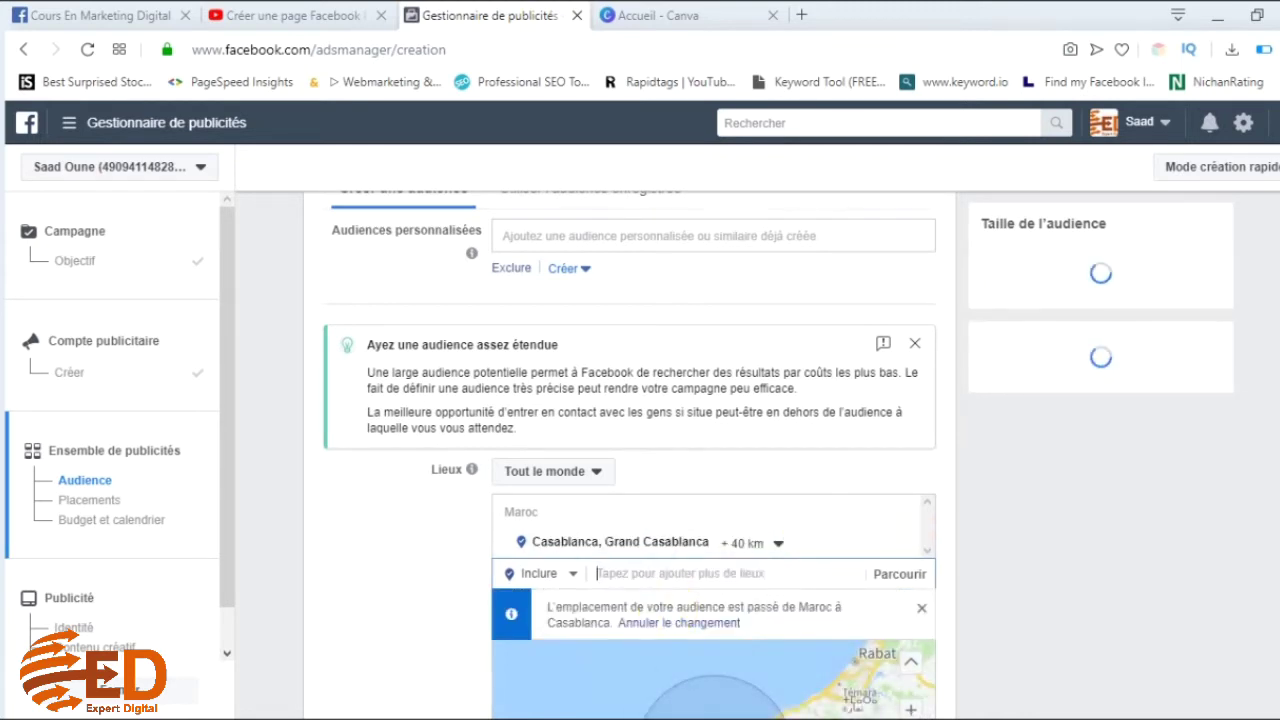
- Extend the radius around Casablanca to 80 km
{"action": "scroll", "coordinate": [716, 332], "scroll_direction": "down", "scroll_amount": 2}
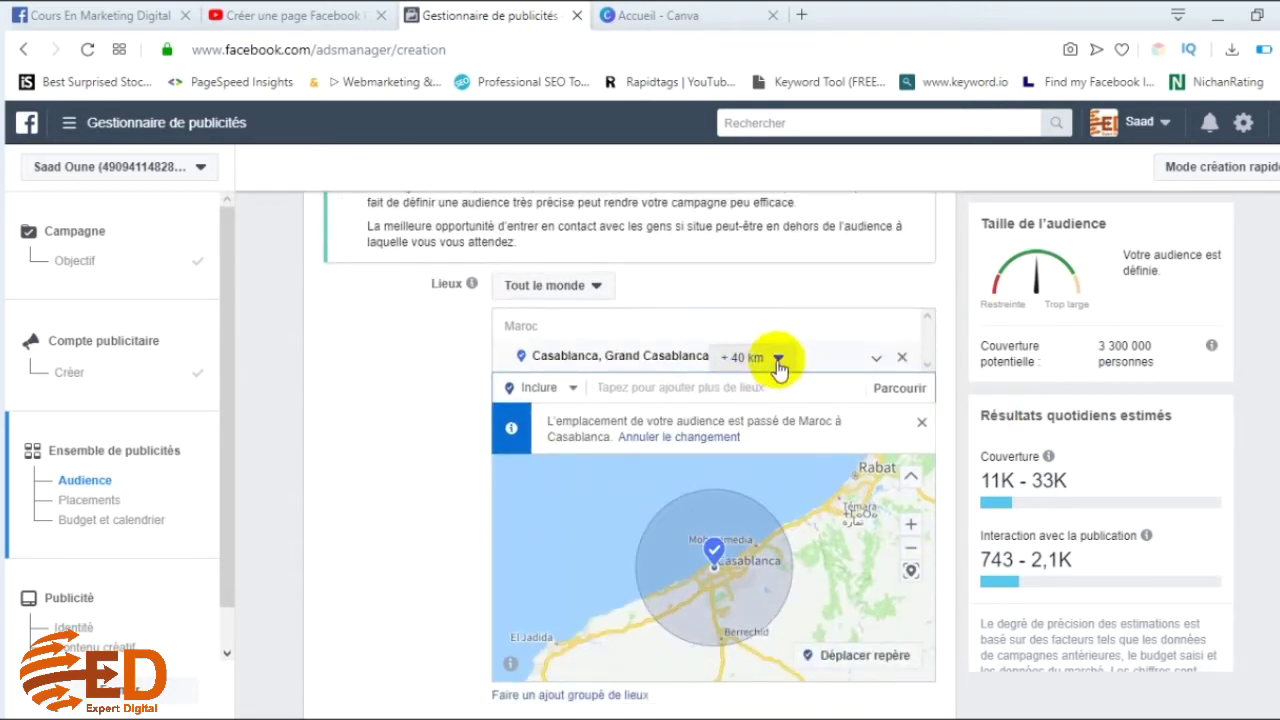
{"action": "left_click", "coordinate": [778, 360]}
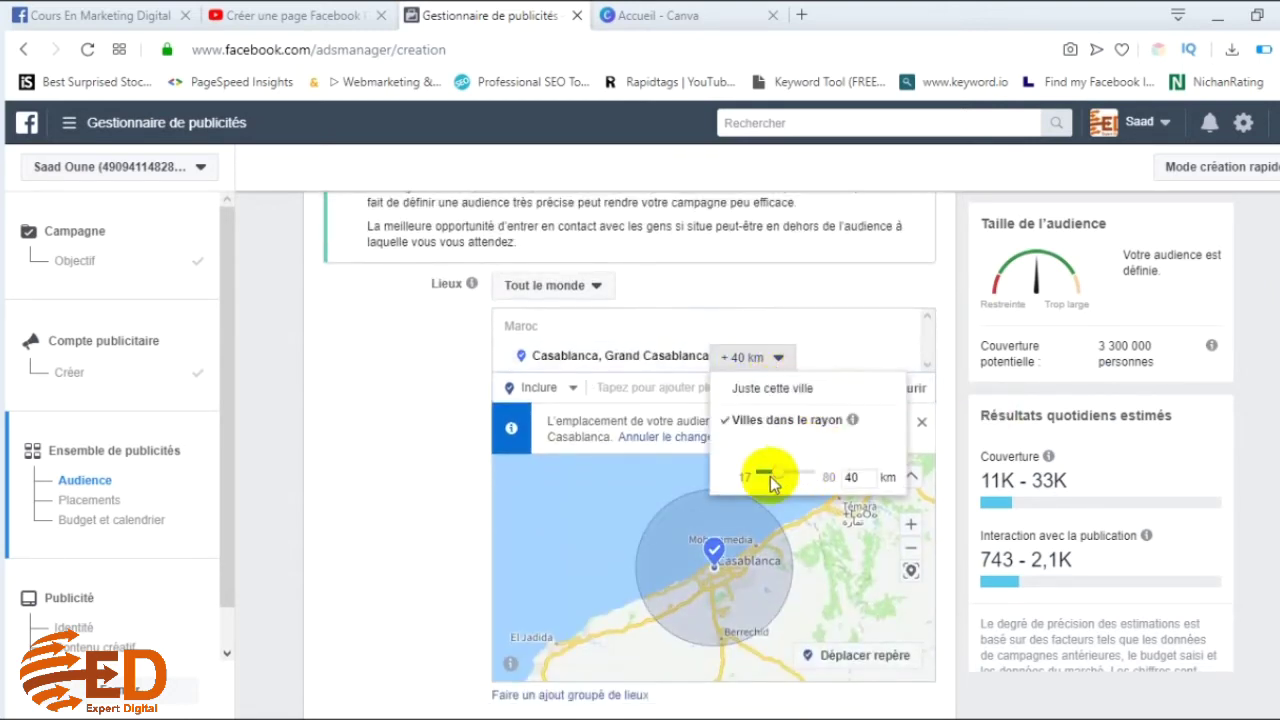
{"action": "left_click_drag", "start_coordinate": [782, 484], "coordinate": [838, 487]}
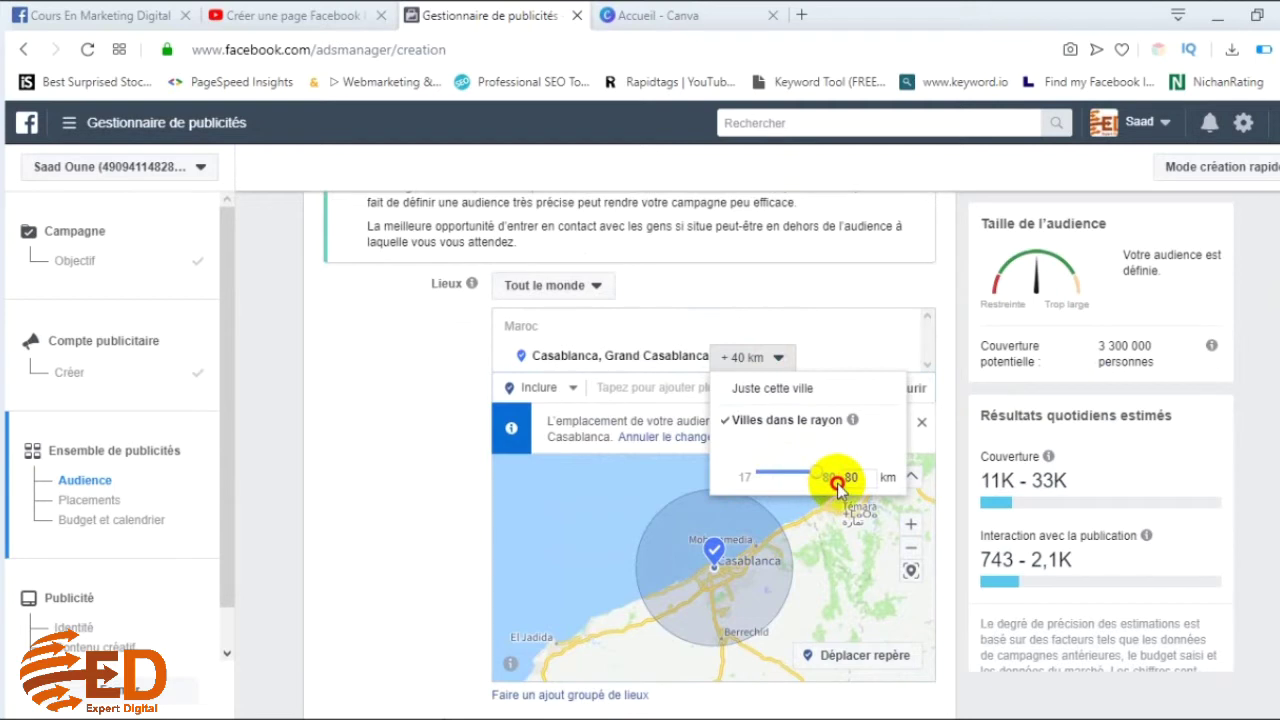
{"action": "left_click", "coordinate": [837, 551]}
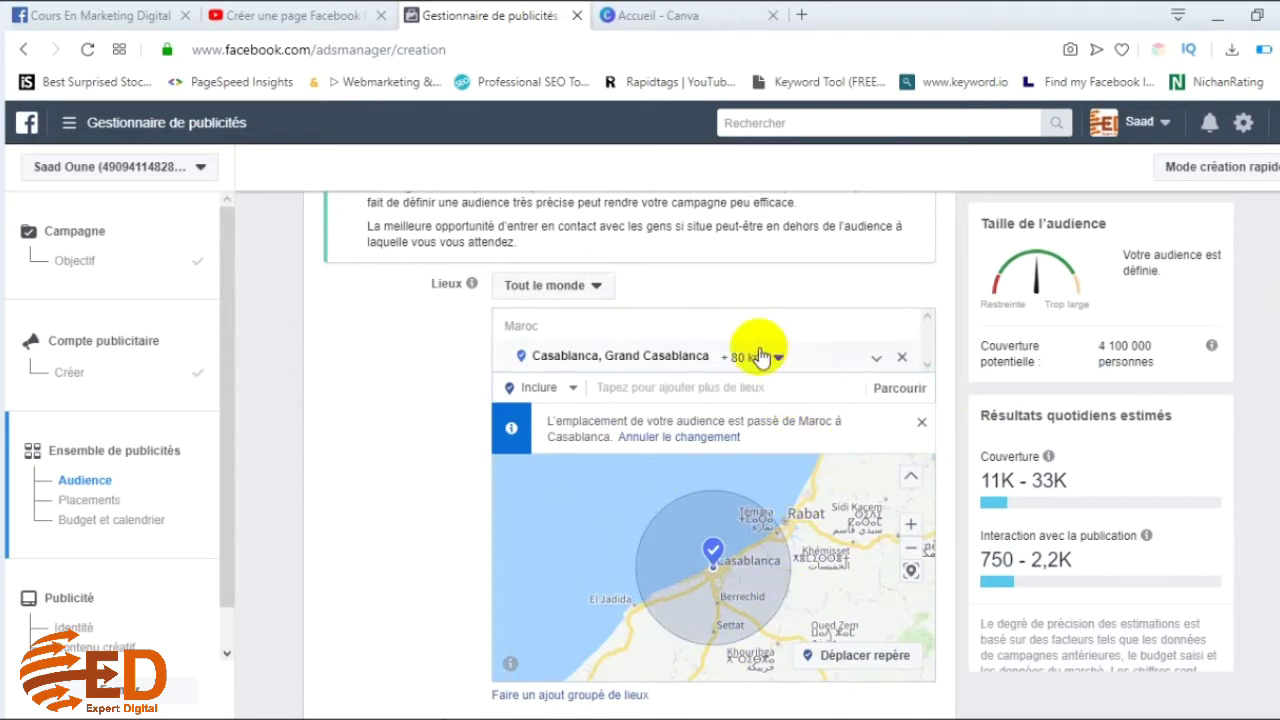
- Add the city of Tanger, Tangier-Tetouan, as a second included location
{"action": "left_click", "coordinate": [721, 390]}
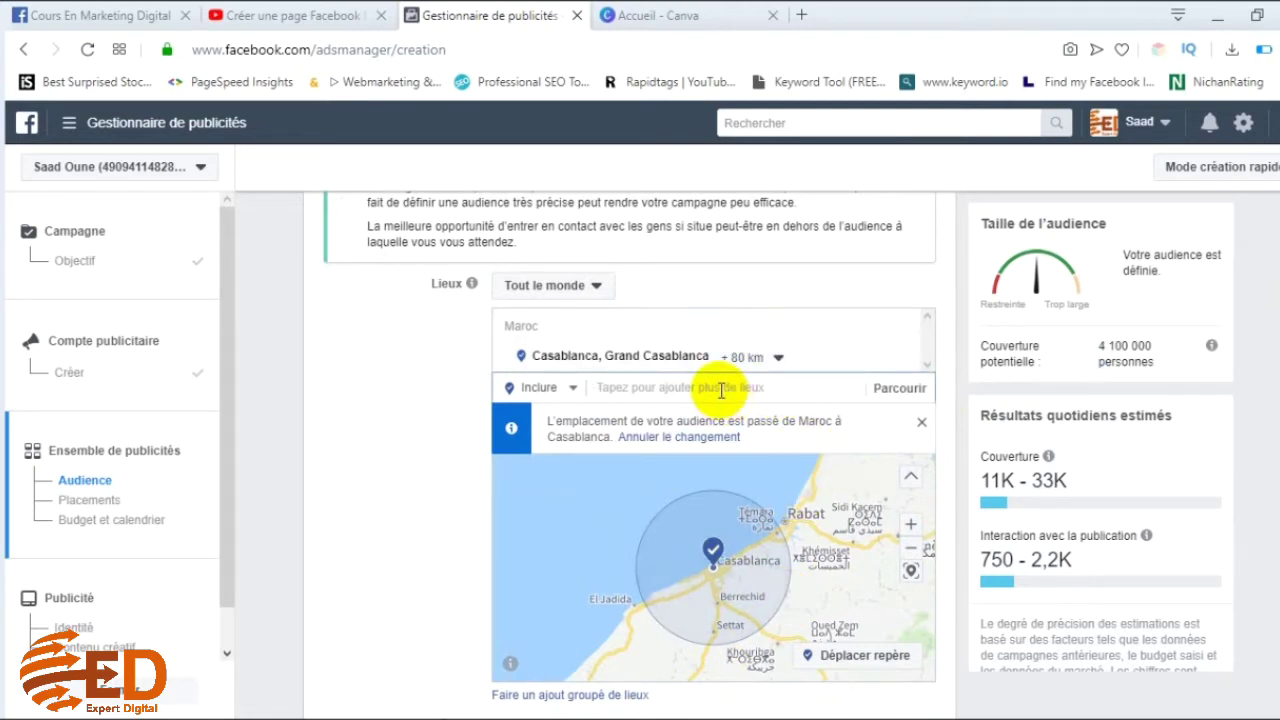
{"action": "type", "text": "TANGER"}
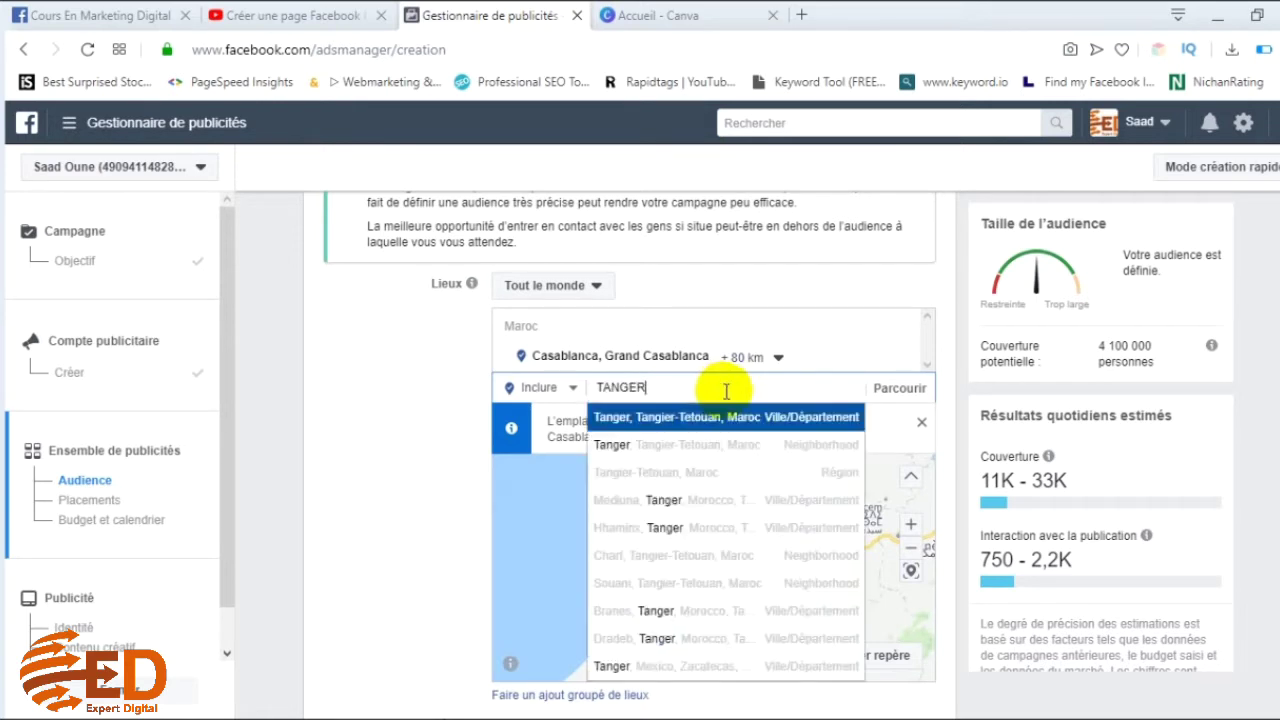
{"action": "left_click", "coordinate": [733, 420]}
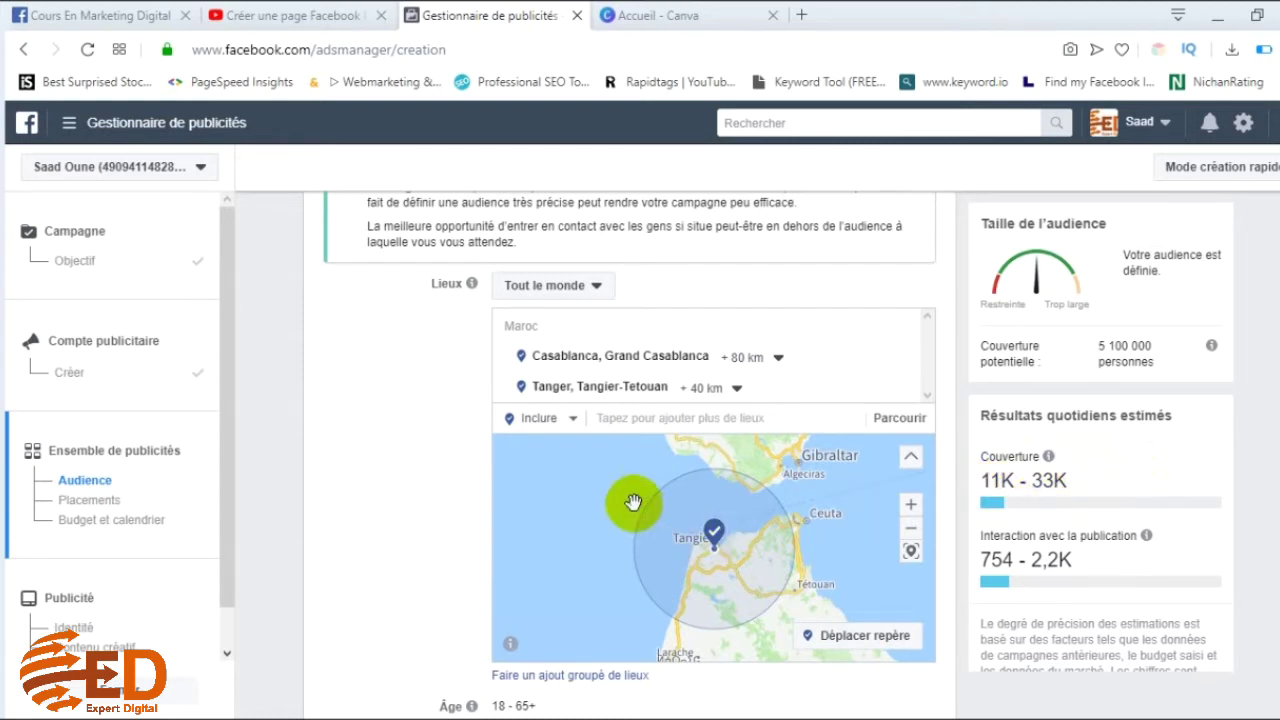
{"action": "mouse_move", "coordinate": [471, 283]}
- Set the audience's age range to 20–50 and open the gender setting for editing
{"action": "scroll", "coordinate": [428, 528], "scroll_direction": "down", "scroll_amount": 2}
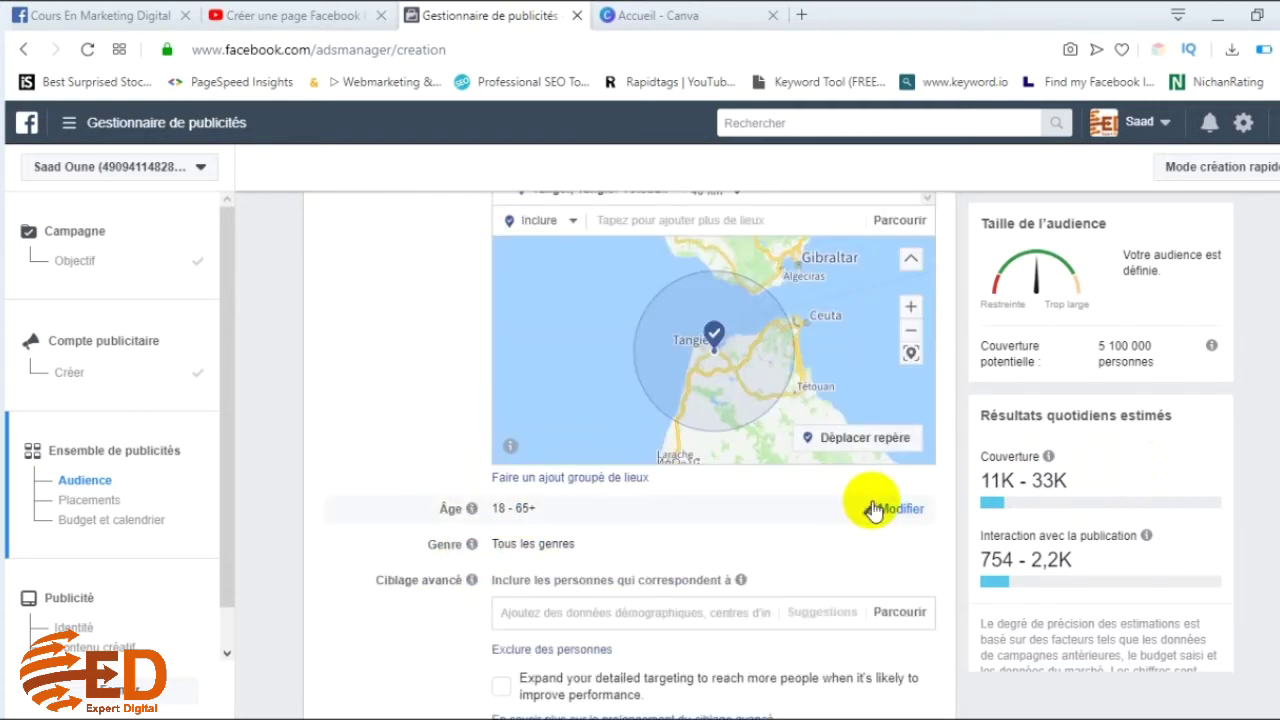
{"action": "left_click", "coordinate": [906, 511]}
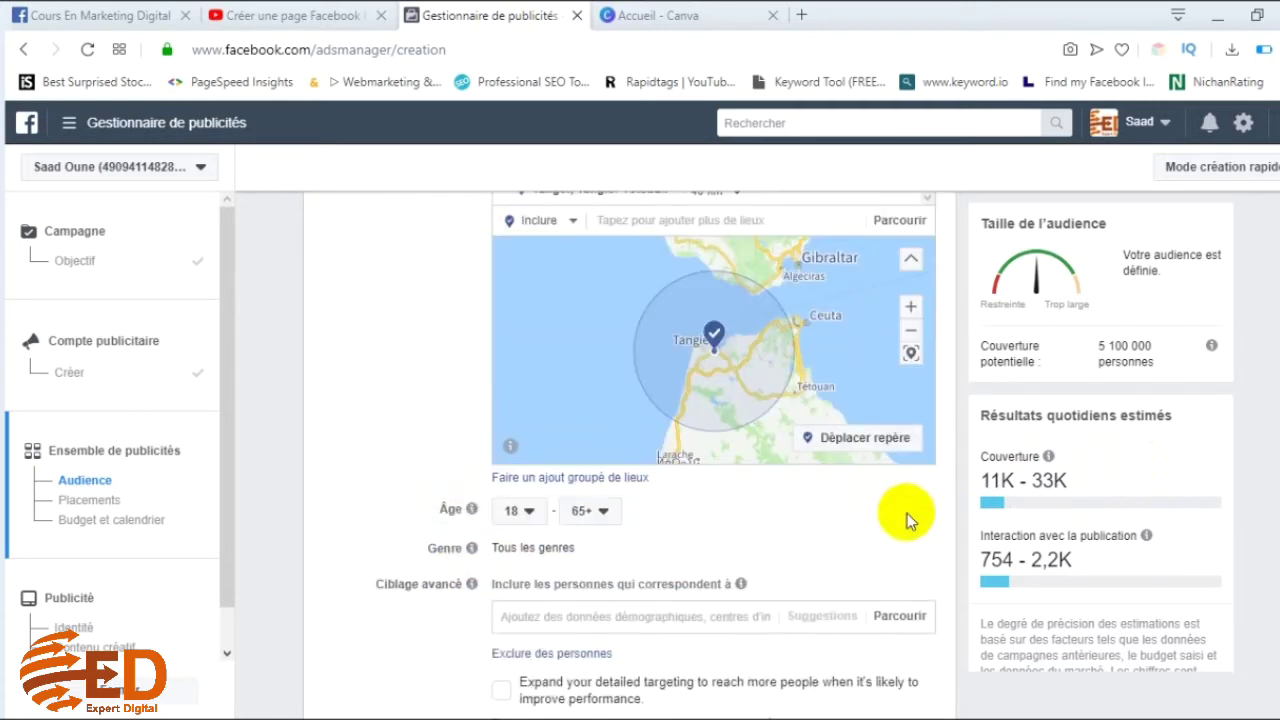
{"action": "left_click", "coordinate": [536, 521]}
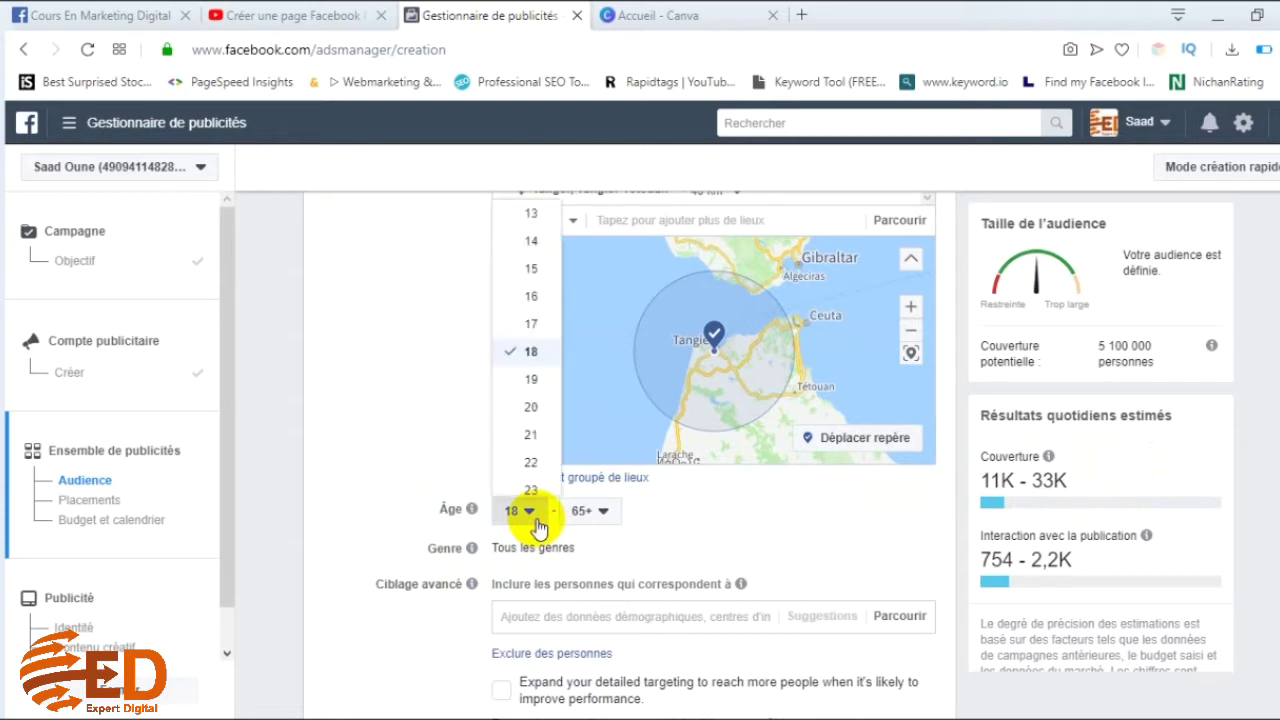
{"action": "left_click", "coordinate": [530, 408]}
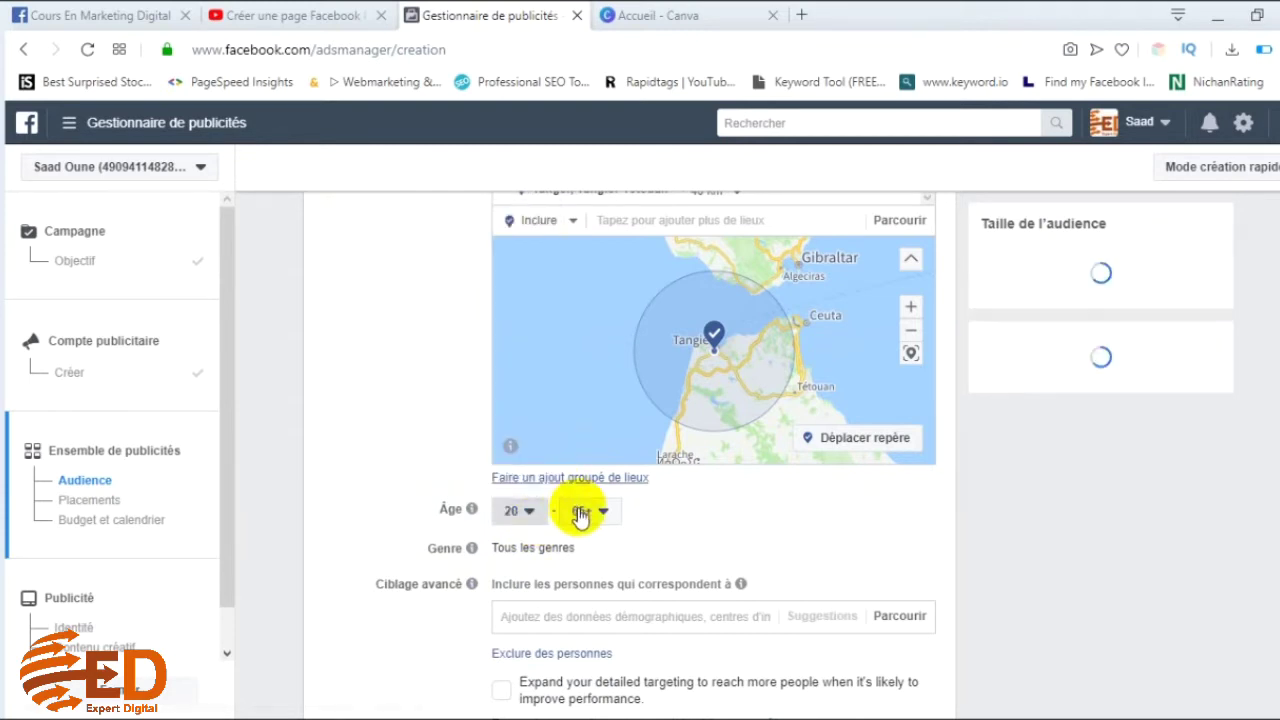
{"action": "left_click", "coordinate": [584, 511]}
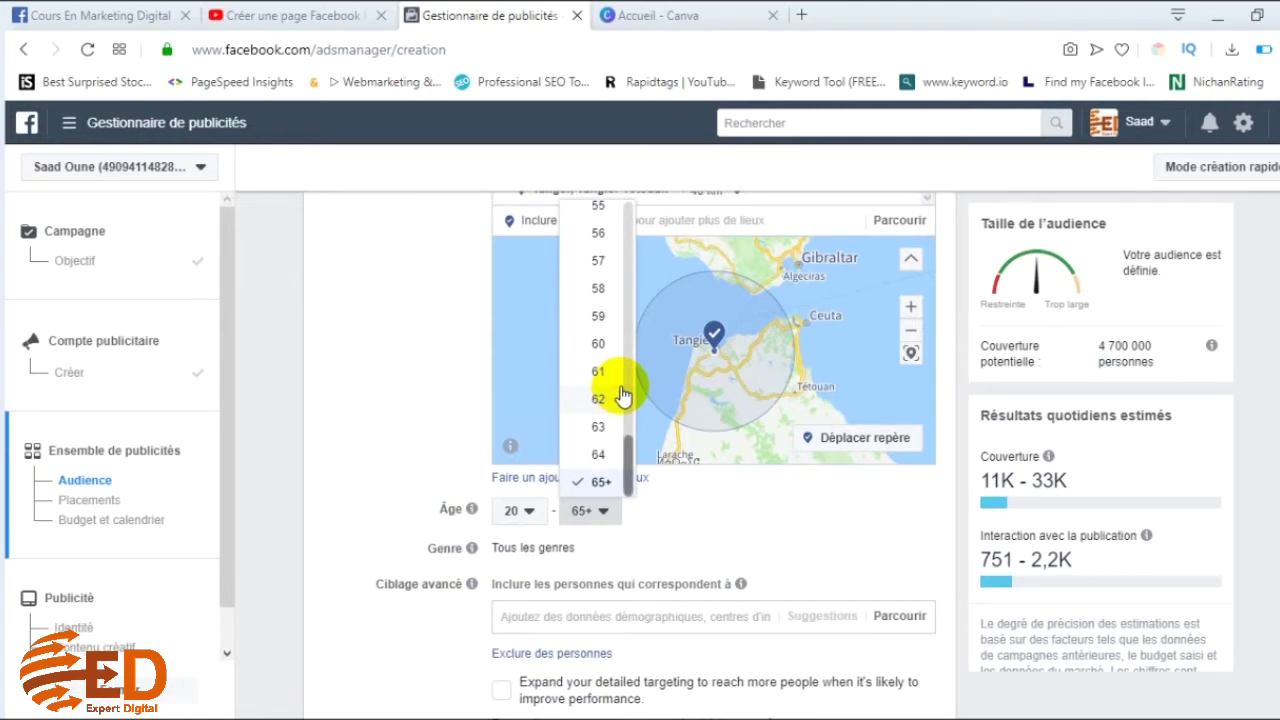
{"action": "scroll", "coordinate": [600, 320], "scroll_direction": "up", "scroll_amount": 5}
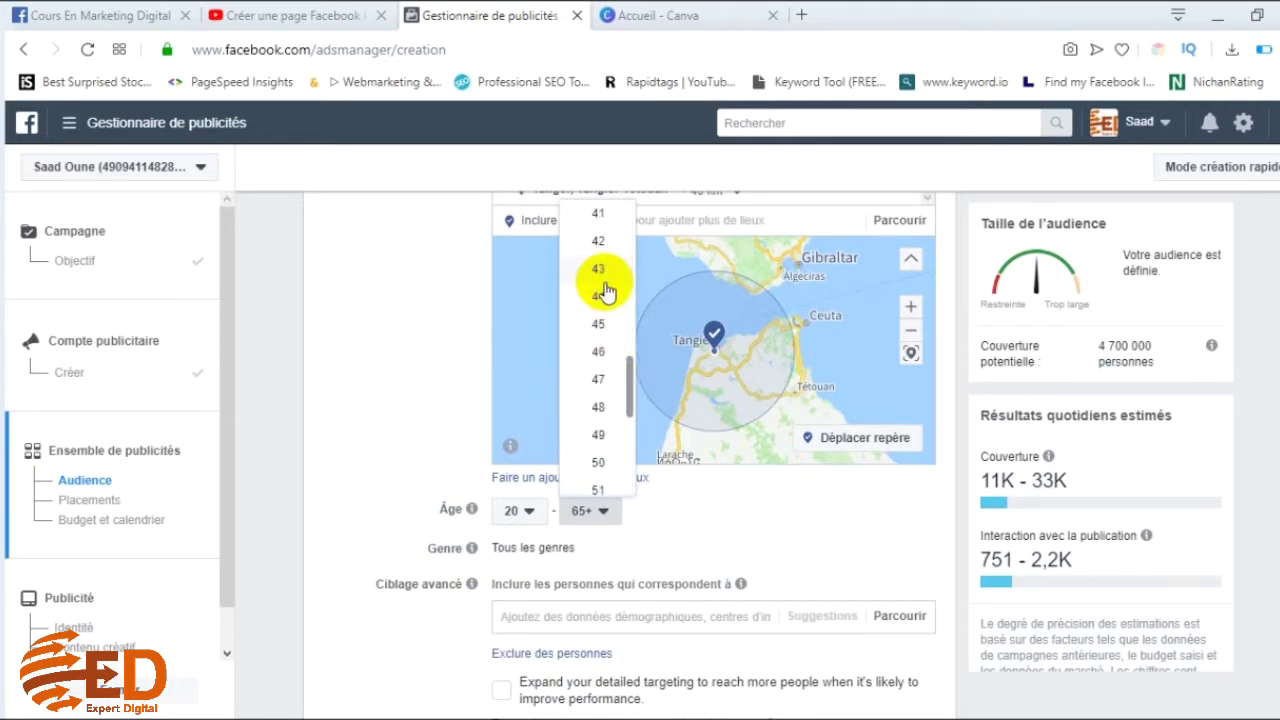
{"action": "left_click", "coordinate": [597, 462]}
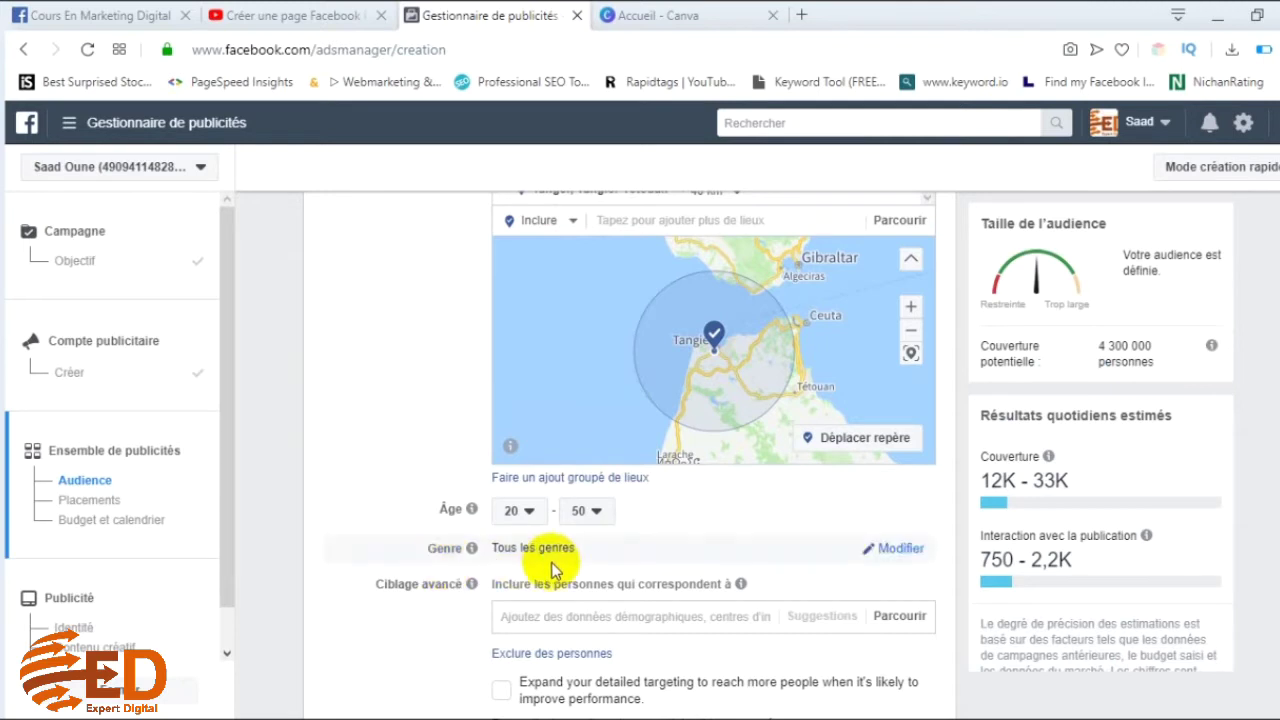
{"action": "left_click", "coordinate": [888, 552]}
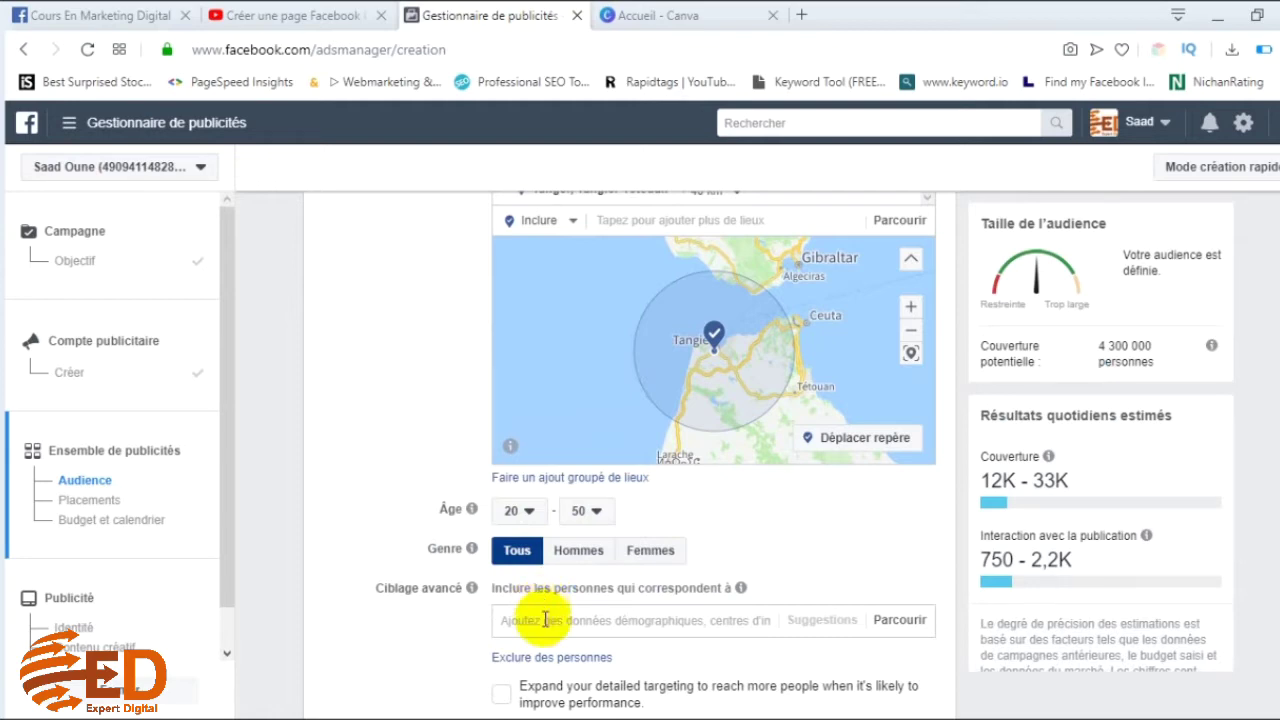
- Add the interests Image and Photographe to the audience's detailed targeting
{"action": "scroll", "coordinate": [486, 623], "scroll_direction": "down", "scroll_amount": 3}
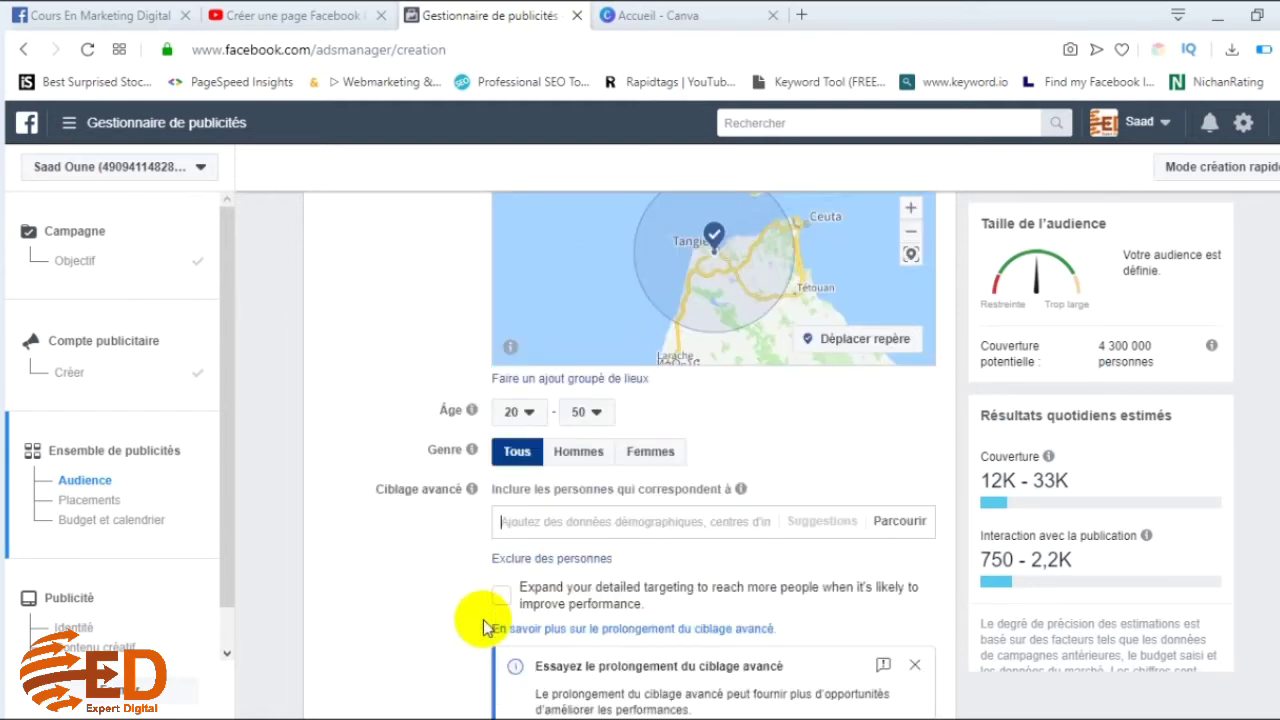
{"action": "left_click", "coordinate": [628, 325]}
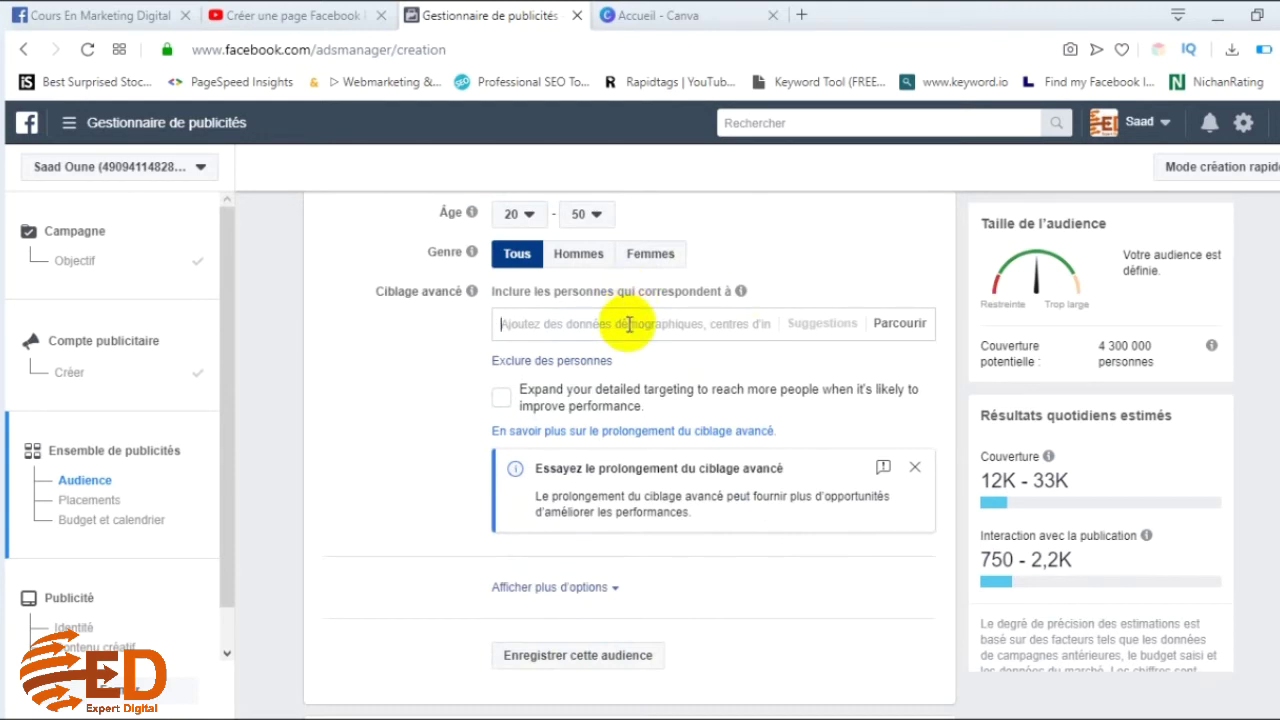
{"action": "left_click", "coordinate": [629, 324]}
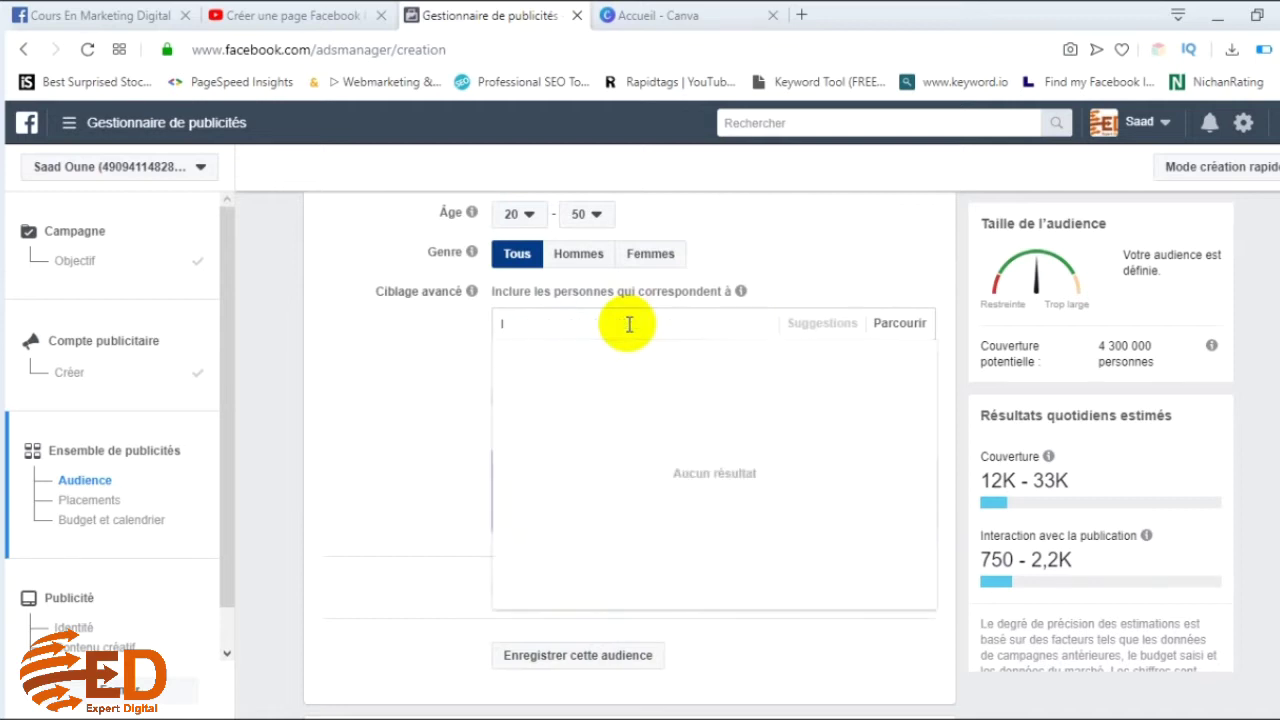
{"action": "type", "text": "i"}
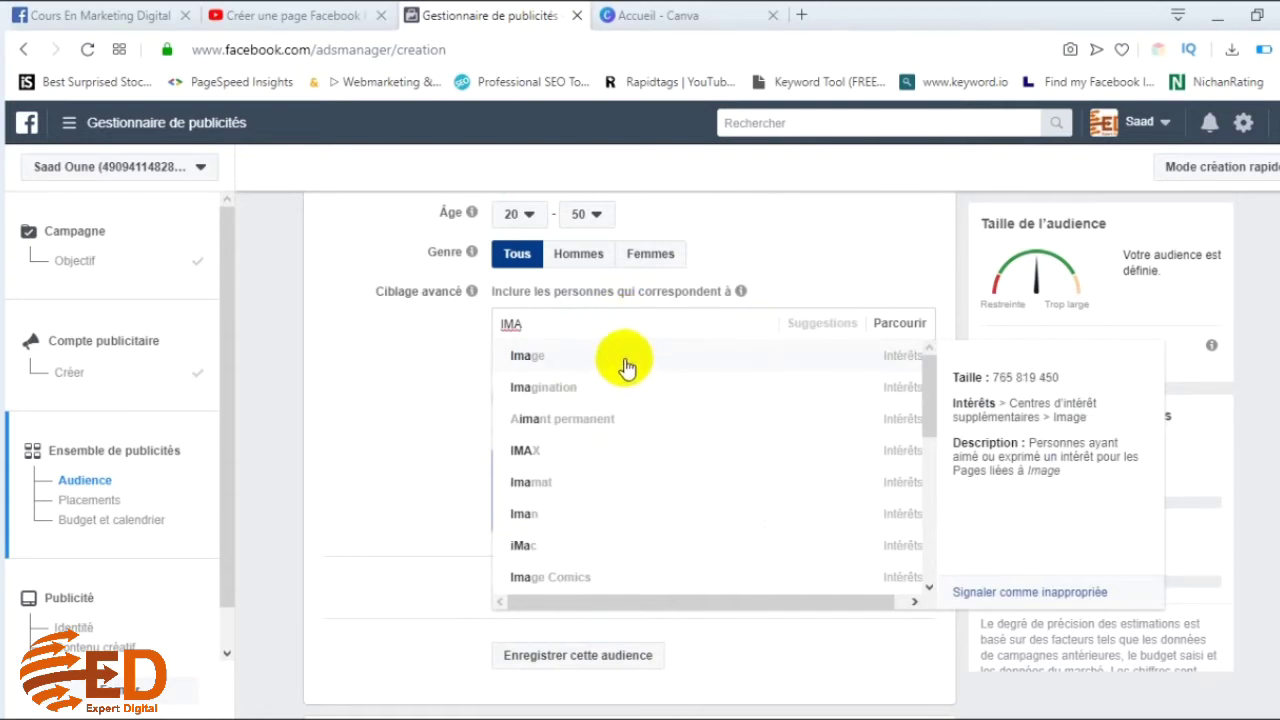
{"action": "left_click", "coordinate": [545, 358]}
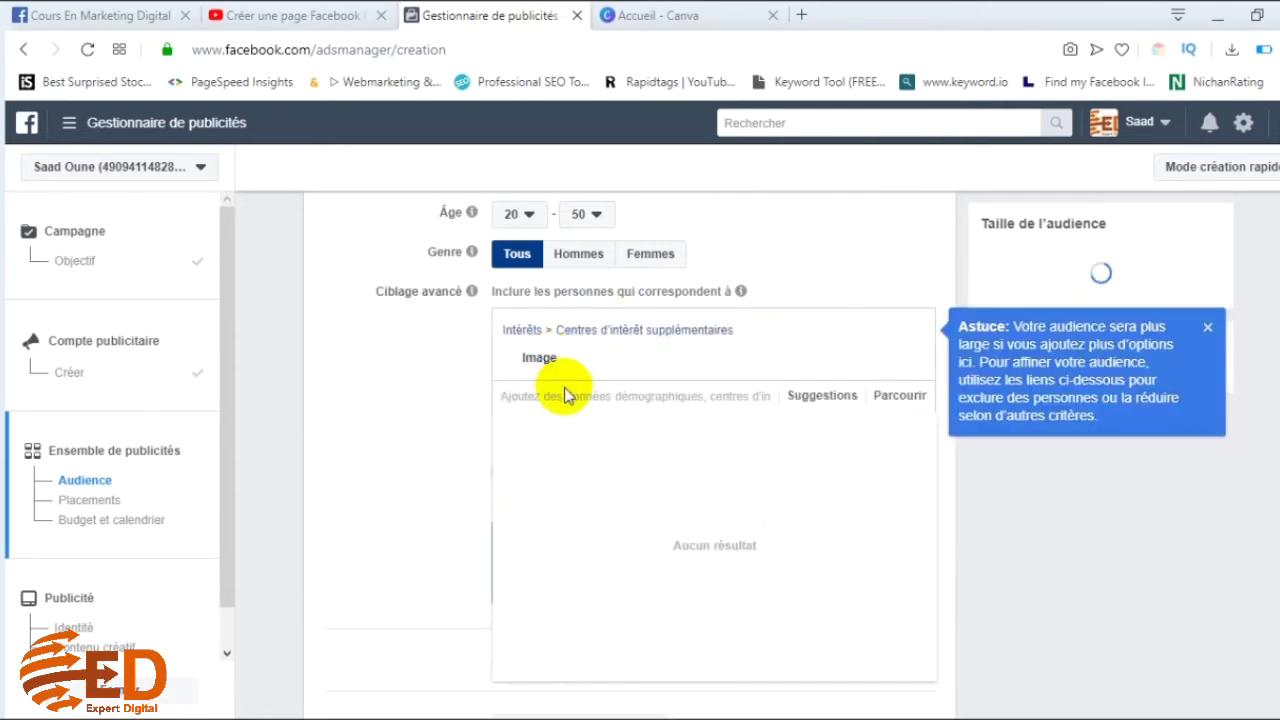
{"action": "type", "text": "PHOTO"}
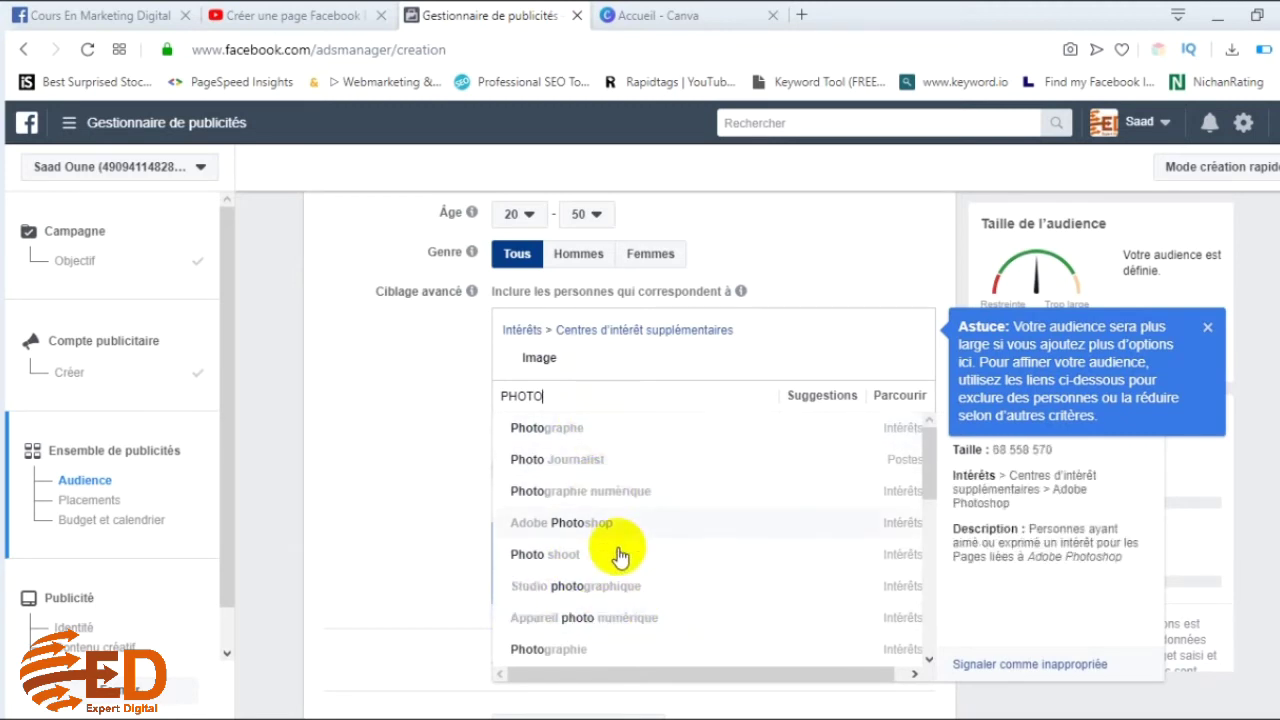
{"action": "scroll", "coordinate": [623, 551], "scroll_direction": "down", "scroll_amount": 1}
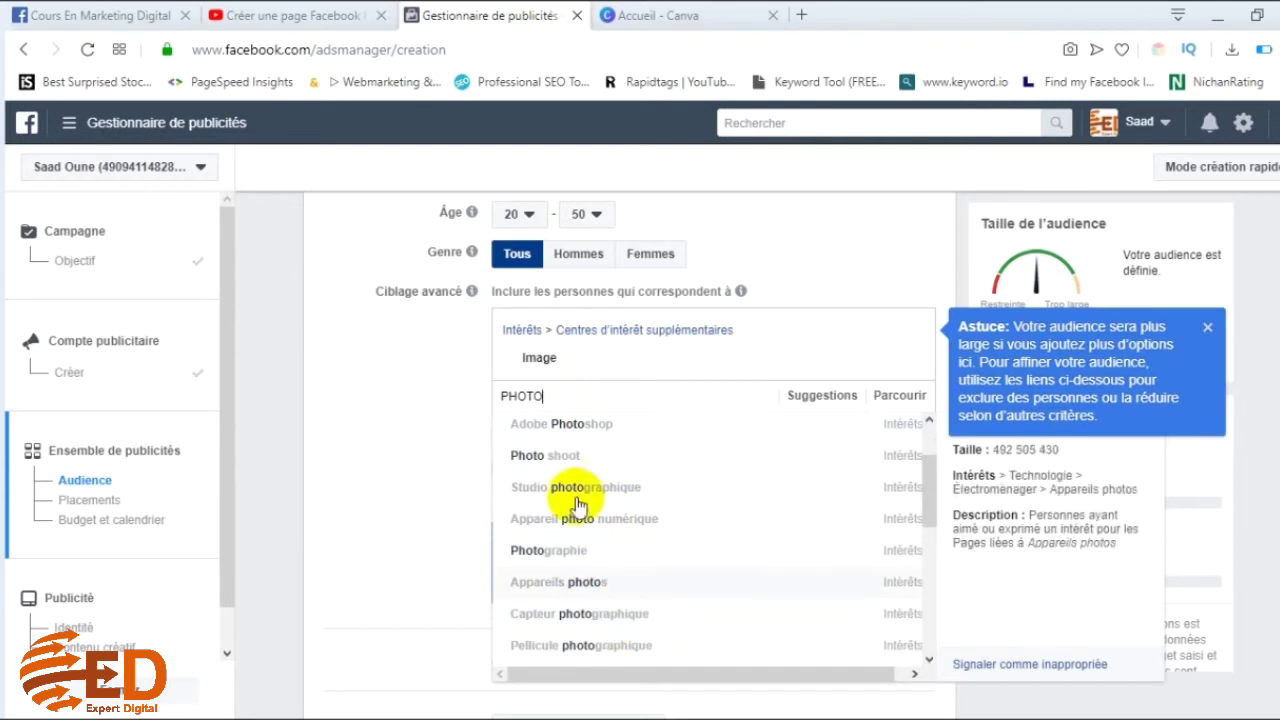
{"action": "scroll", "coordinate": [578, 490], "scroll_direction": "up", "scroll_amount": 1}
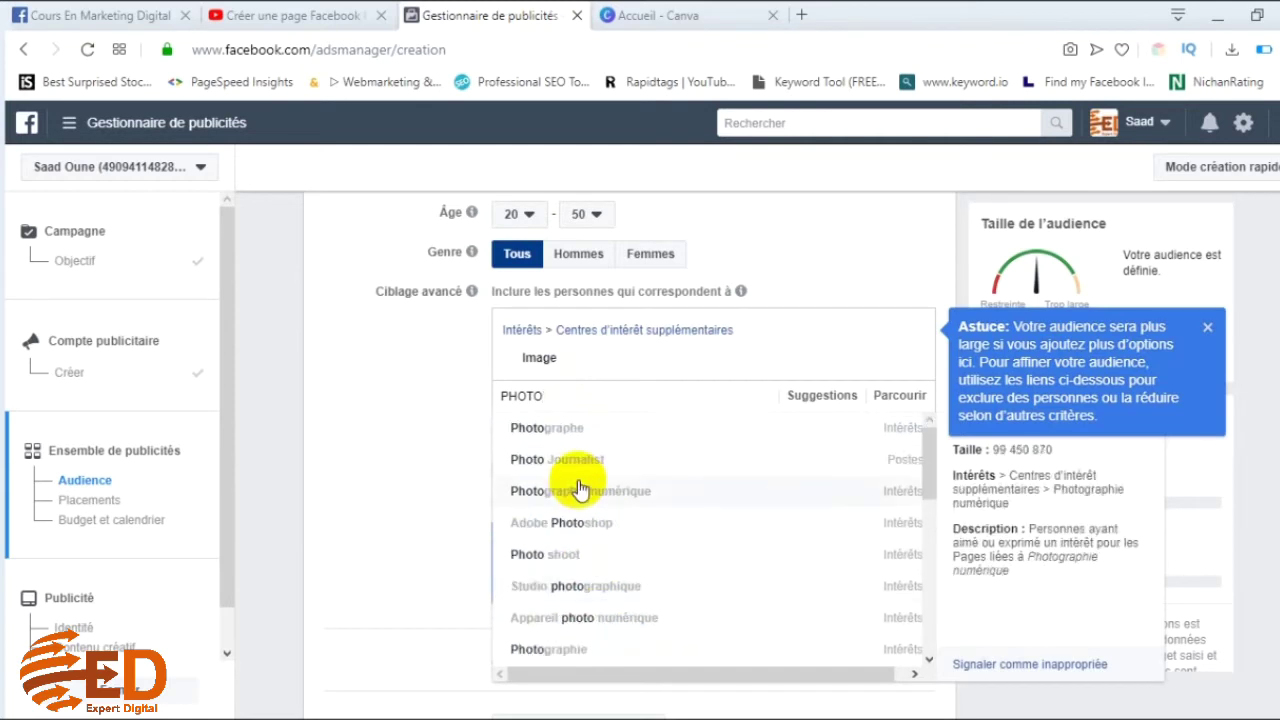
{"action": "left_click", "coordinate": [563, 427]}
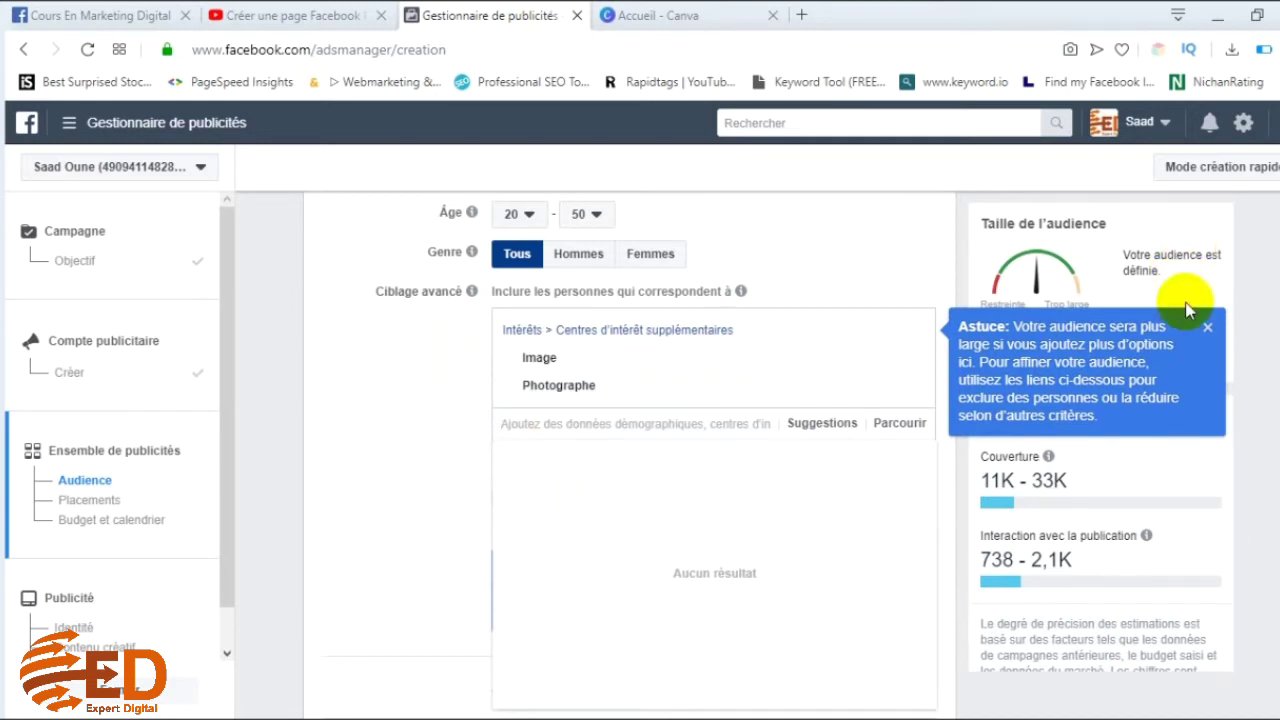
- Dismiss the tip about widening the audience and the suggestion to try detailed targeting expansion
{"action": "left_click", "coordinate": [1208, 327]}
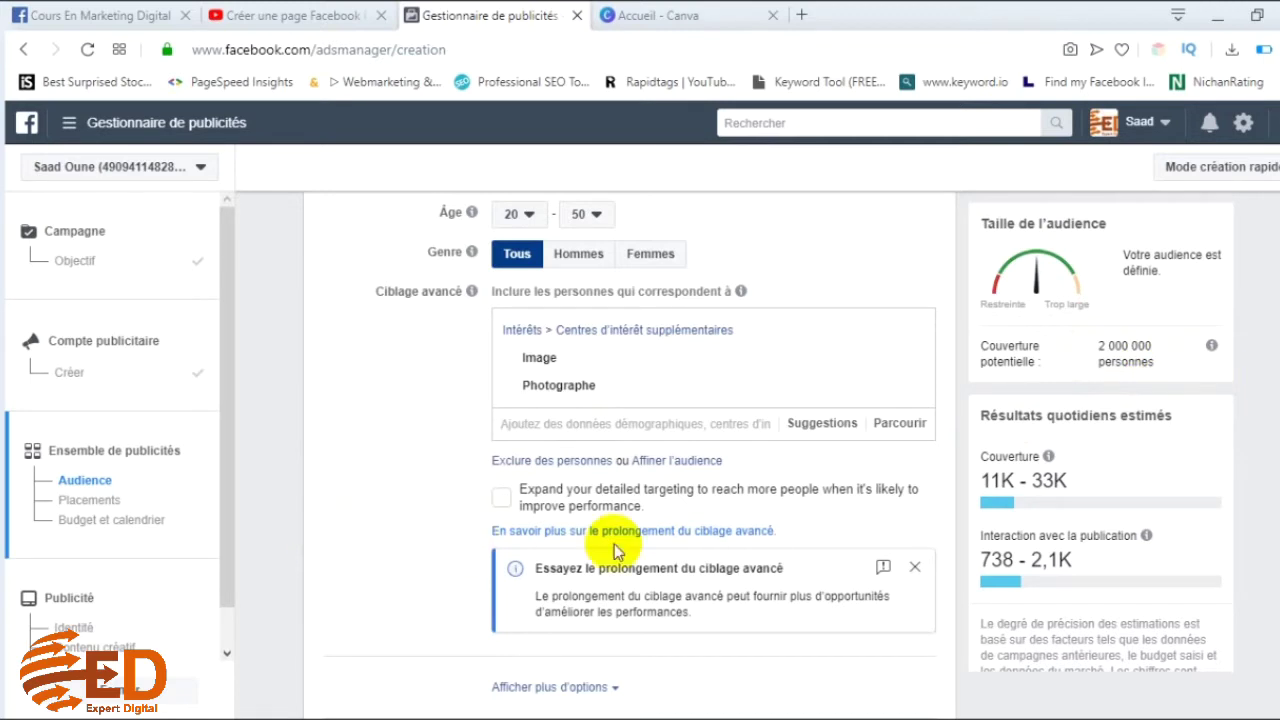
{"action": "left_click", "coordinate": [916, 568]}
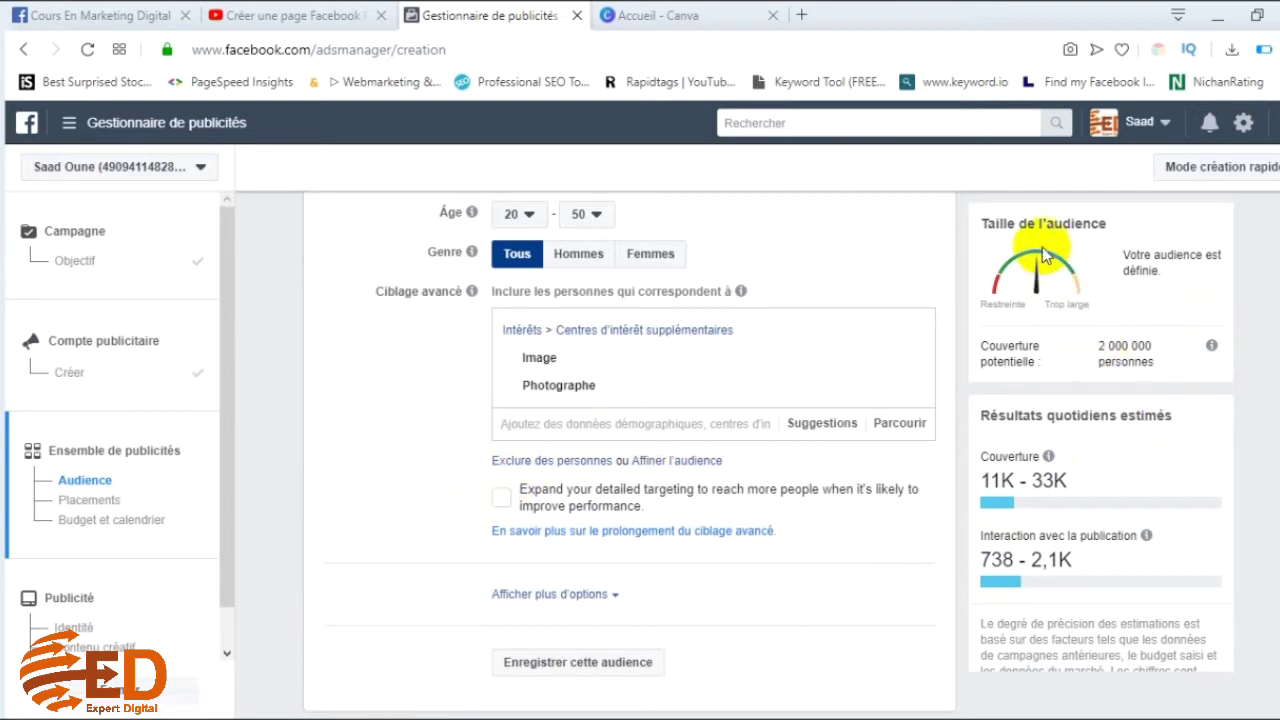
{"action": "scroll", "coordinate": [450, 462], "scroll_direction": "down", "scroll_amount": 2}
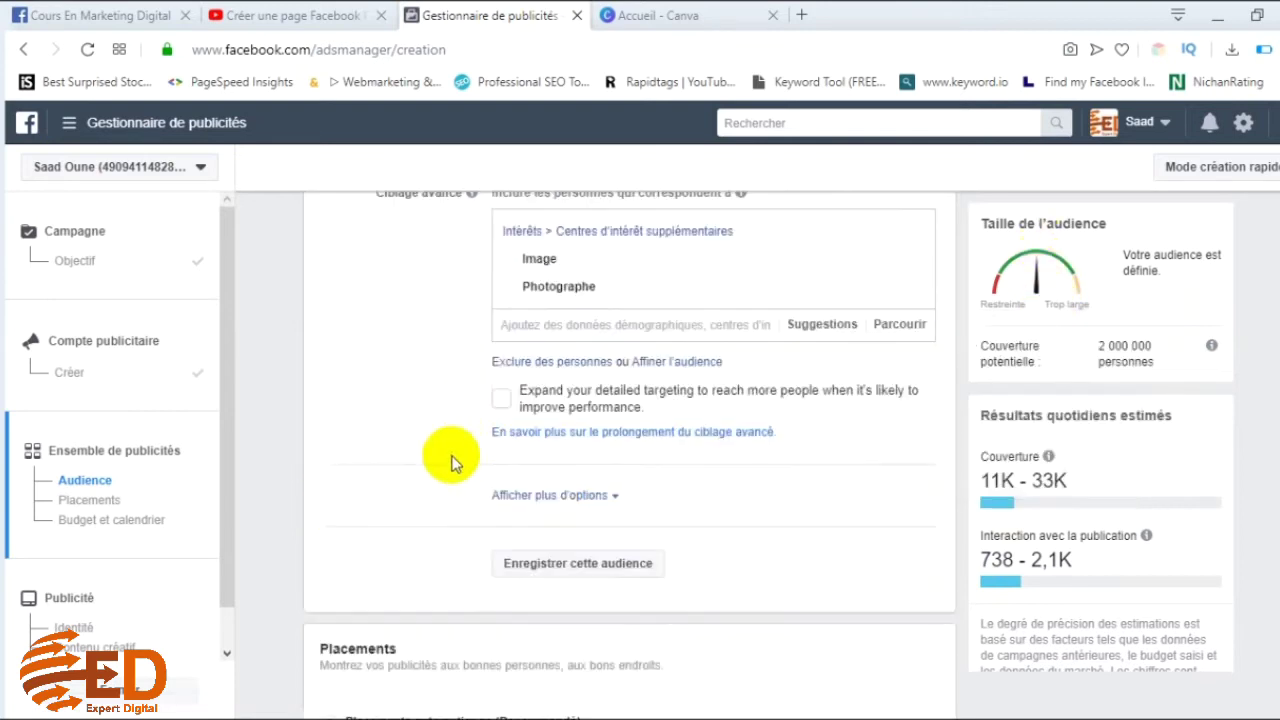
{"action": "scroll", "coordinate": [451, 462], "scroll_direction": "down", "scroll_amount": 2}
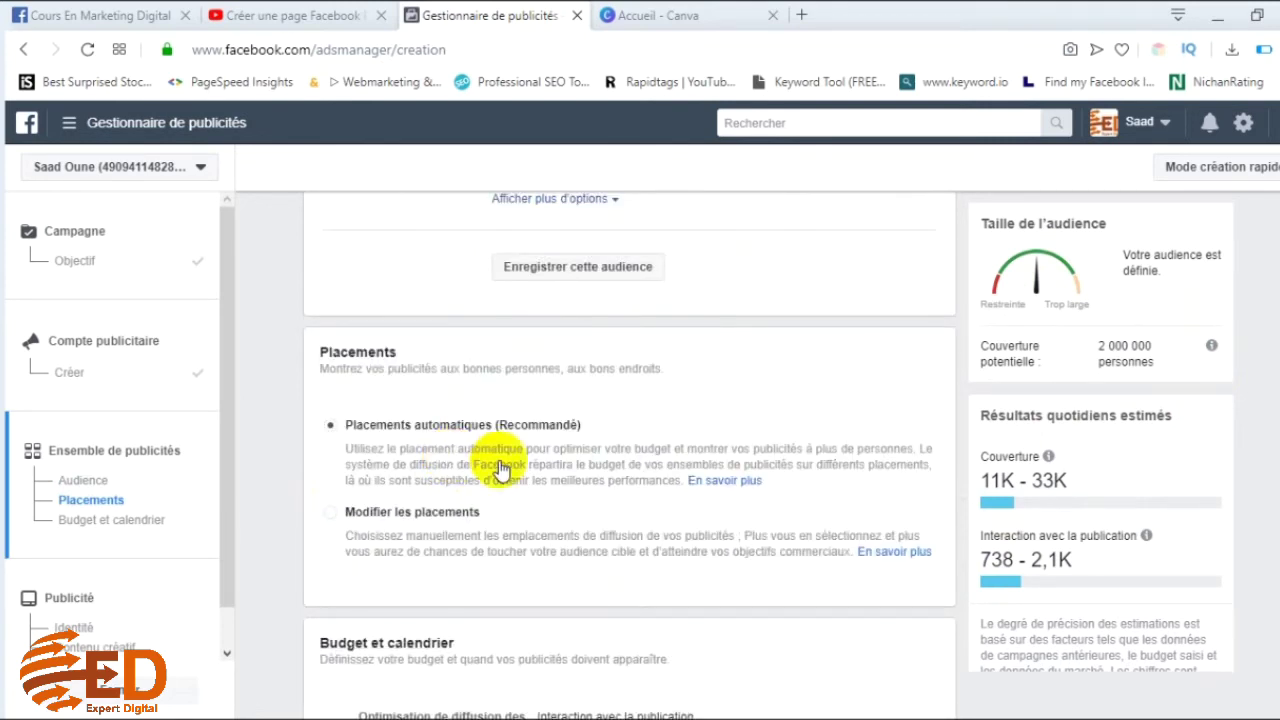
- Switch the ad set to manual placements, dismiss the multiple-placements tip, and deselect the Instagram and Audience Network platforms
{"action": "left_click", "coordinate": [331, 519]}
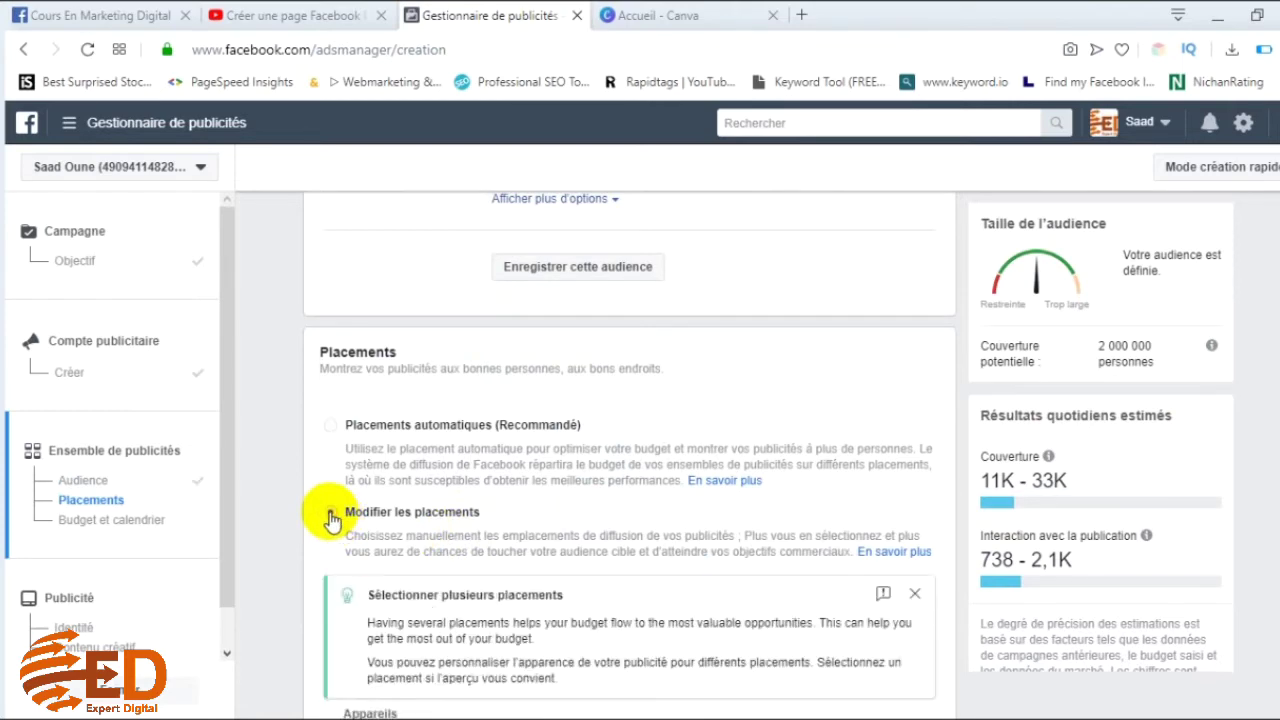
{"action": "scroll", "coordinate": [523, 543], "scroll_direction": "down", "scroll_amount": 4}
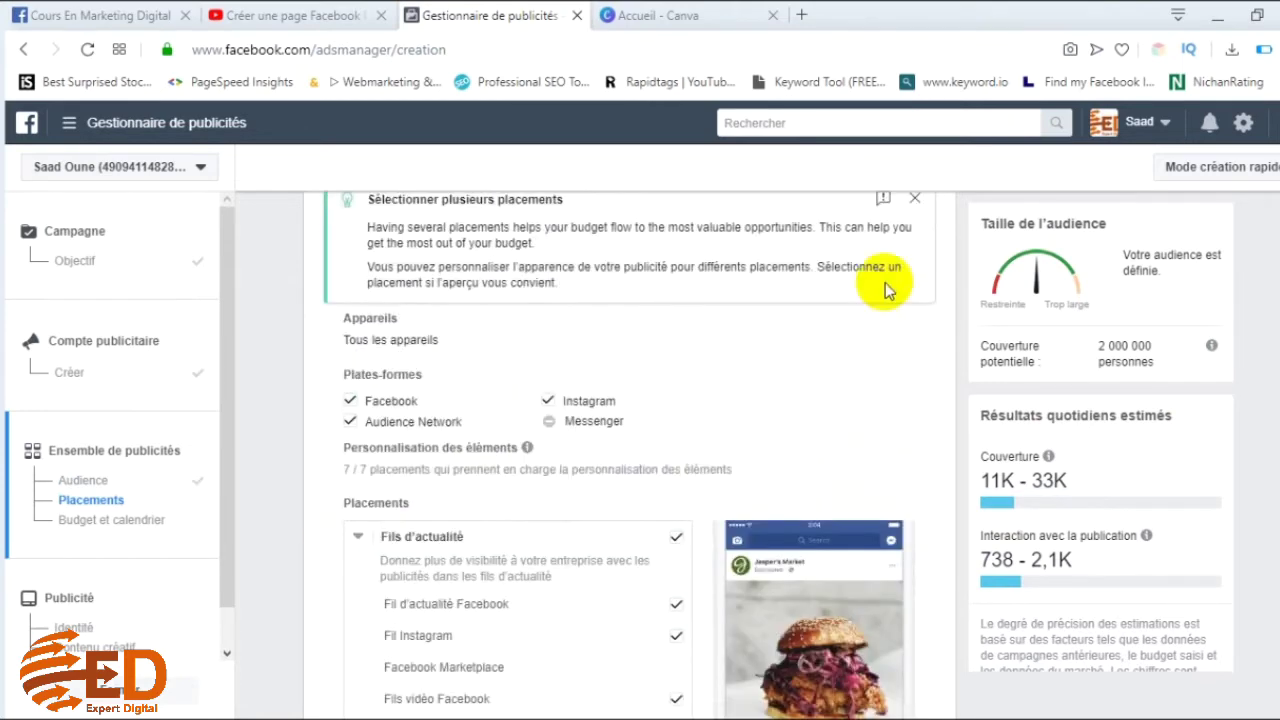
{"action": "left_click", "coordinate": [914, 197]}
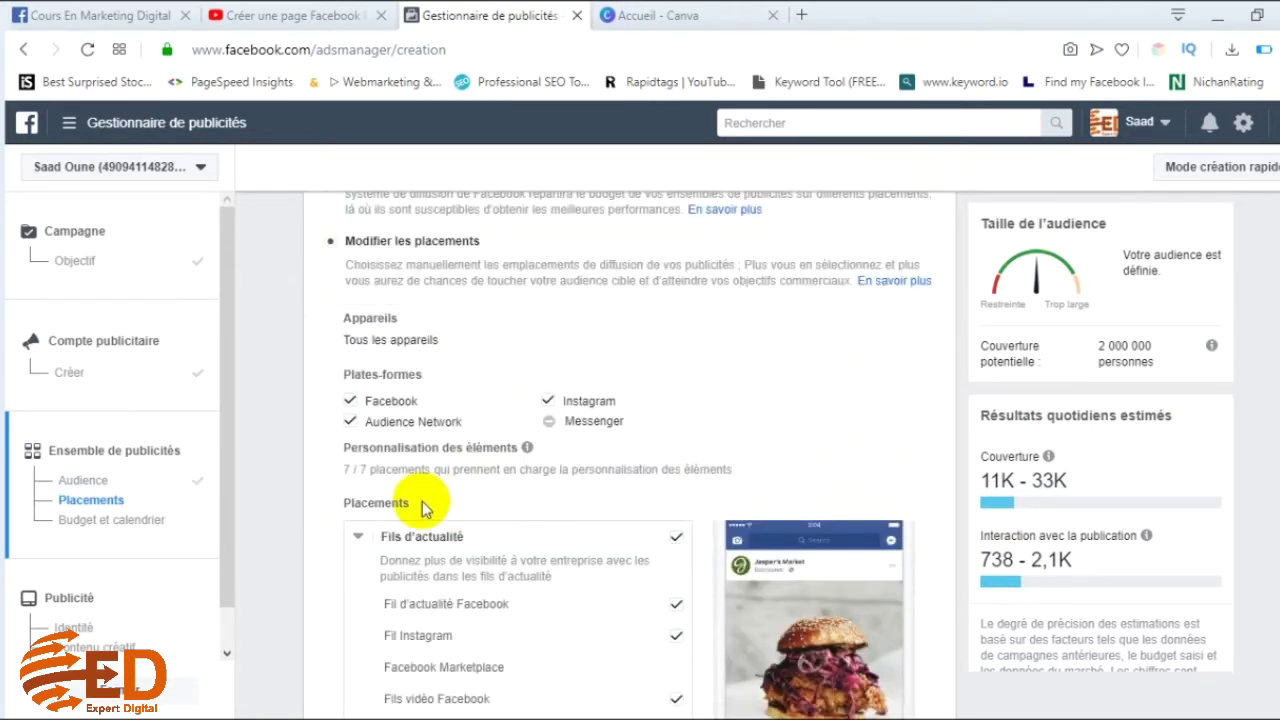
{"action": "left_click", "coordinate": [546, 403]}
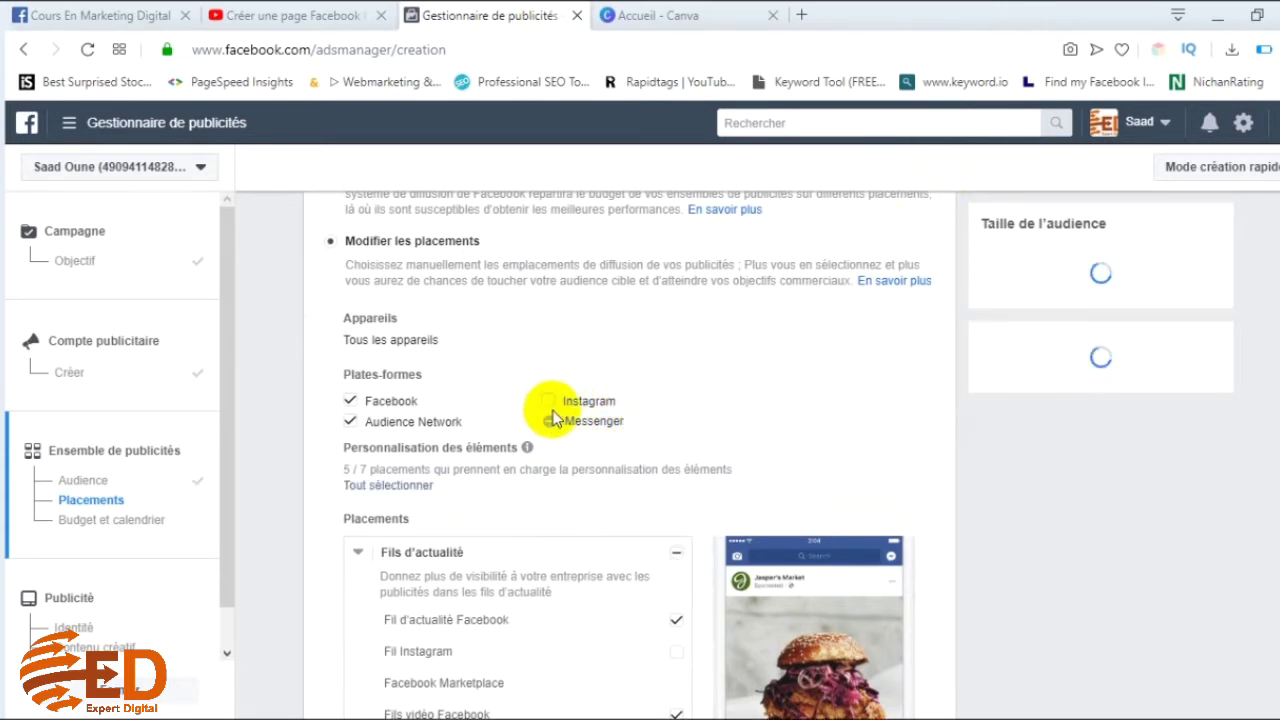
{"action": "left_click", "coordinate": [349, 424]}
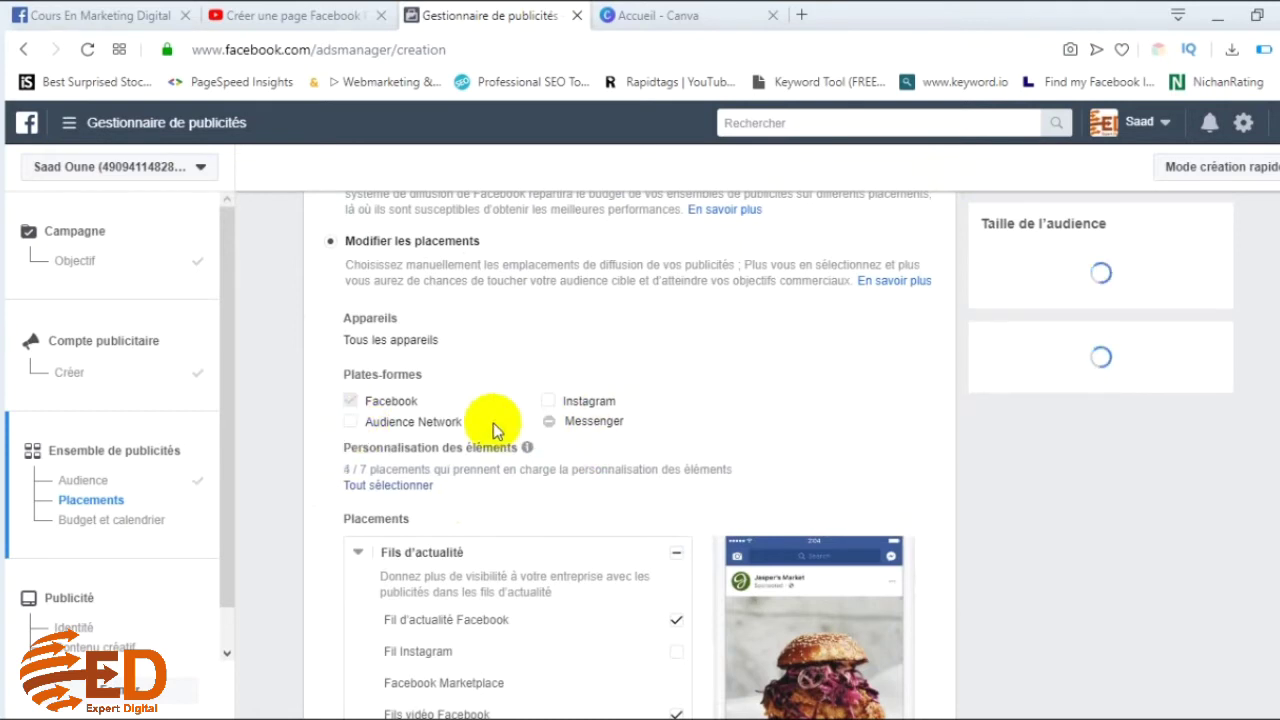
- Deselect the Fils vidéo Facebook, Intégrées and In-Article placements, keeping Fil d'actualité Facebook selected
{"action": "scroll", "coordinate": [565, 465], "scroll_direction": "down", "scroll_amount": 2}
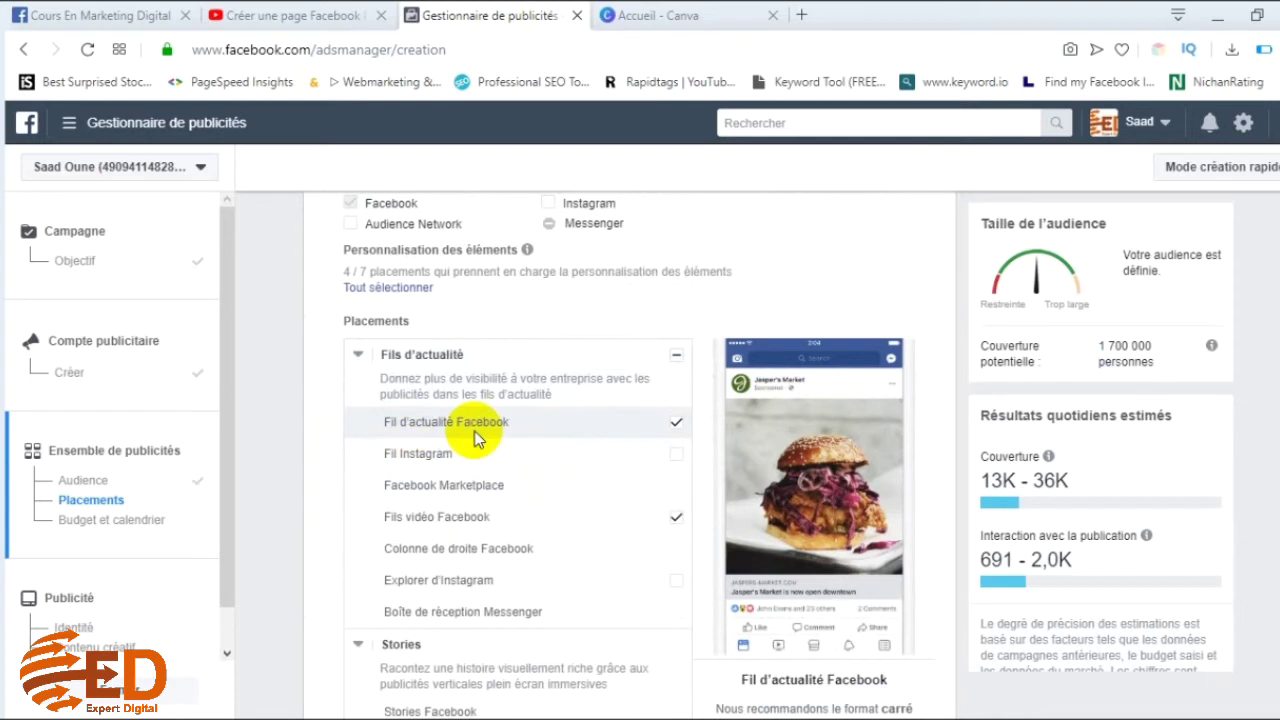
{"action": "left_click", "coordinate": [677, 518]}
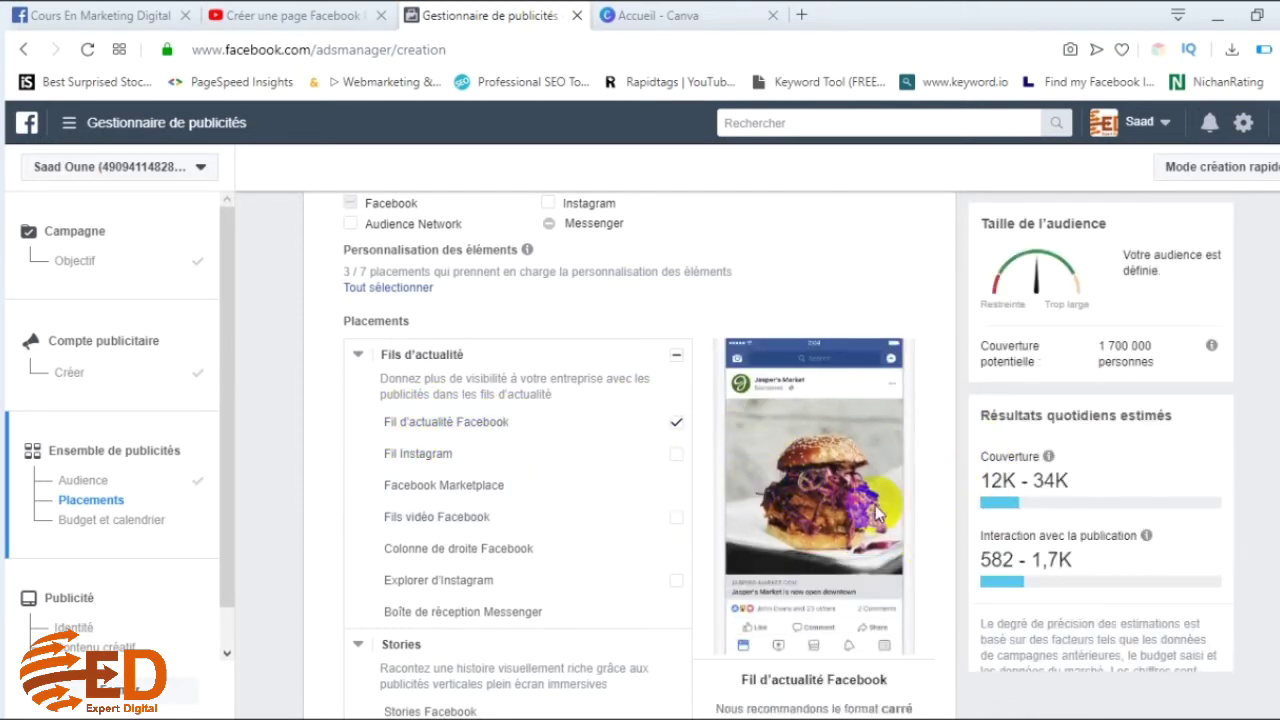
{"action": "scroll", "coordinate": [566, 557], "scroll_direction": "down", "scroll_amount": 4}
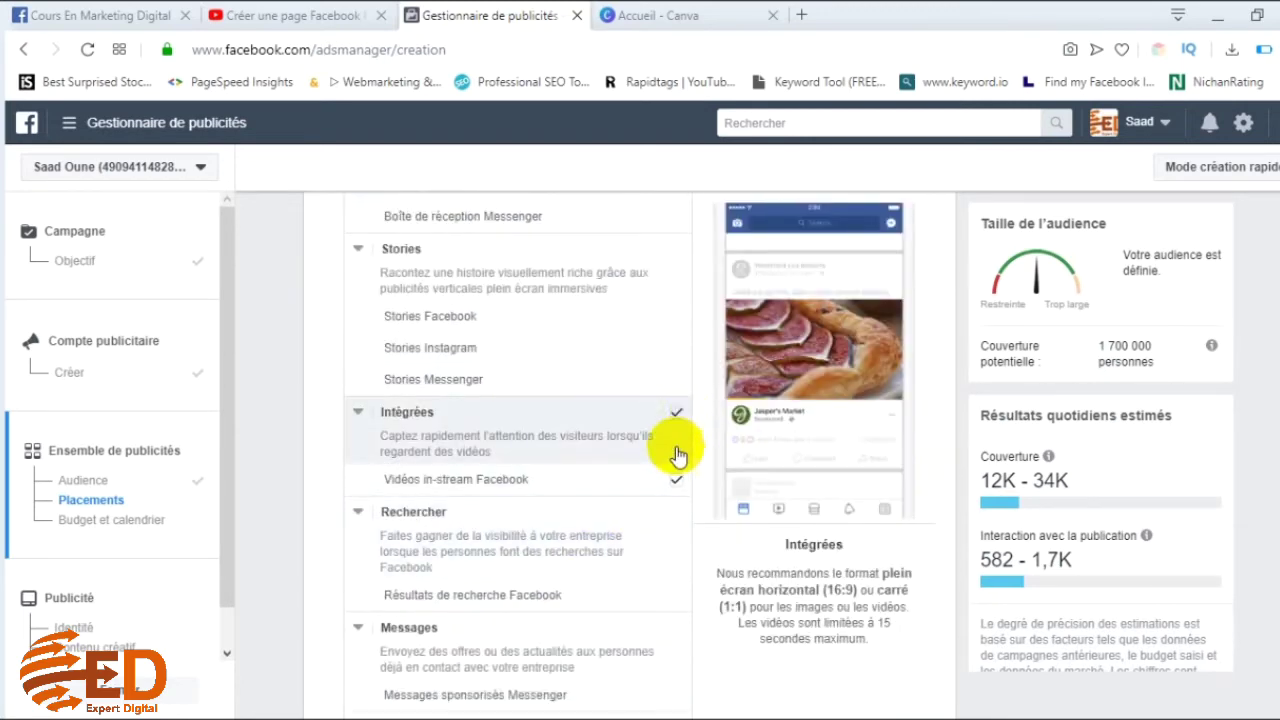
{"action": "left_click", "coordinate": [676, 413]}
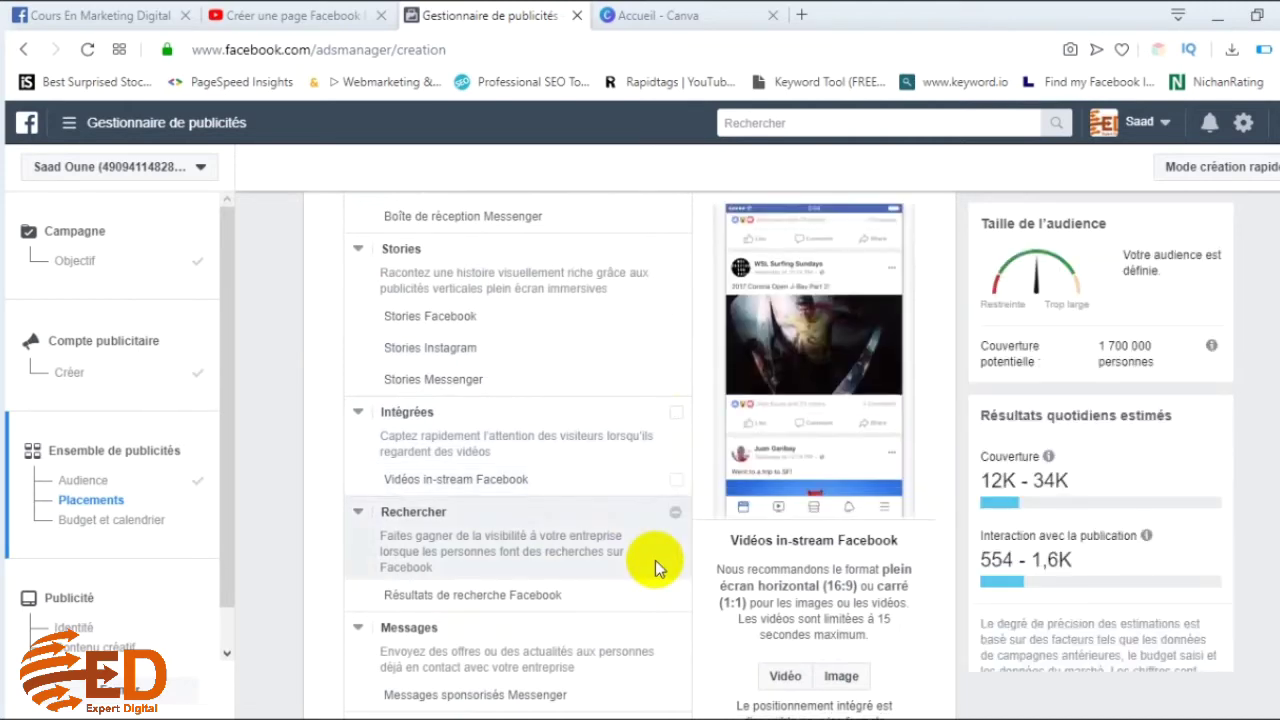
{"action": "scroll", "coordinate": [657, 563], "scroll_direction": "down", "scroll_amount": 4}
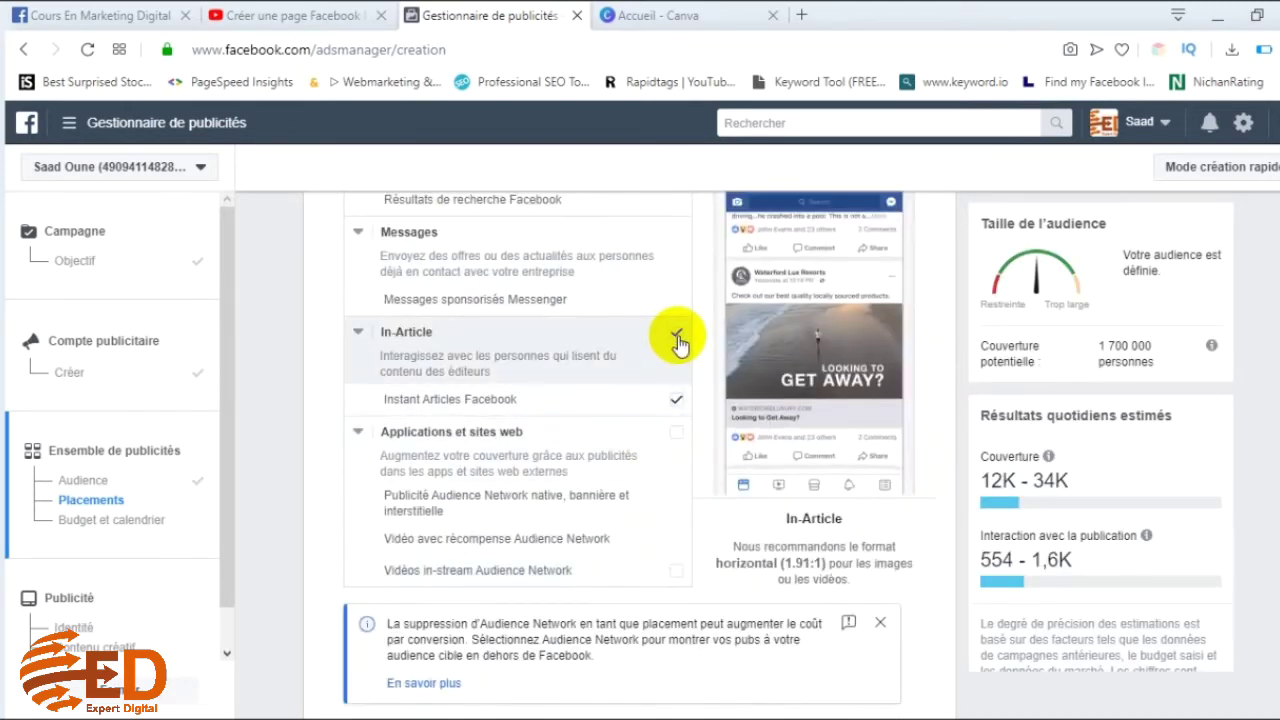
{"action": "left_click", "coordinate": [676, 402]}
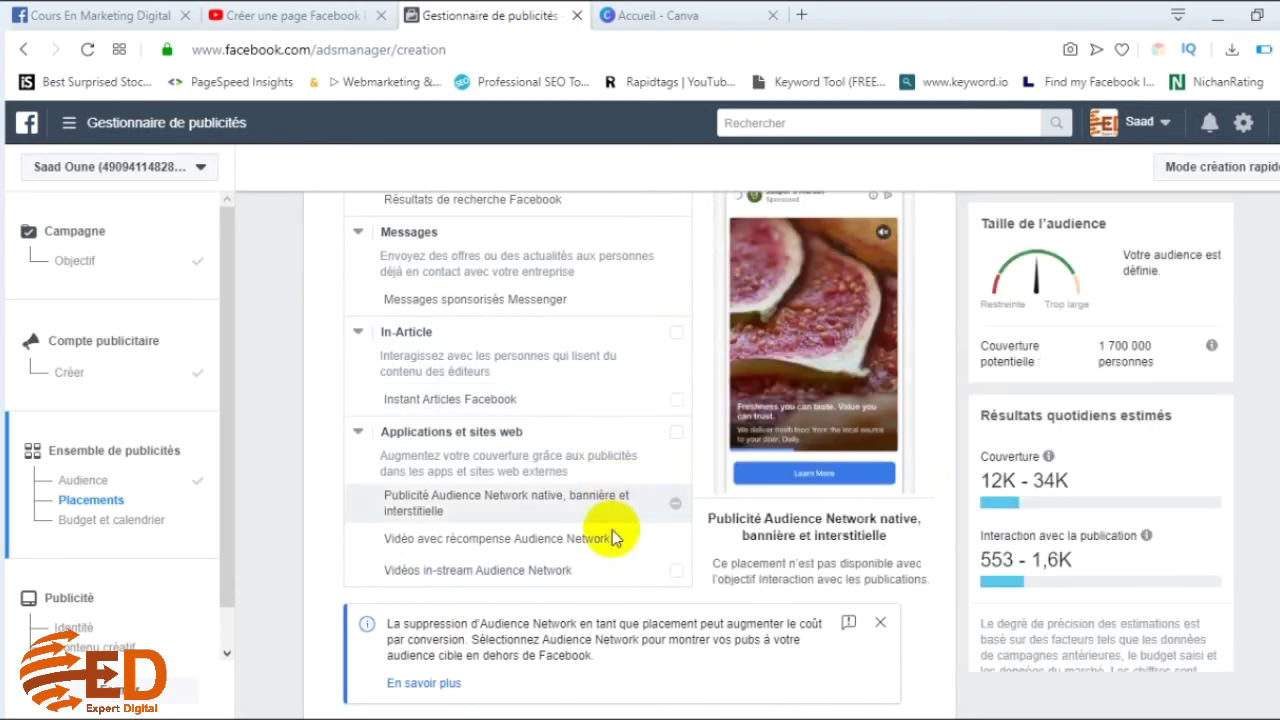
{"action": "scroll", "coordinate": [609, 529], "scroll_direction": "up", "scroll_amount": 6}
{"action": "scroll", "coordinate": [630, 500], "scroll_direction": "up", "scroll_amount": 2}
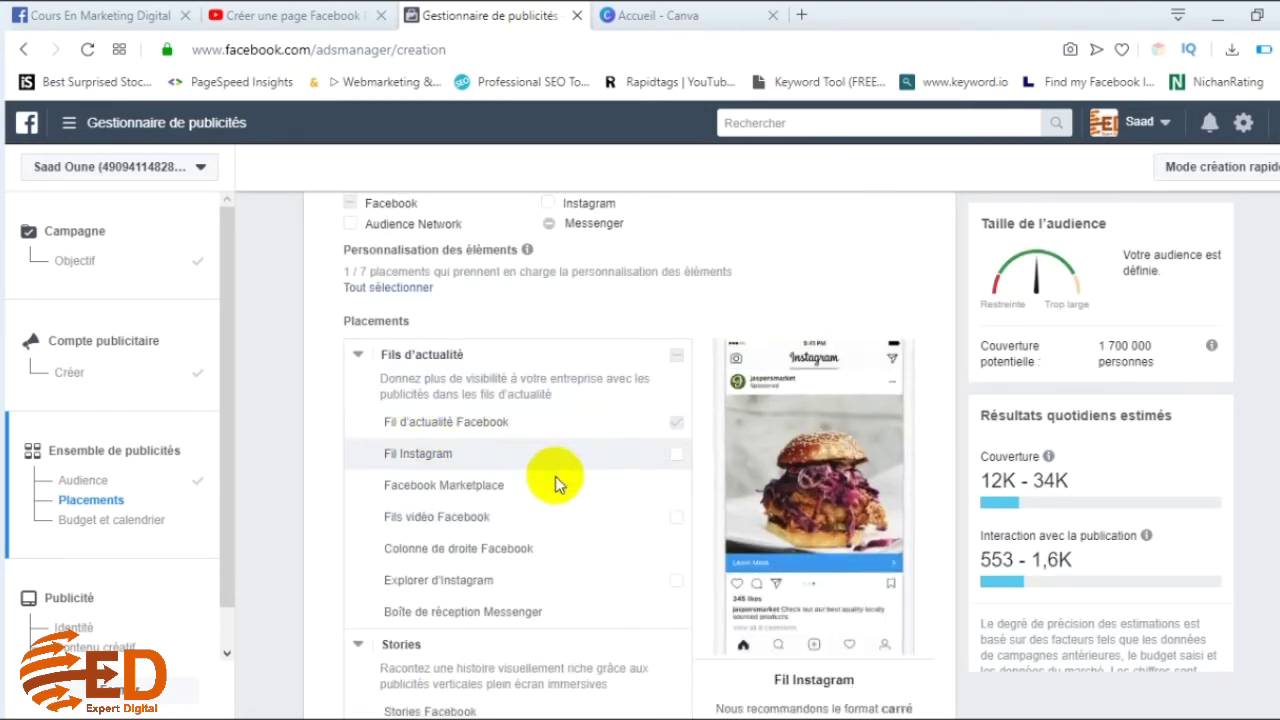
{"action": "scroll", "coordinate": [555, 478], "scroll_direction": "down", "scroll_amount": 4}
{"action": "scroll", "coordinate": [555, 476], "scroll_direction": "down", "scroll_amount": 8}
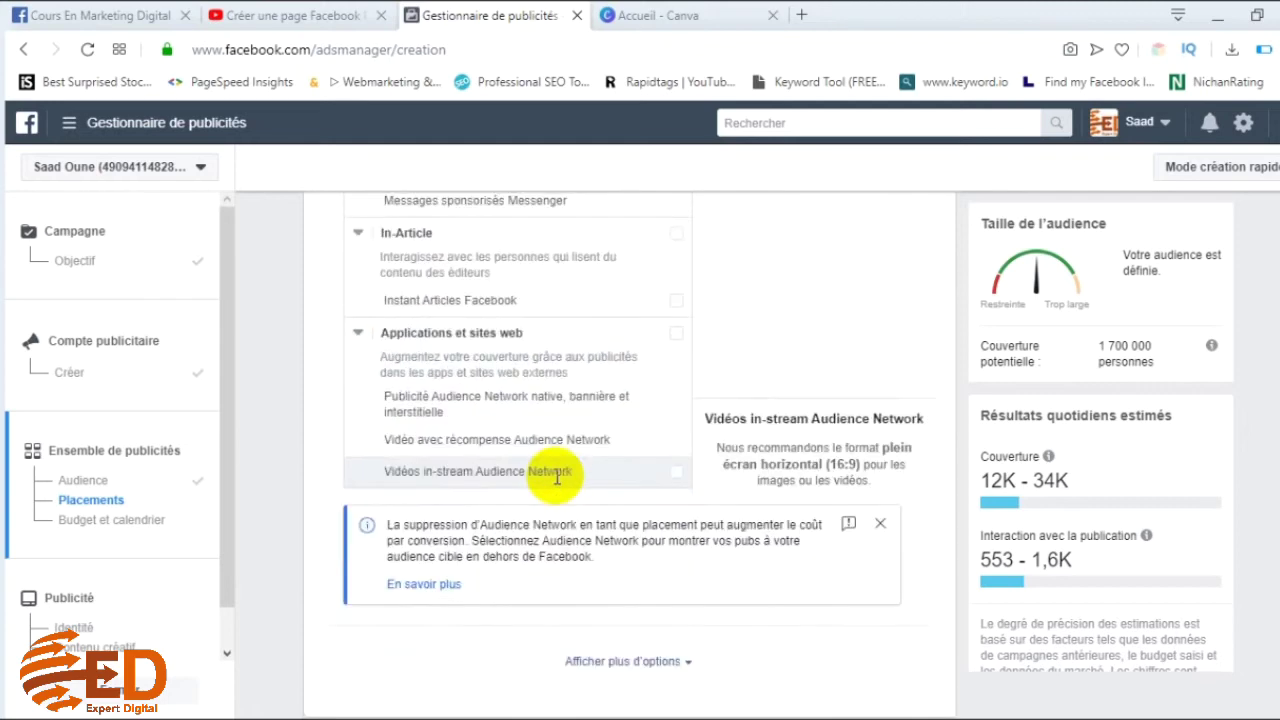
- Try Budget global as the ad set's budget type, and return it to Budget quotidien
{"action": "scroll", "coordinate": [555, 476], "scroll_direction": "down", "scroll_amount": 2}
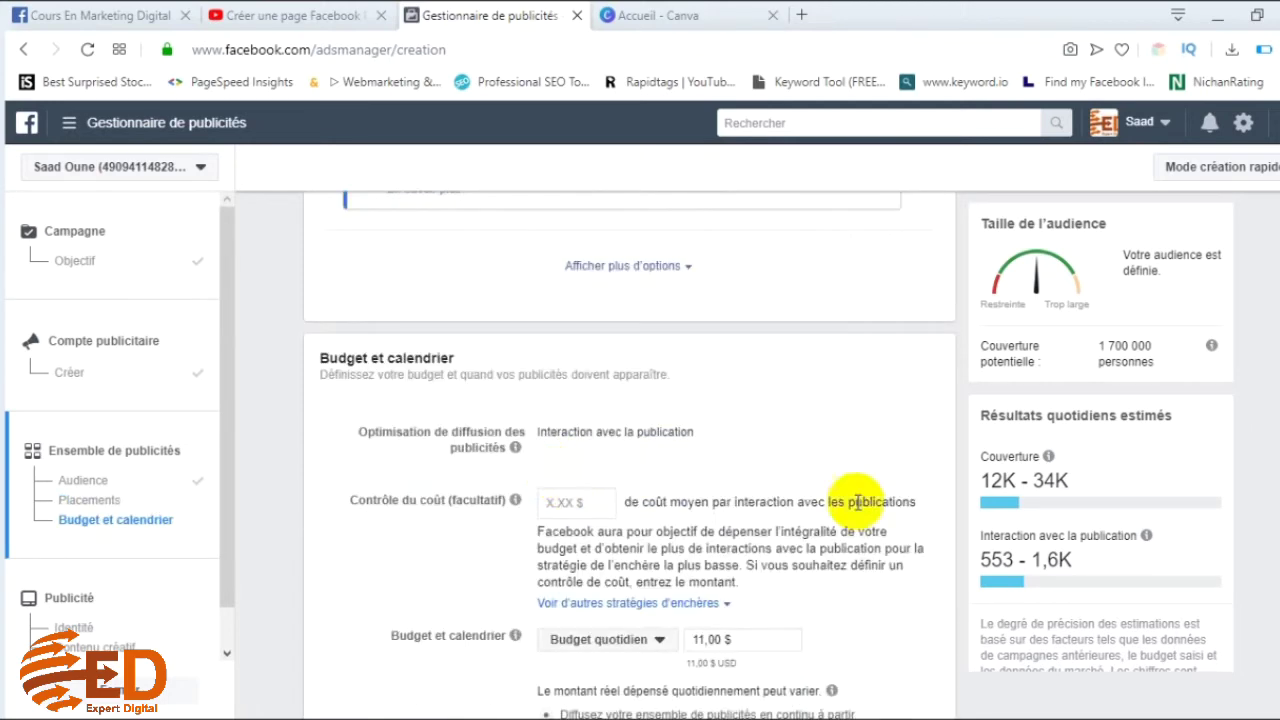
{"action": "left_click", "coordinate": [568, 502]}
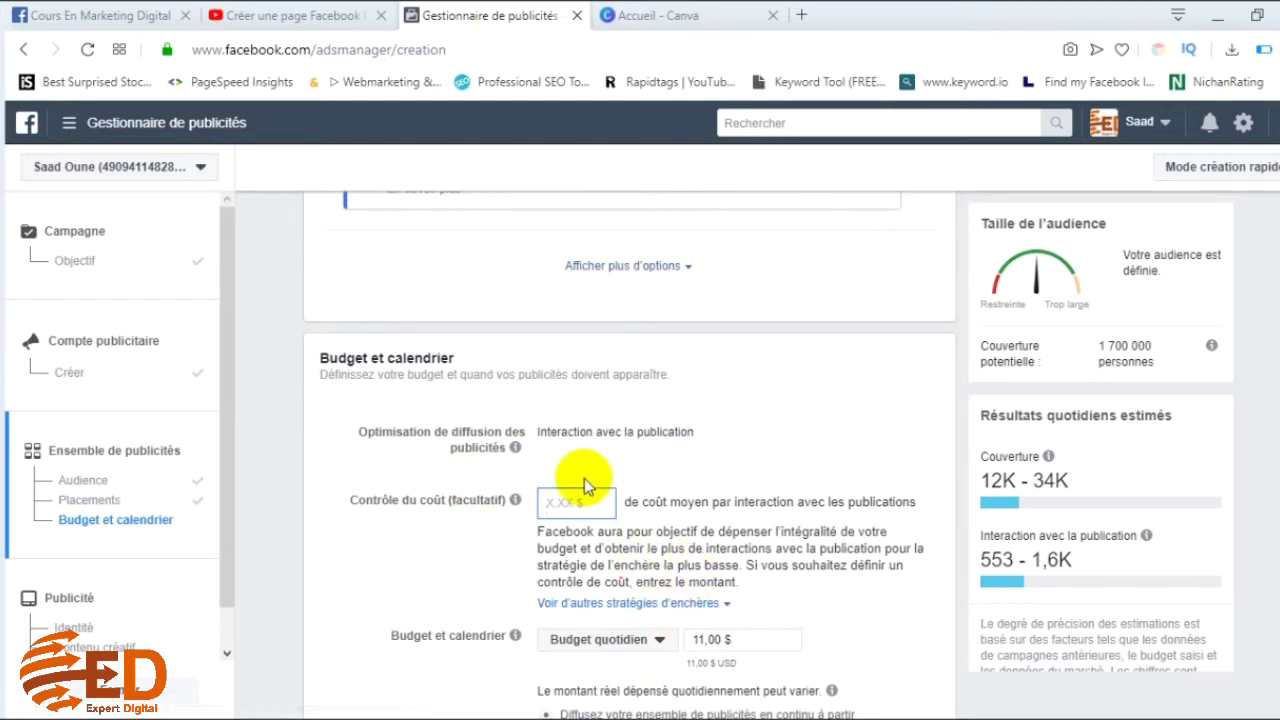
{"action": "scroll", "coordinate": [586, 594], "scroll_direction": "down", "scroll_amount": 2}
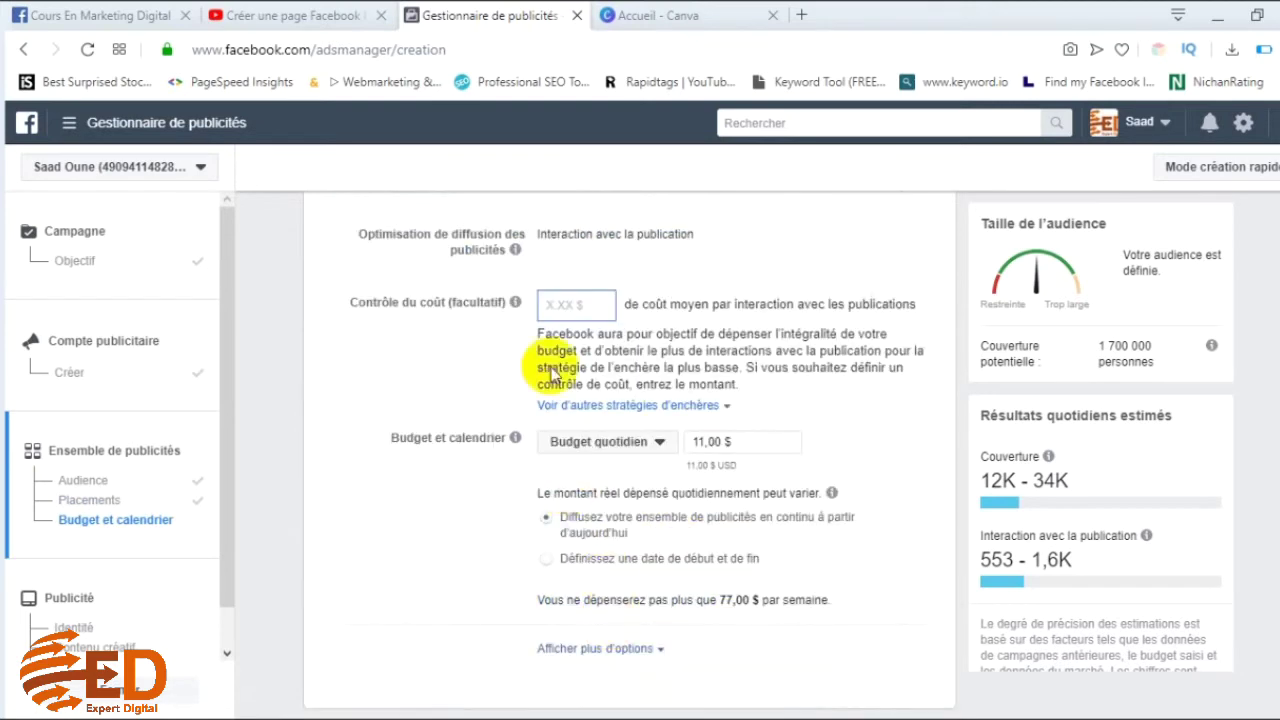
{"action": "left_click", "coordinate": [651, 446]}
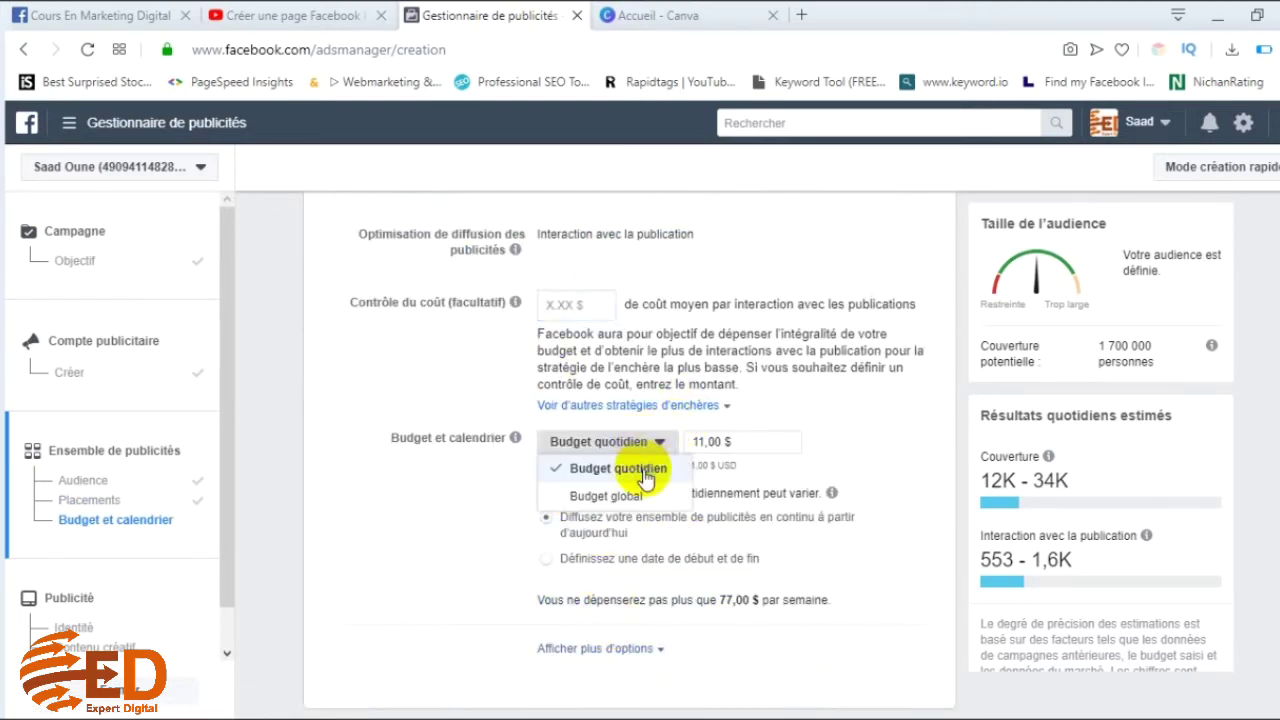
{"action": "left_click", "coordinate": [631, 497]}
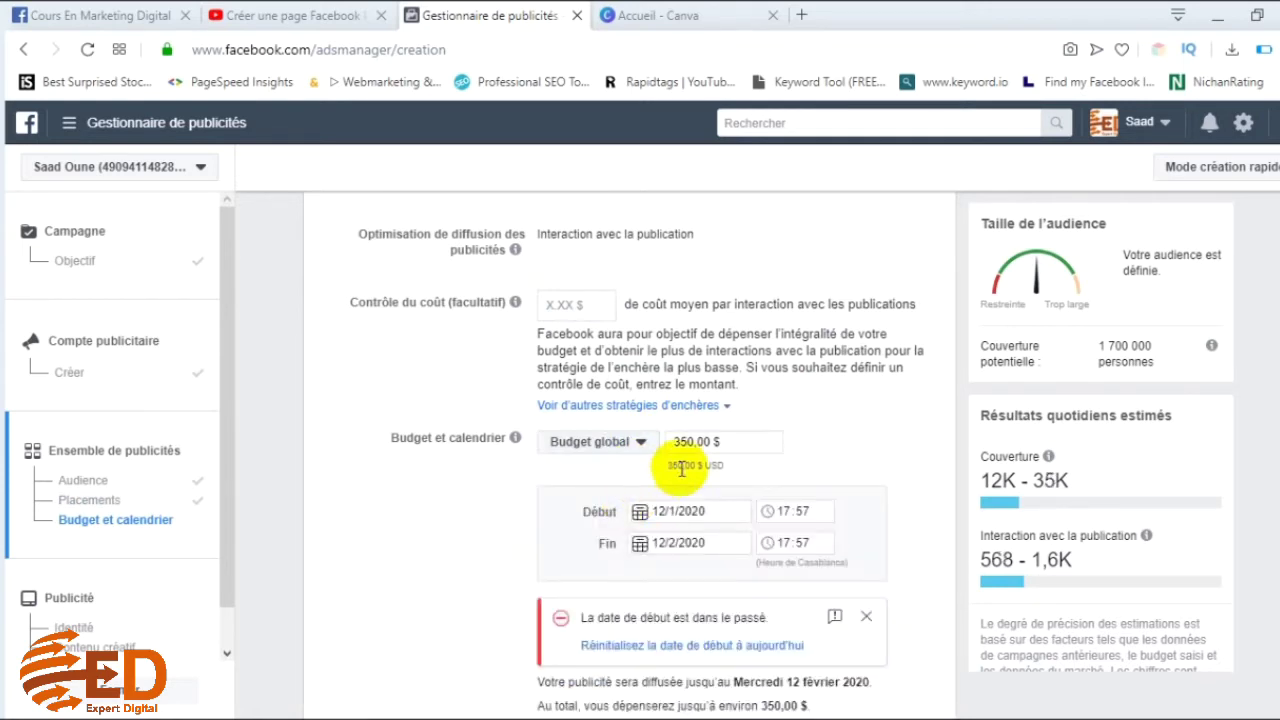
{"action": "left_click_drag", "start_coordinate": [692, 443], "coordinate": [667, 444]}
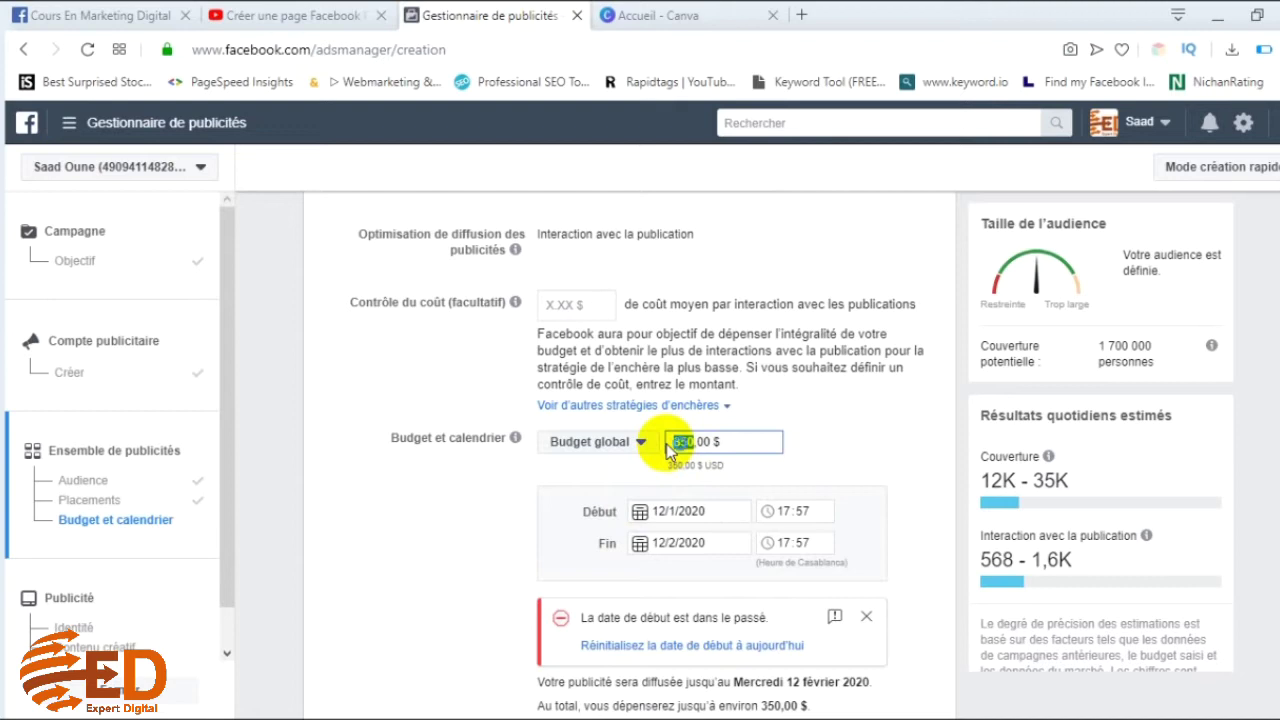
{"action": "left_click", "coordinate": [632, 441]}
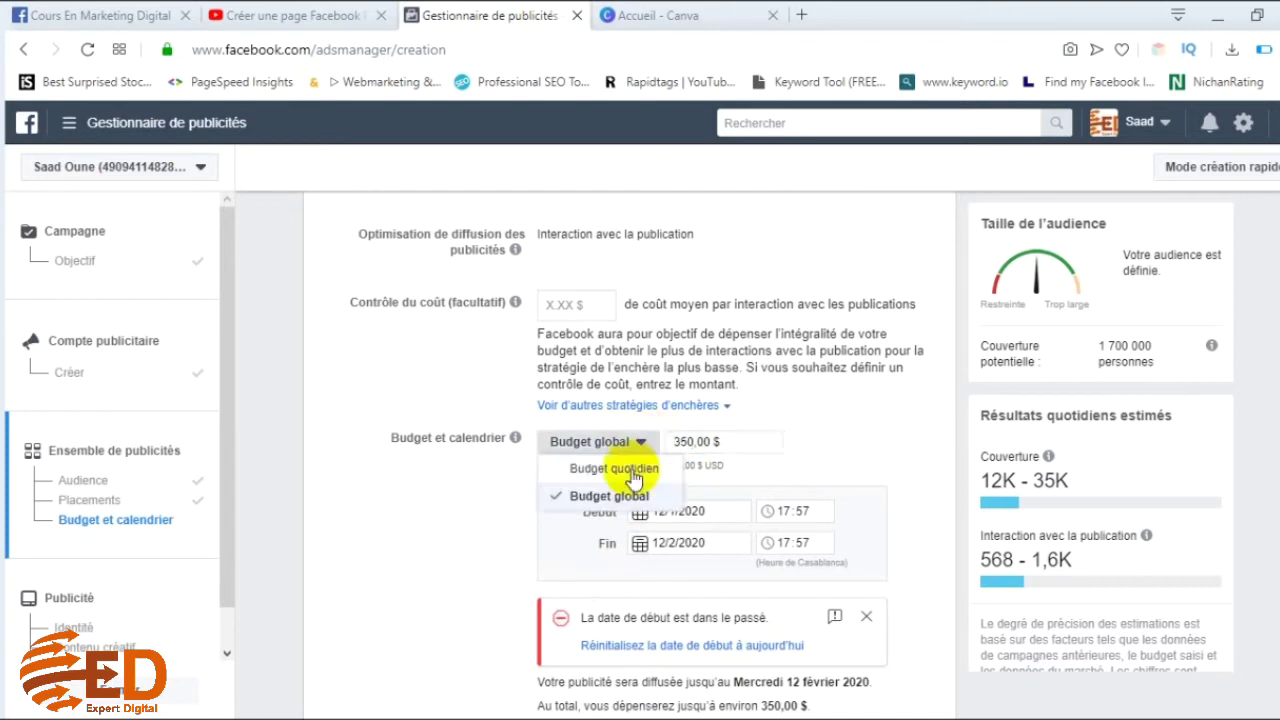
{"action": "left_click", "coordinate": [628, 470]}
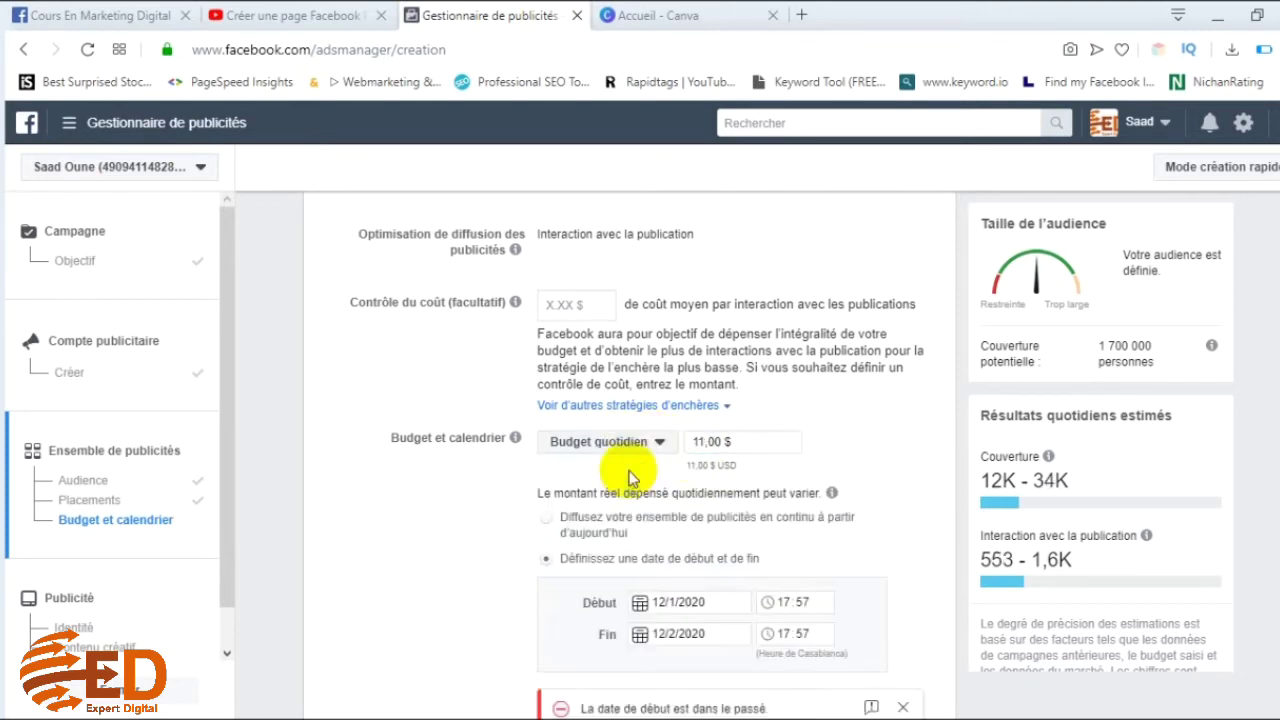
- Set the ad set's daily budget to 5 $
{"action": "left_click", "coordinate": [748, 441]}
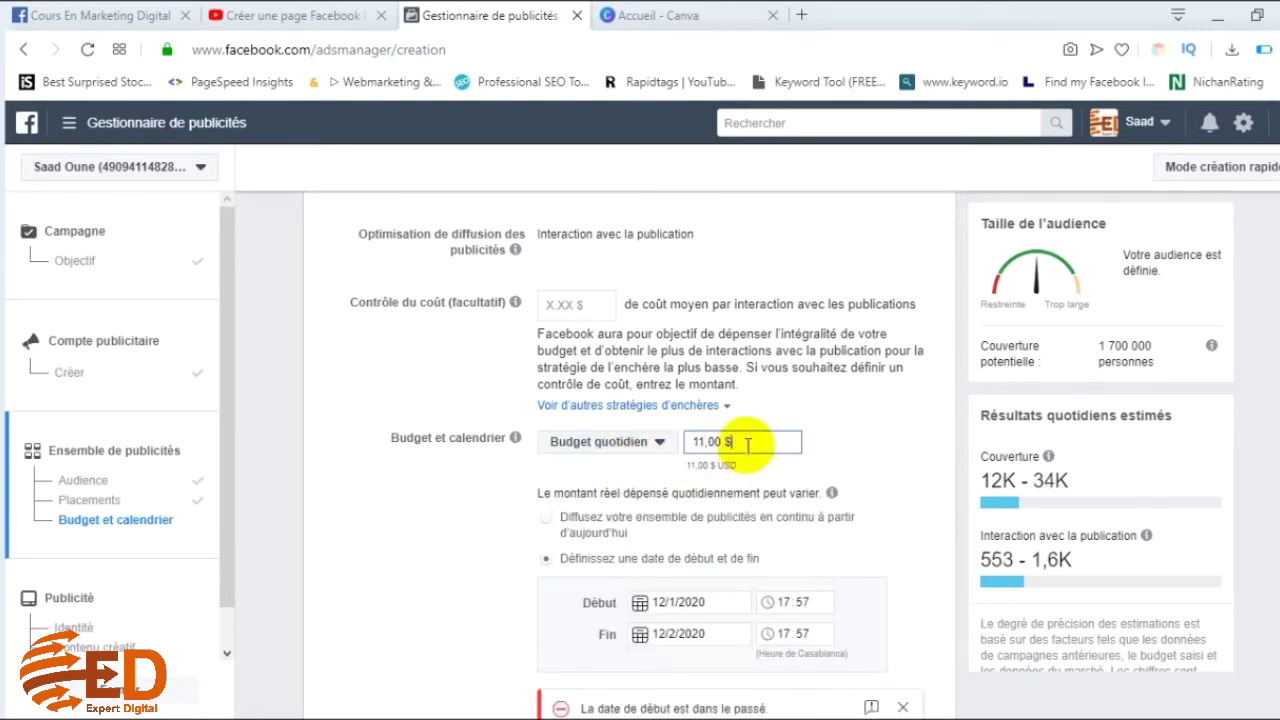
{"action": "left_click_drag", "start_coordinate": [750, 446], "coordinate": [686, 446]}
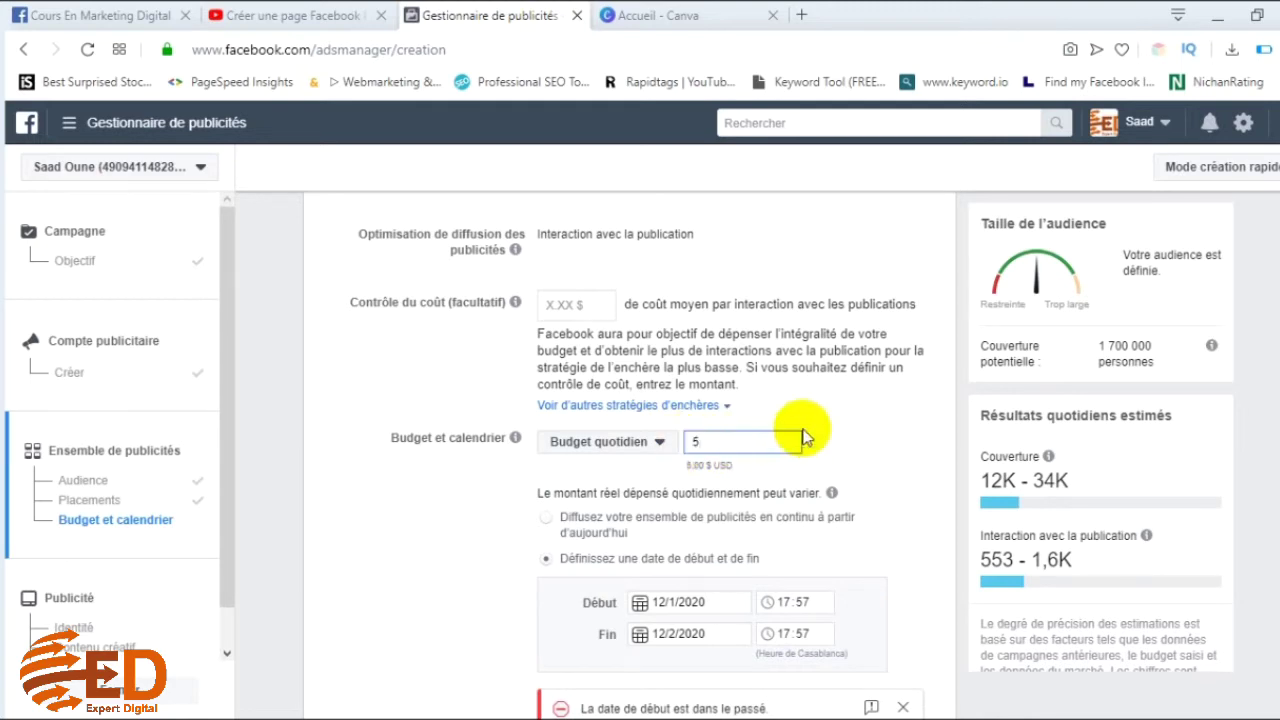
{"action": "left_click", "coordinate": [871, 438]}
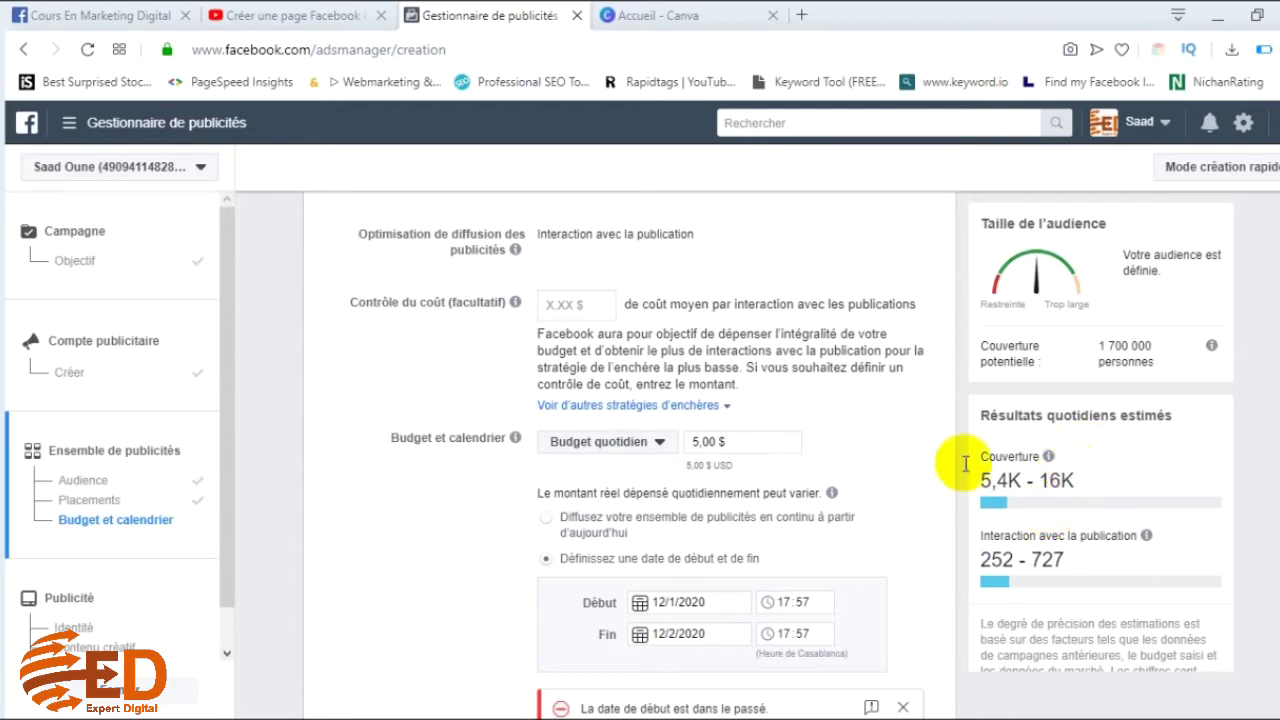
- Choose a schedule with defined start and end dates and set the start date to 13/1/2020
{"action": "scroll", "coordinate": [711, 579], "scroll_direction": "down", "scroll_amount": 2}
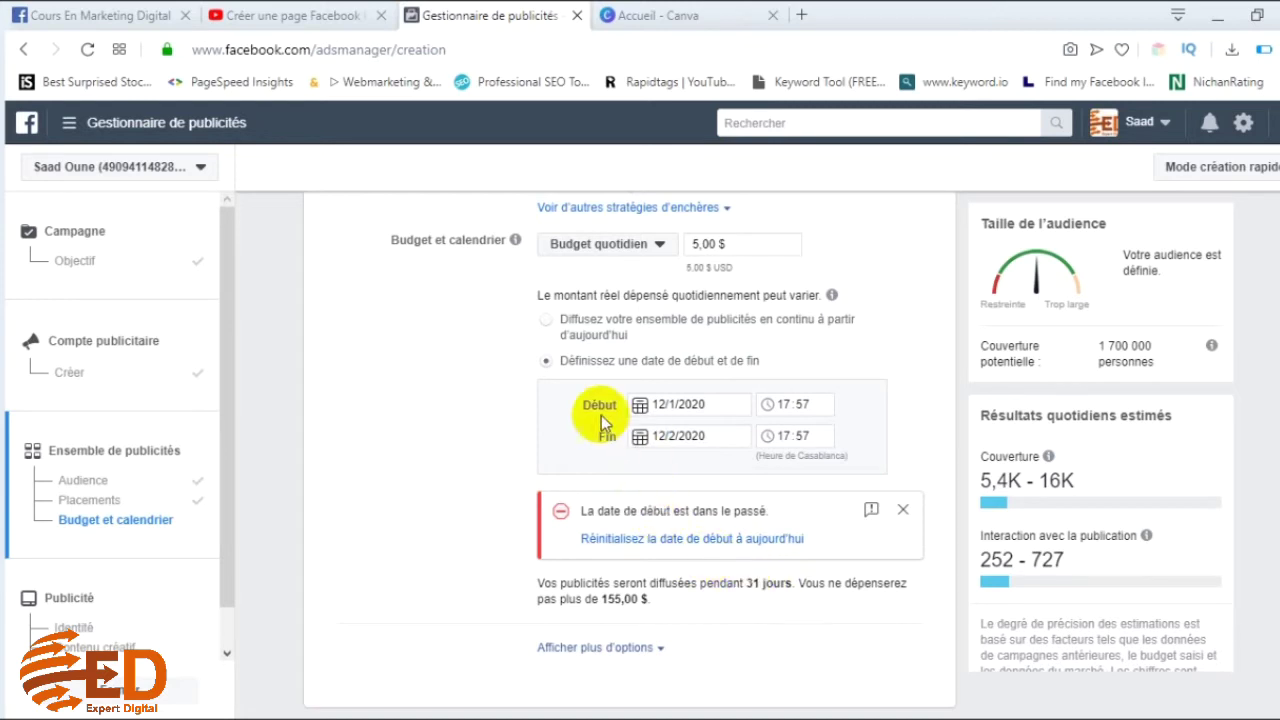
{"action": "left_click", "coordinate": [547, 320]}
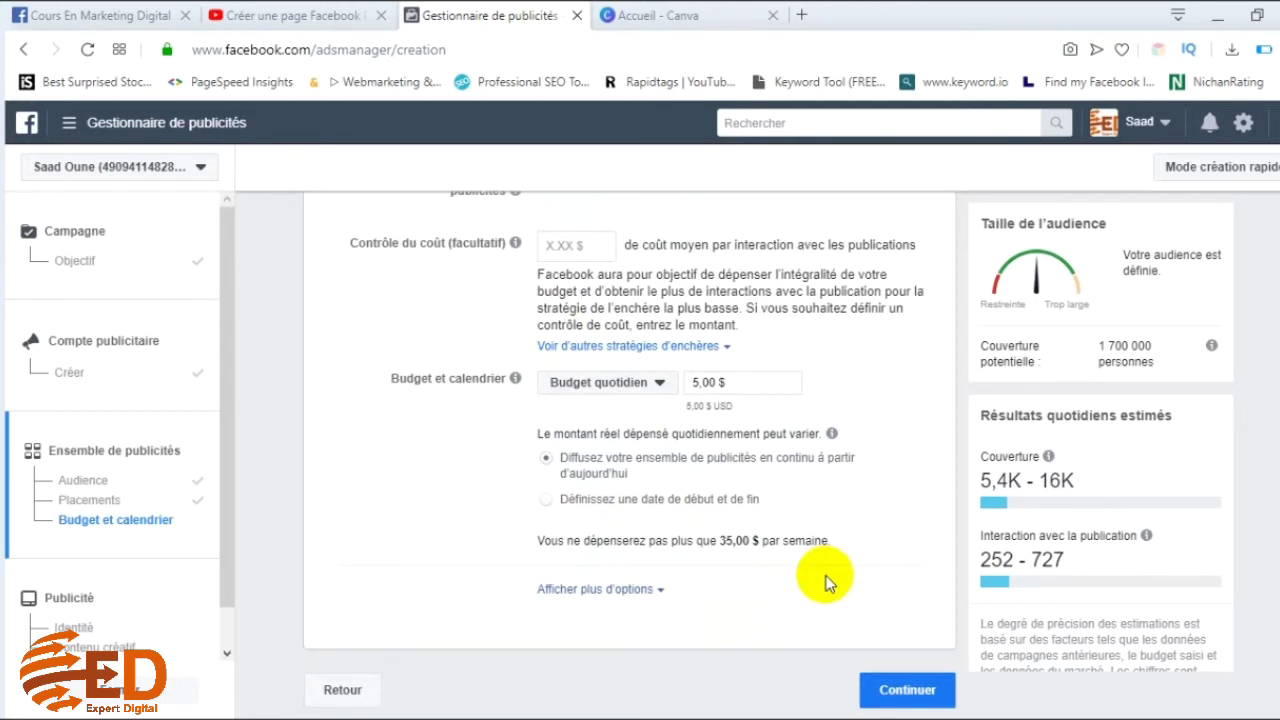
{"action": "left_click", "coordinate": [545, 499]}
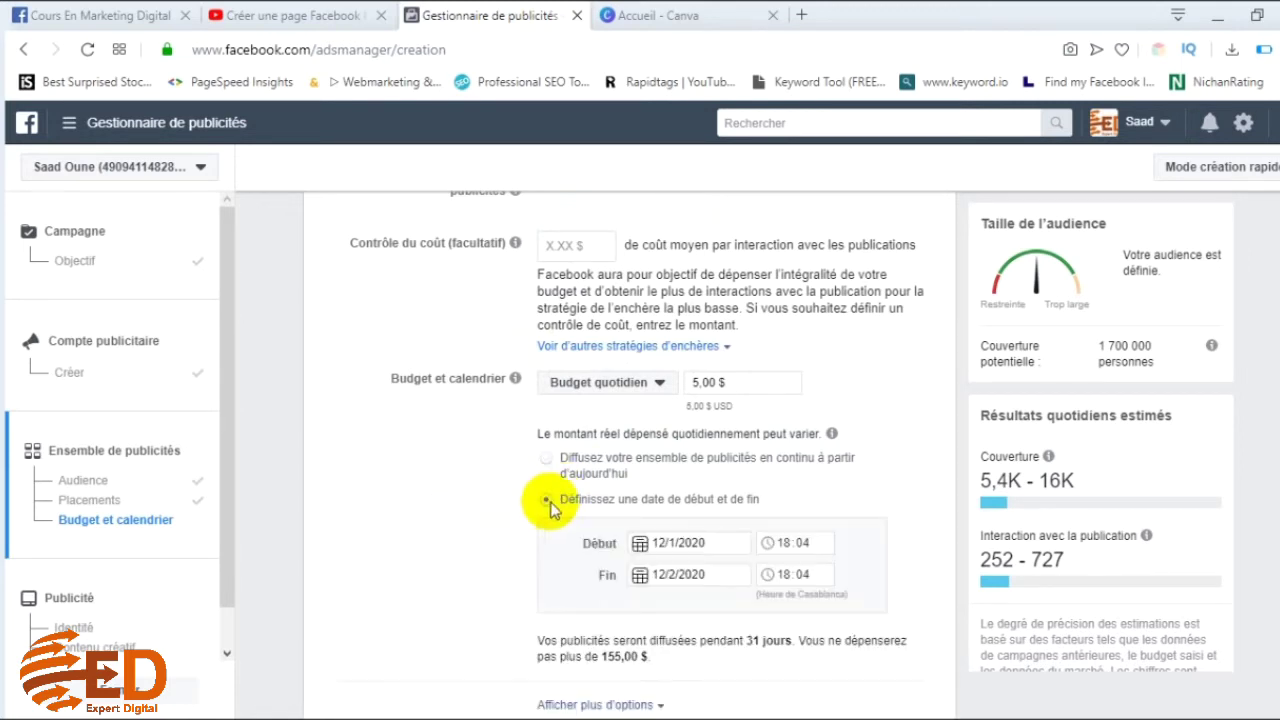
{"action": "left_click", "coordinate": [666, 546]}
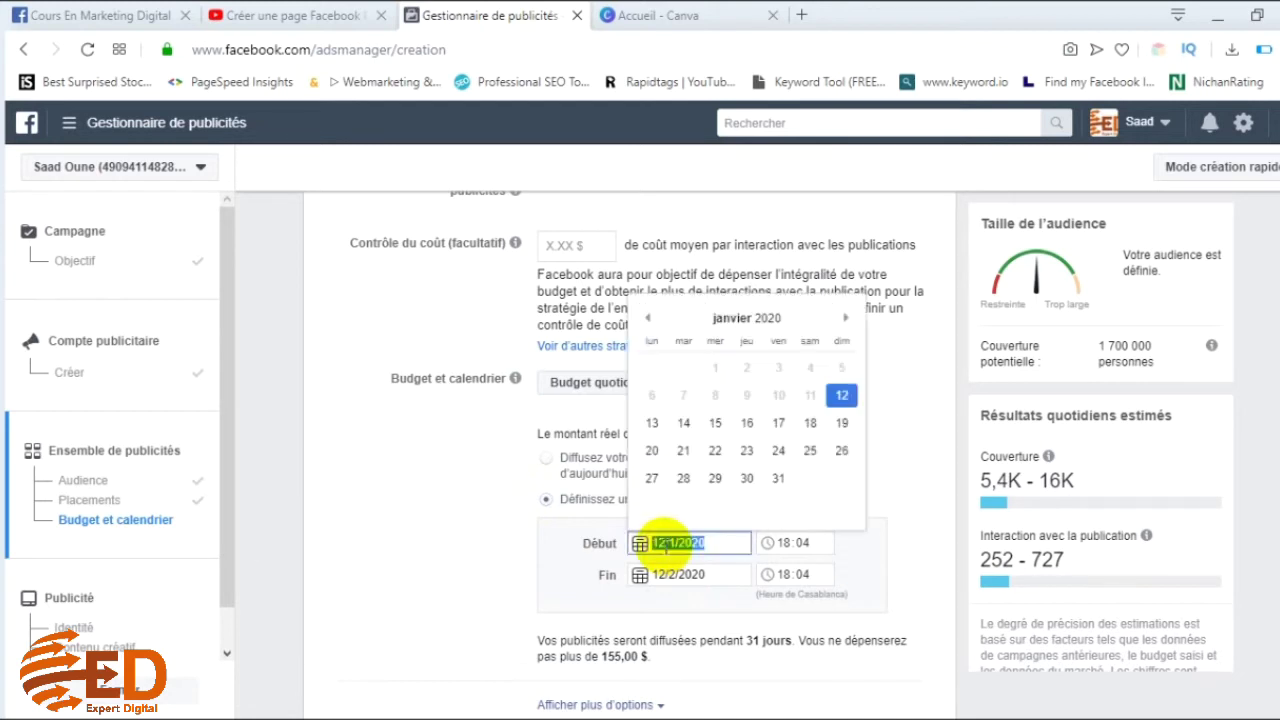
{"action": "left_click", "coordinate": [651, 424]}
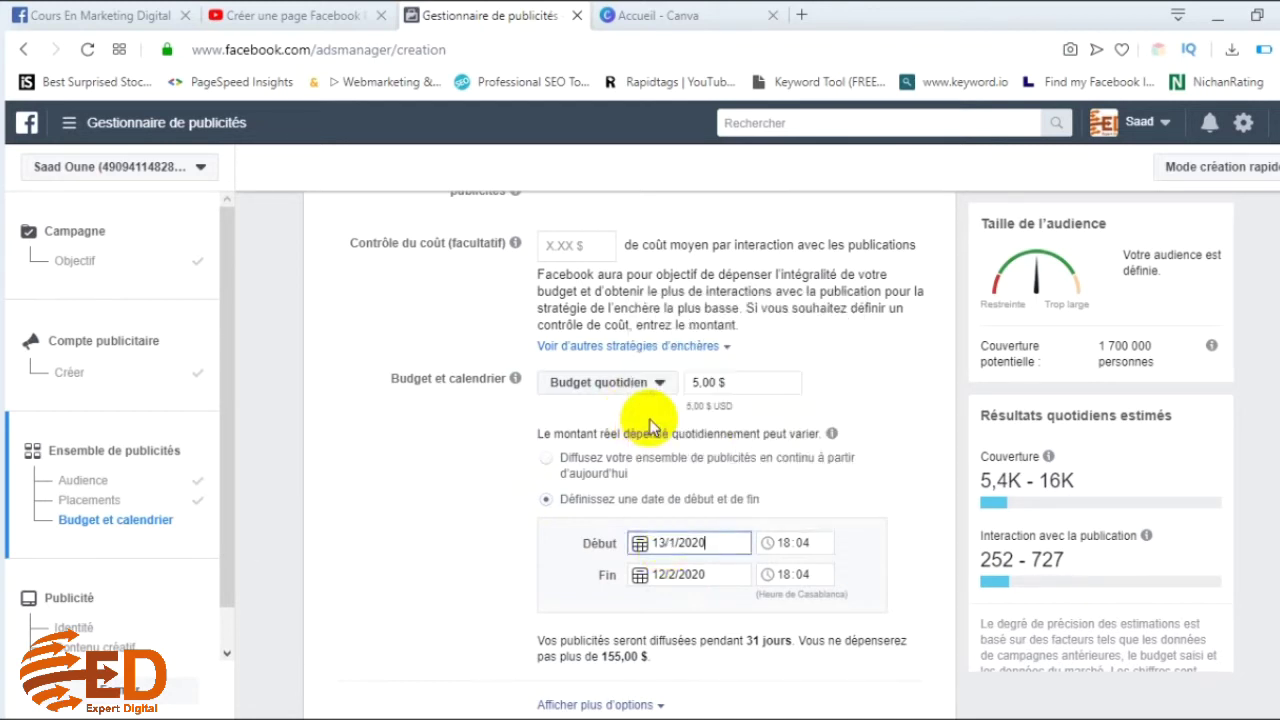
- Set the end date of the ad set's schedule to 15/1/2020
{"action": "left_click", "coordinate": [670, 574]}
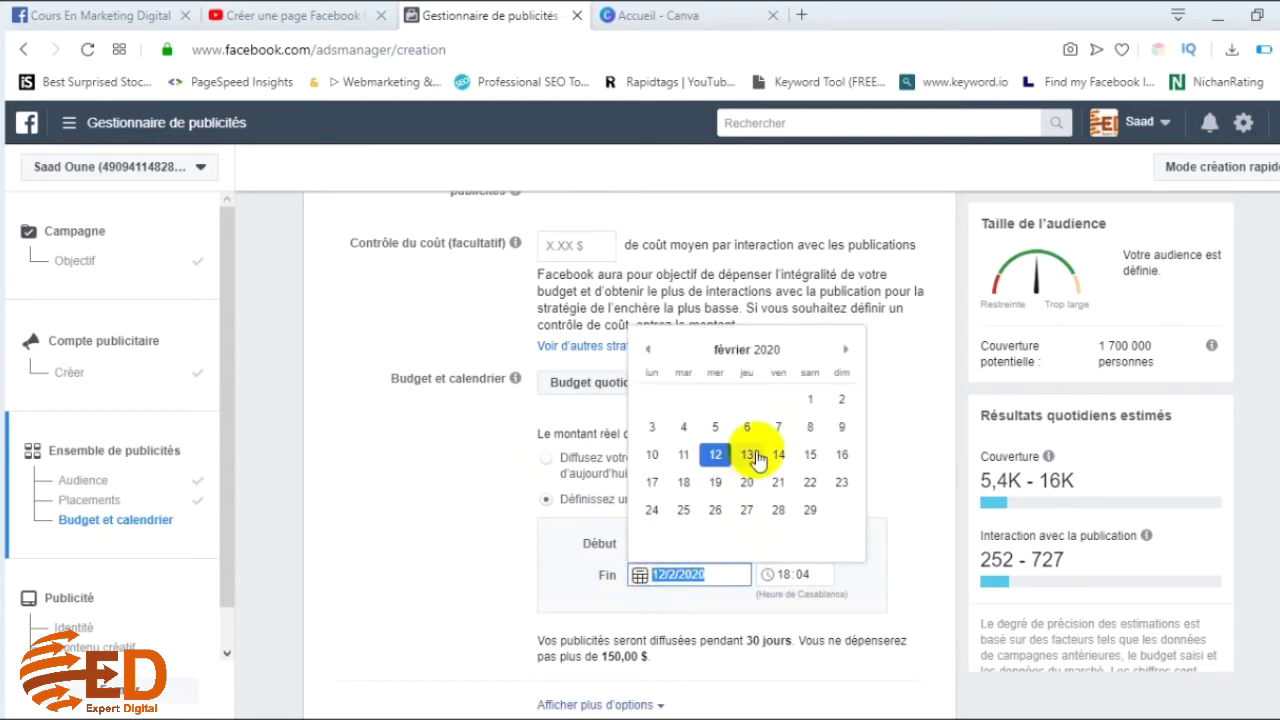
{"action": "left_click", "coordinate": [812, 455]}
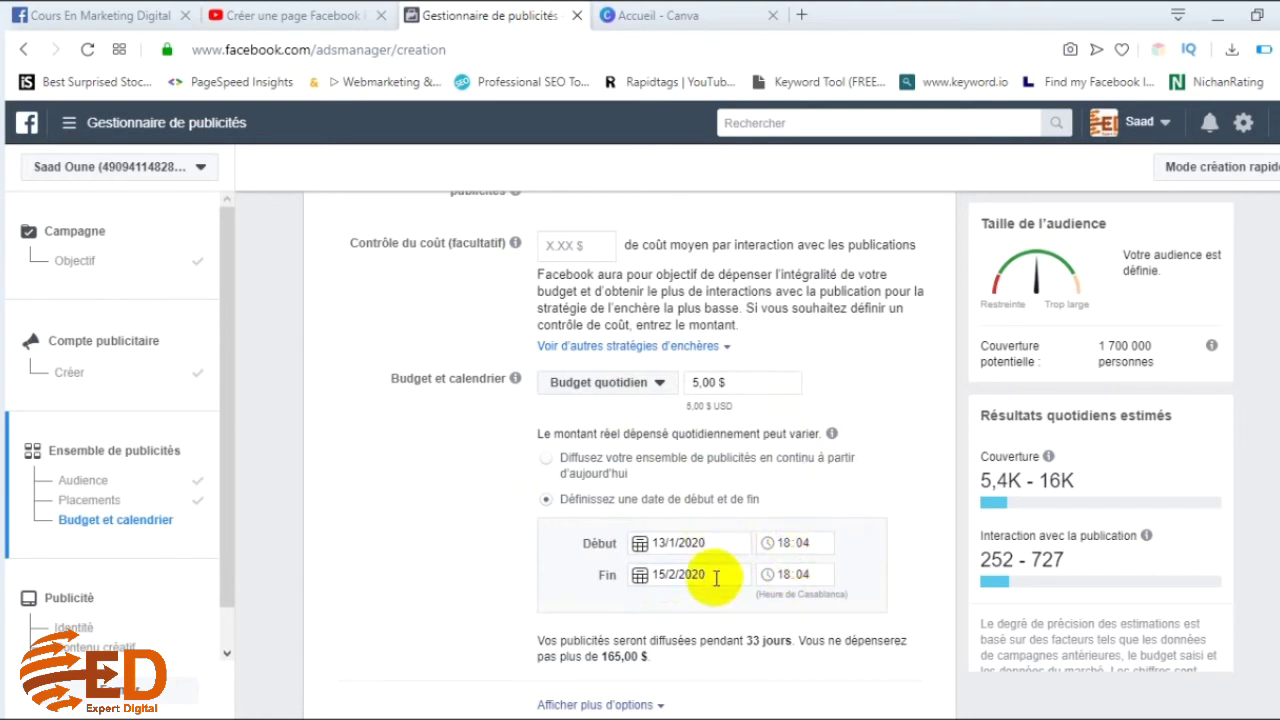
{"action": "scroll", "coordinate": [716, 578], "scroll_direction": "down", "scroll_amount": 1}
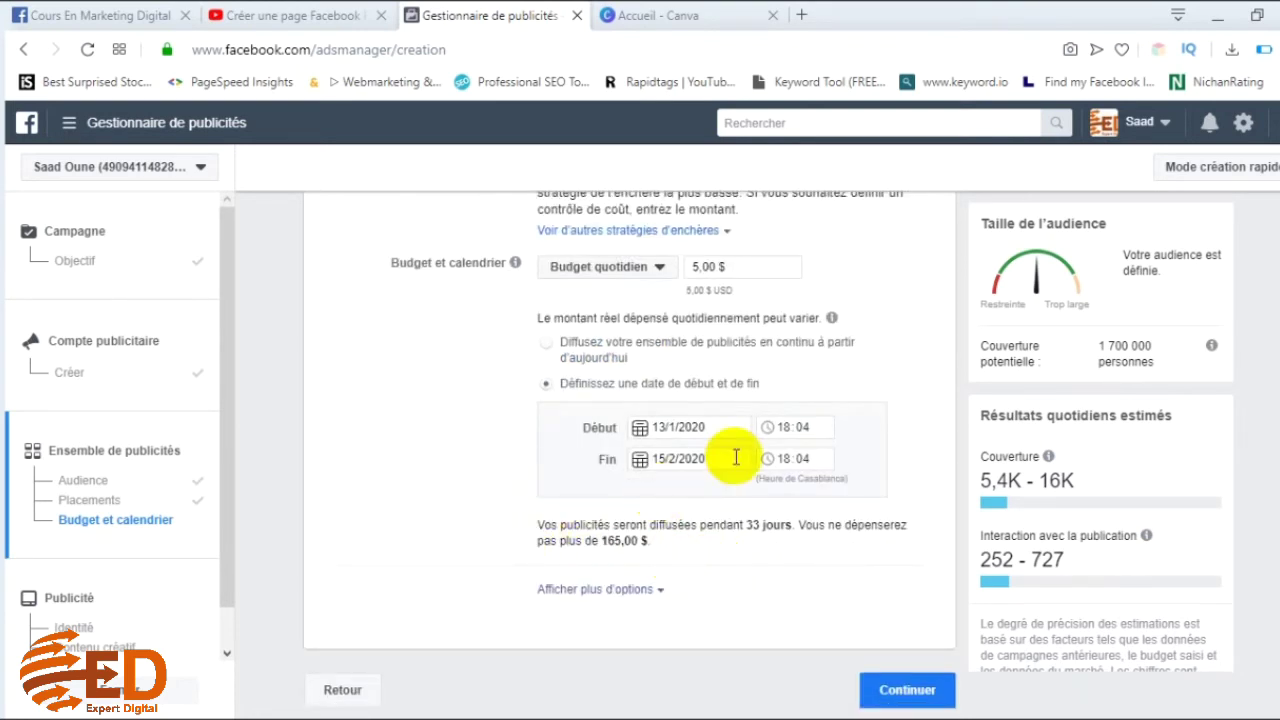
{"action": "left_click", "coordinate": [677, 460]}
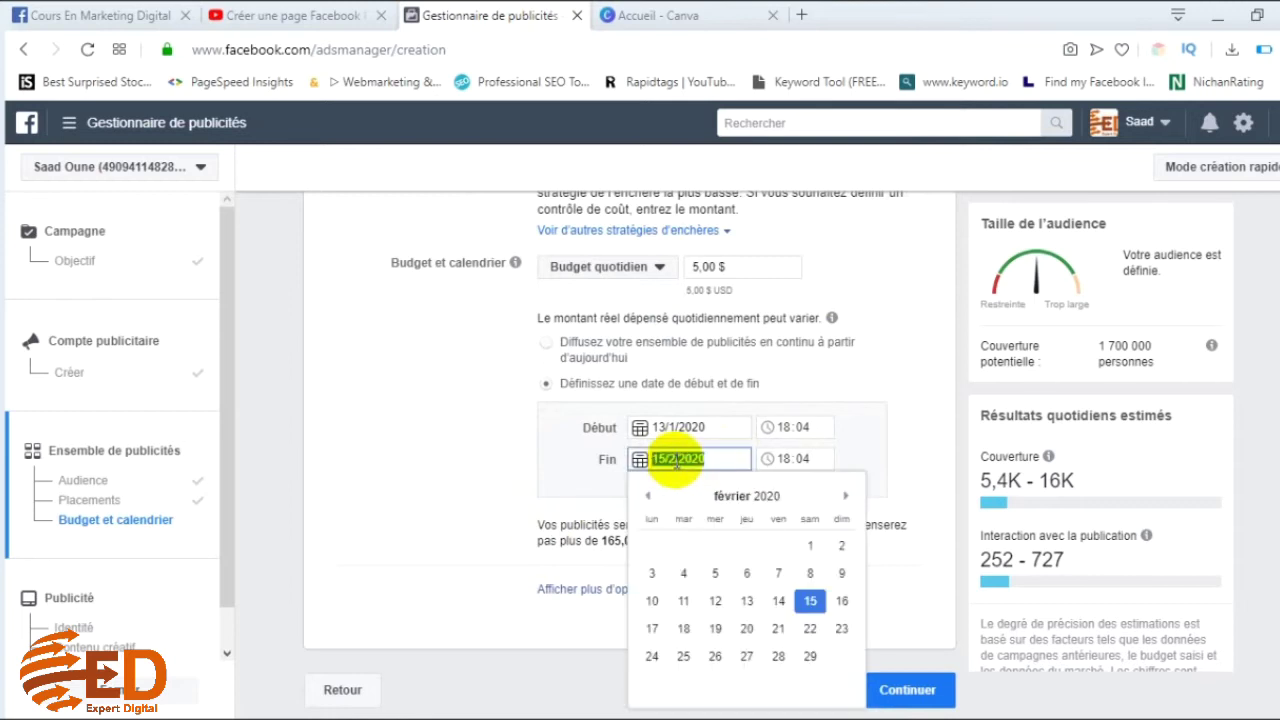
{"action": "left_click", "coordinate": [648, 500]}
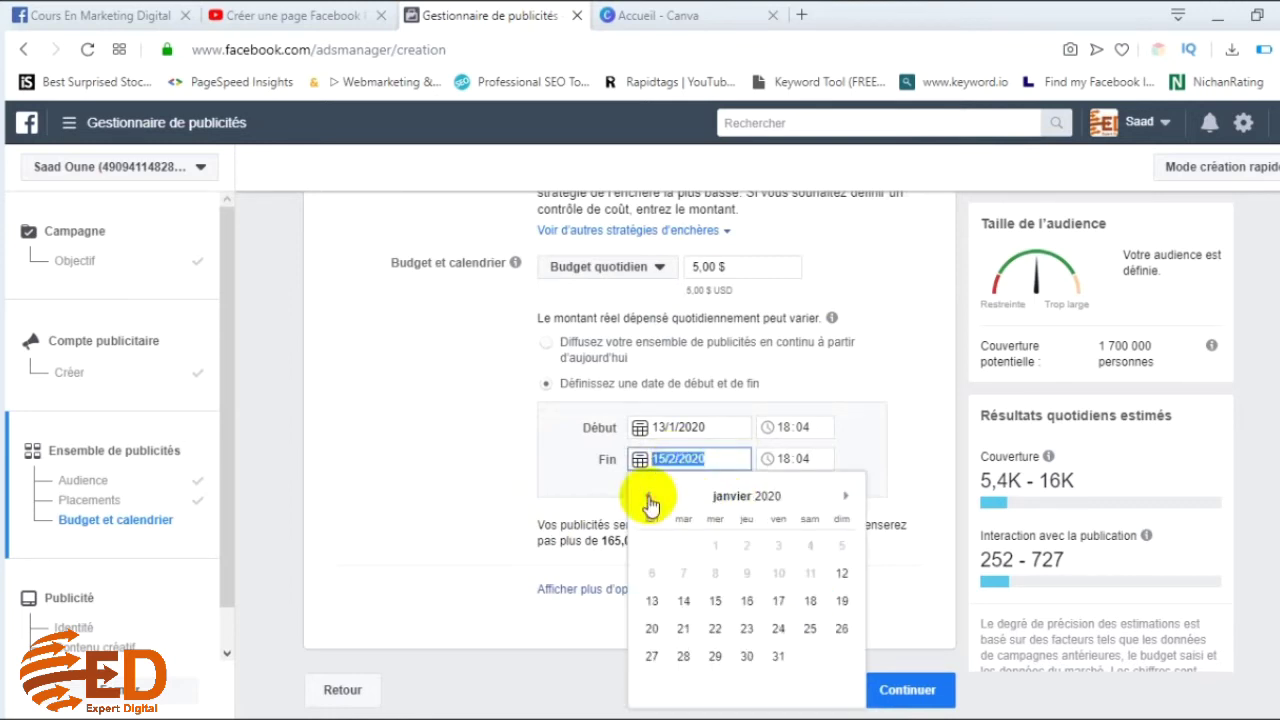
{"action": "left_click", "coordinate": [717, 601]}
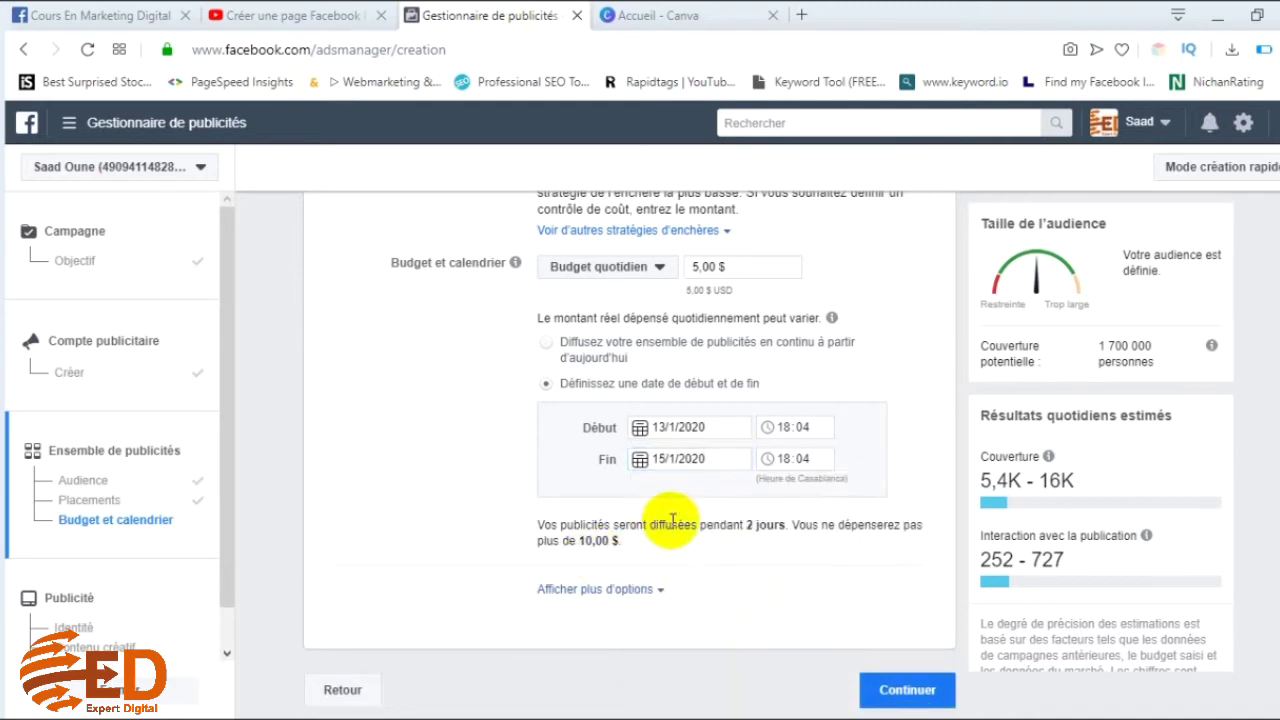
- Change the end date of the ad set's schedule to 16/1/2020
{"action": "left_click", "coordinate": [705, 462]}
{"action": "left_click", "coordinate": [747, 602]}
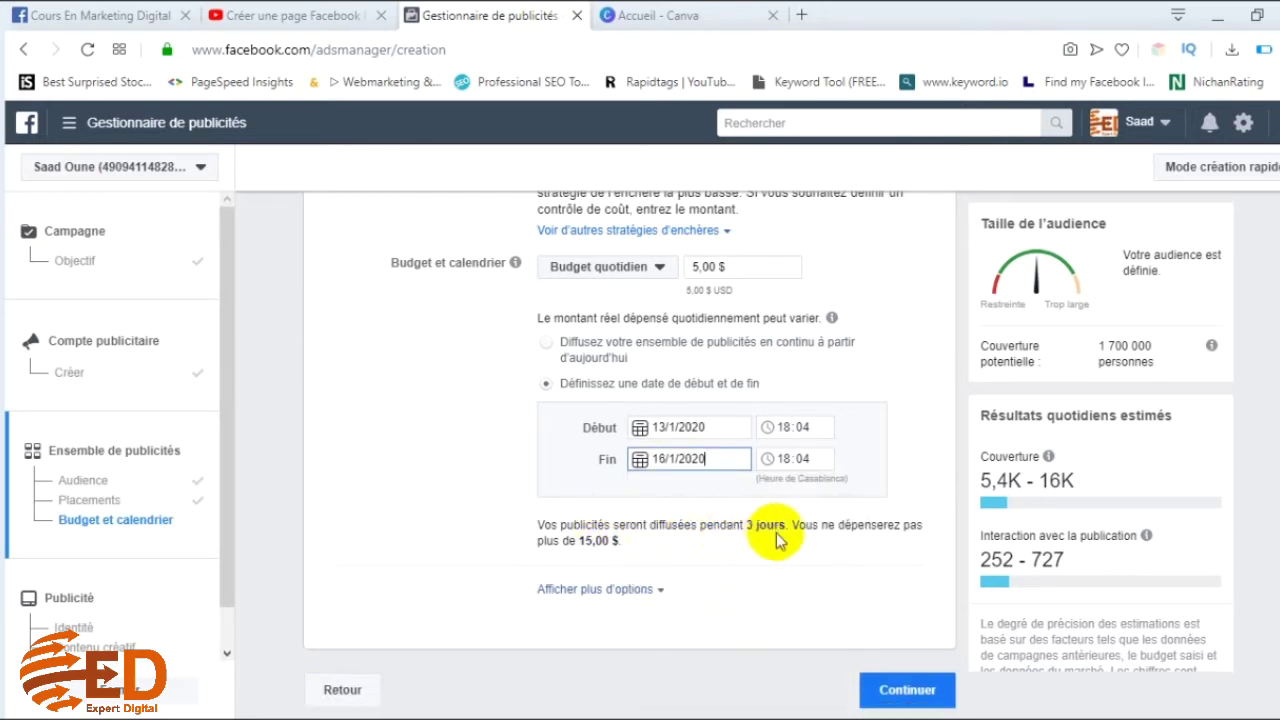
{"action": "left_click", "coordinate": [553, 530]}
{"action": "left_click_drag", "start_coordinate": [553, 530], "coordinate": [649, 543]}
{"action": "left_click", "coordinate": [686, 572]}
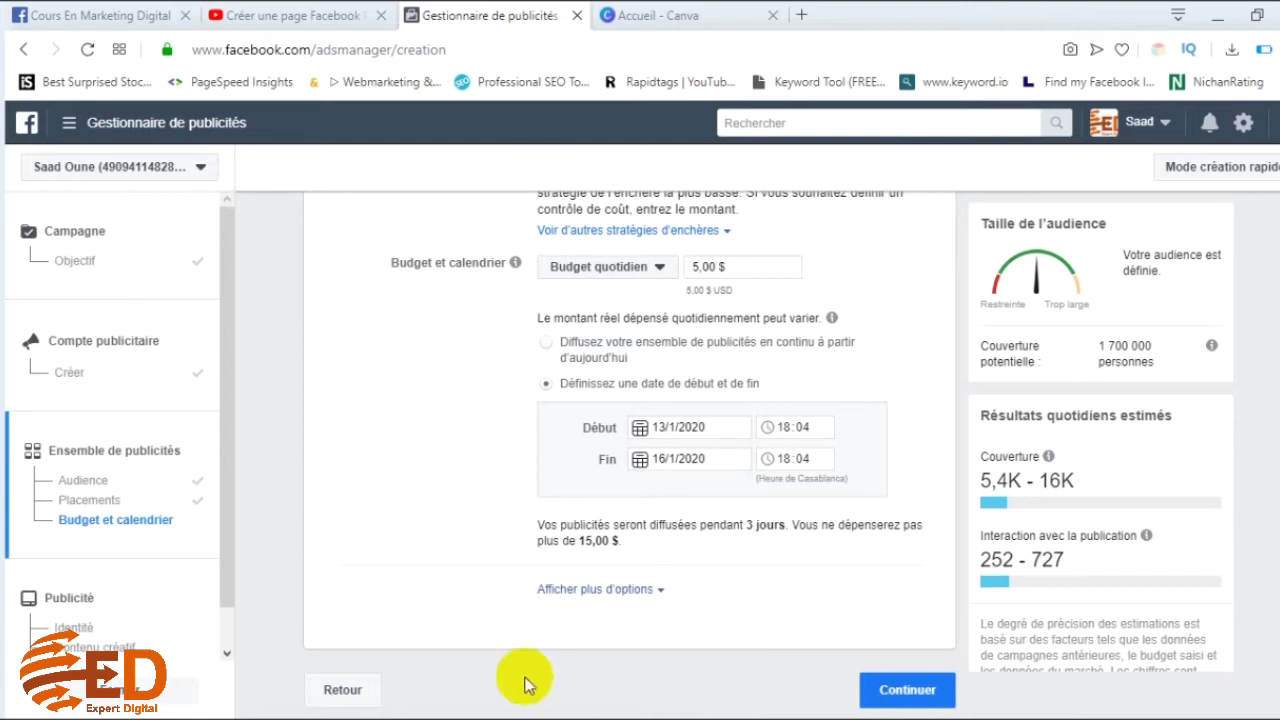
- Continue to the ad settings and choose Cats lovers as the Facebook Page that represents the business
{"action": "left_click", "coordinate": [905, 690]}
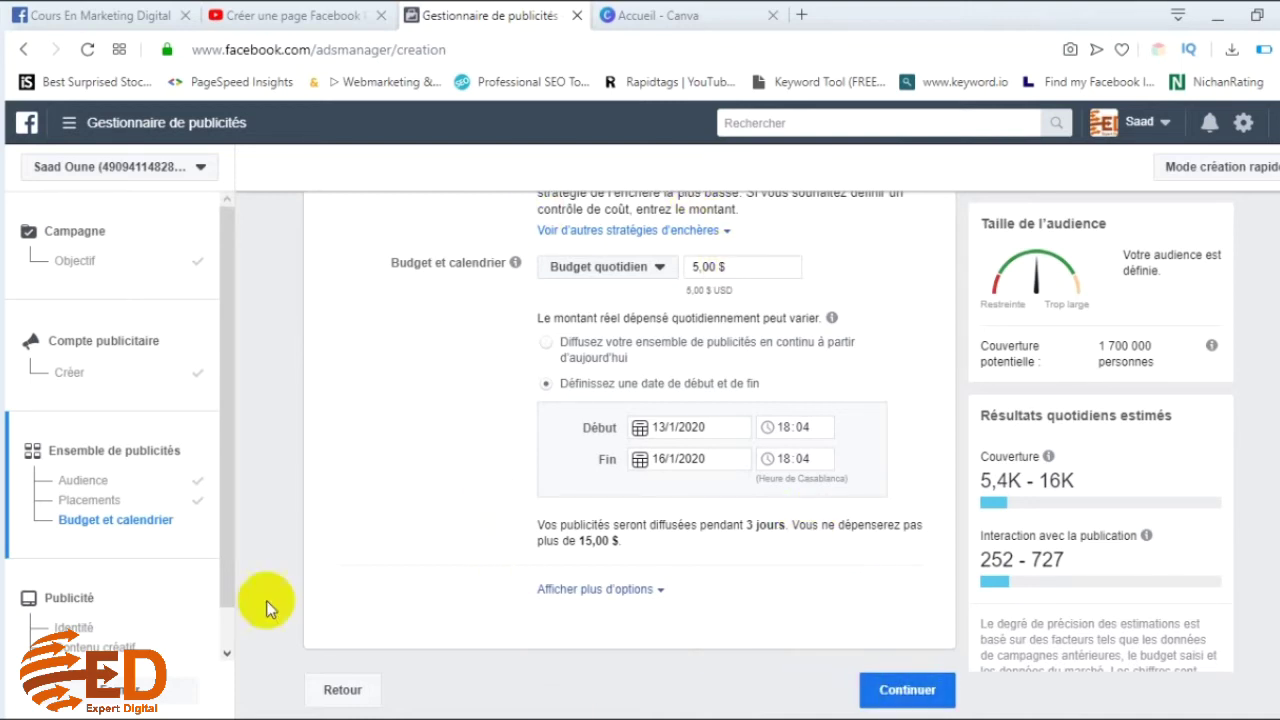
{"action": "left_click", "coordinate": [893, 700]}
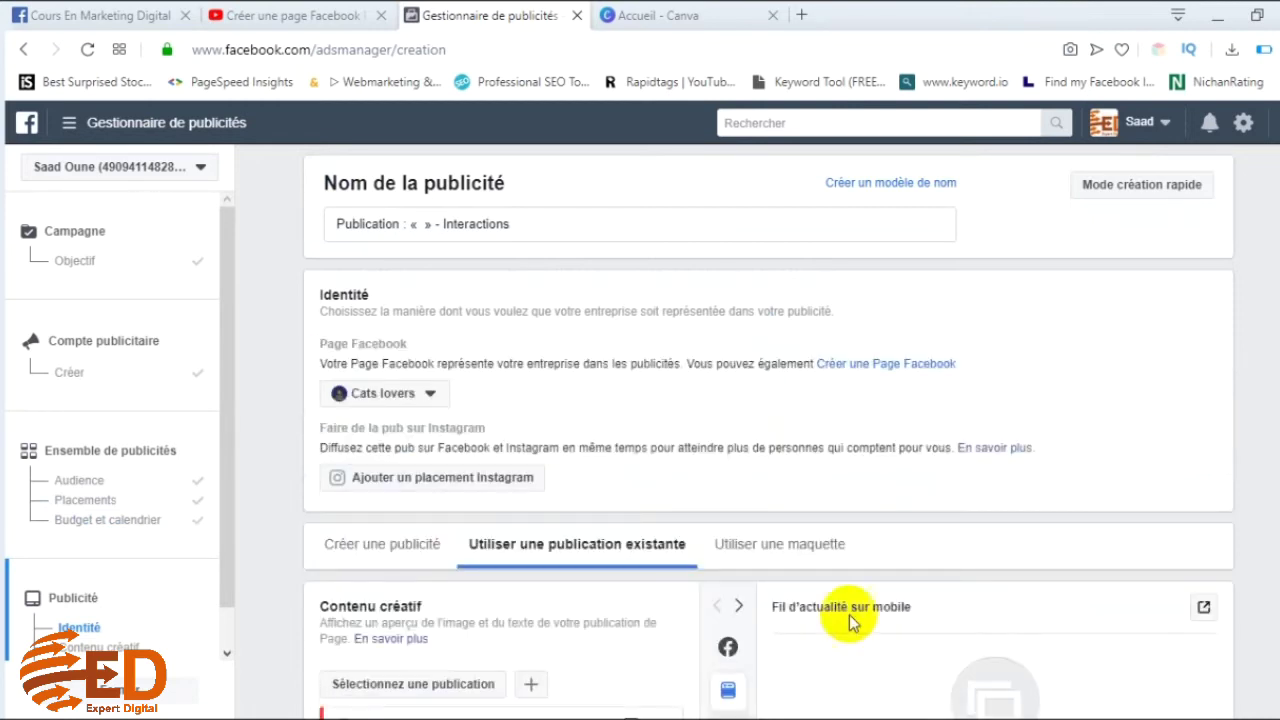
{"action": "scroll", "coordinate": [760, 460], "scroll_direction": "down", "scroll_amount": 3}
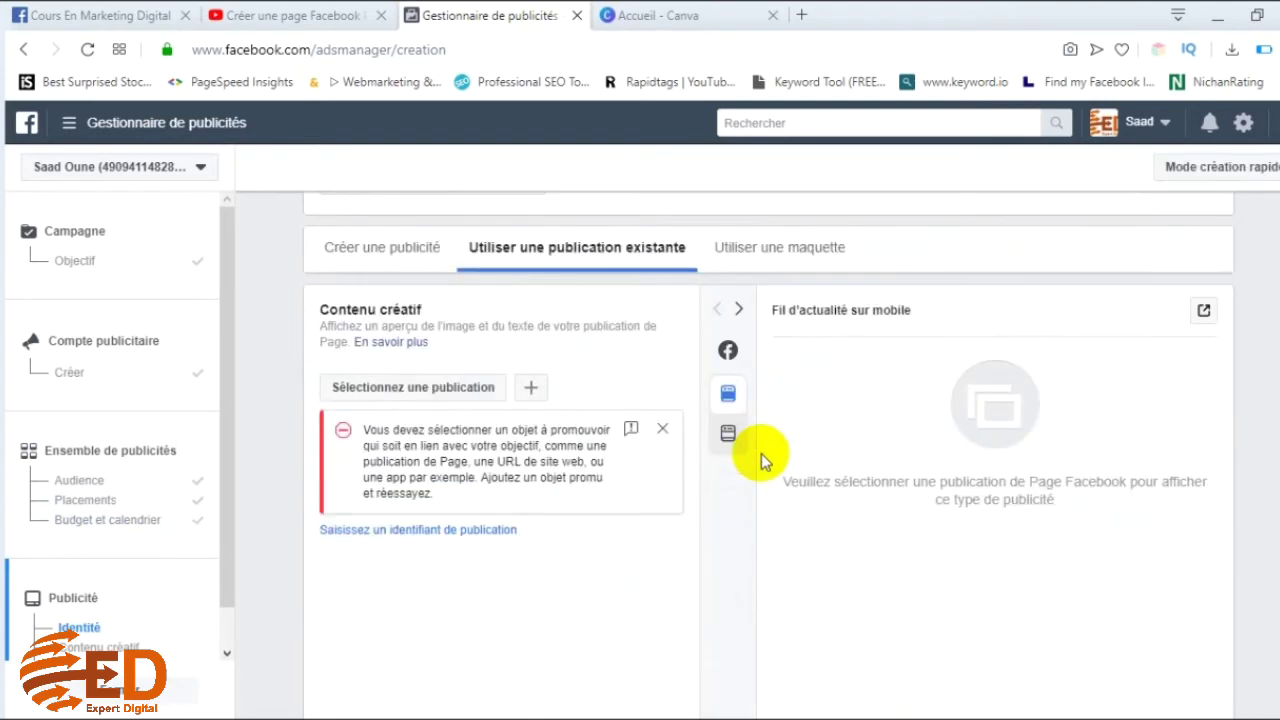
{"action": "scroll", "coordinate": [600, 430], "scroll_direction": "up", "scroll_amount": 3}
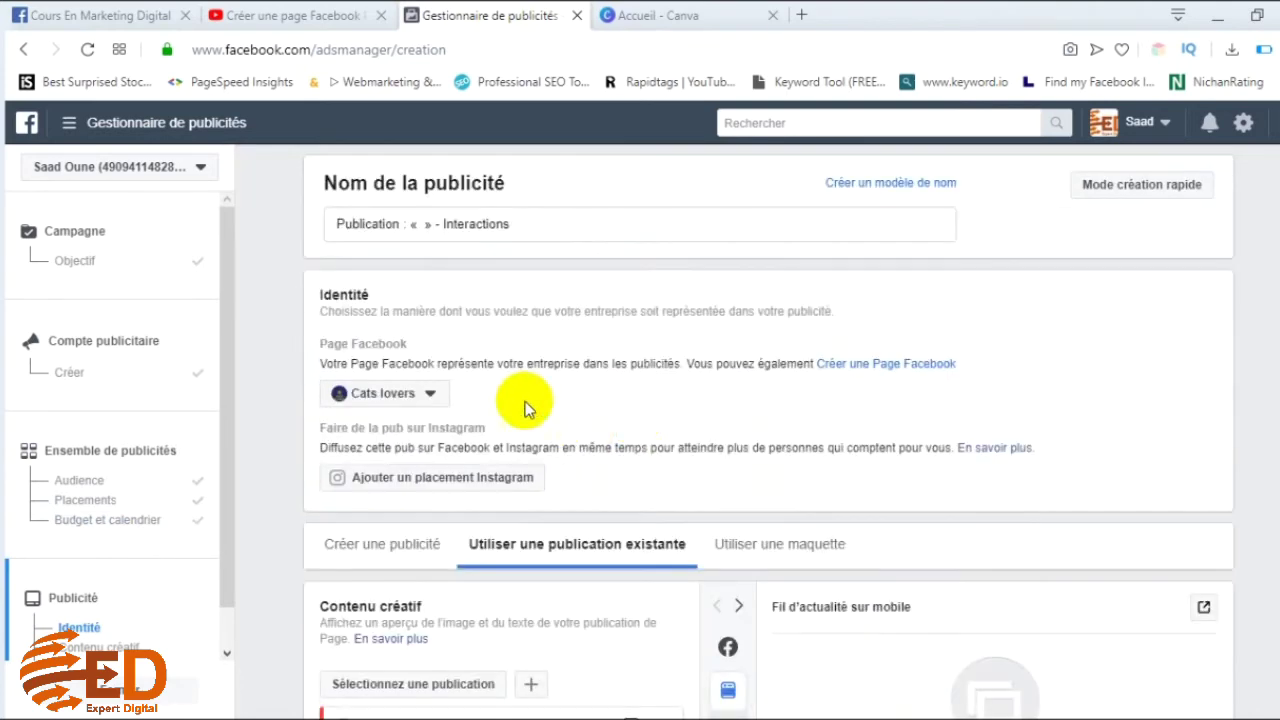
{"action": "left_click", "coordinate": [394, 398]}
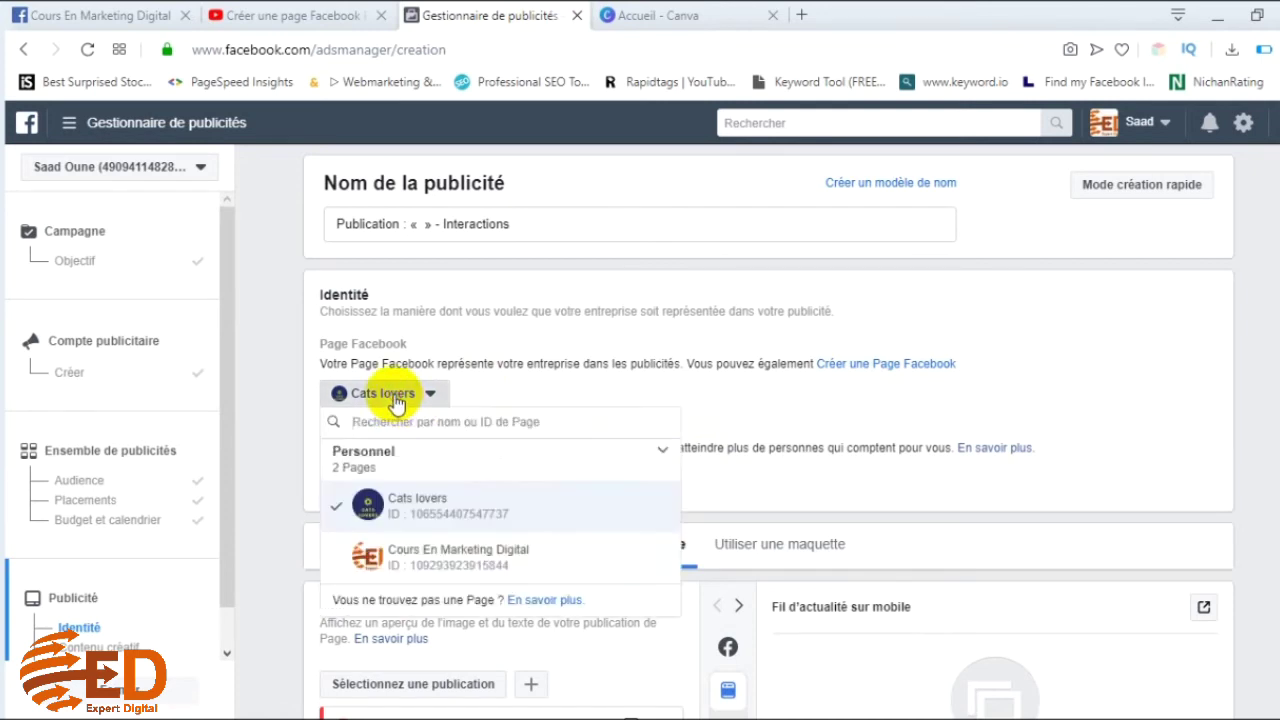
{"action": "left_click", "coordinate": [440, 507]}
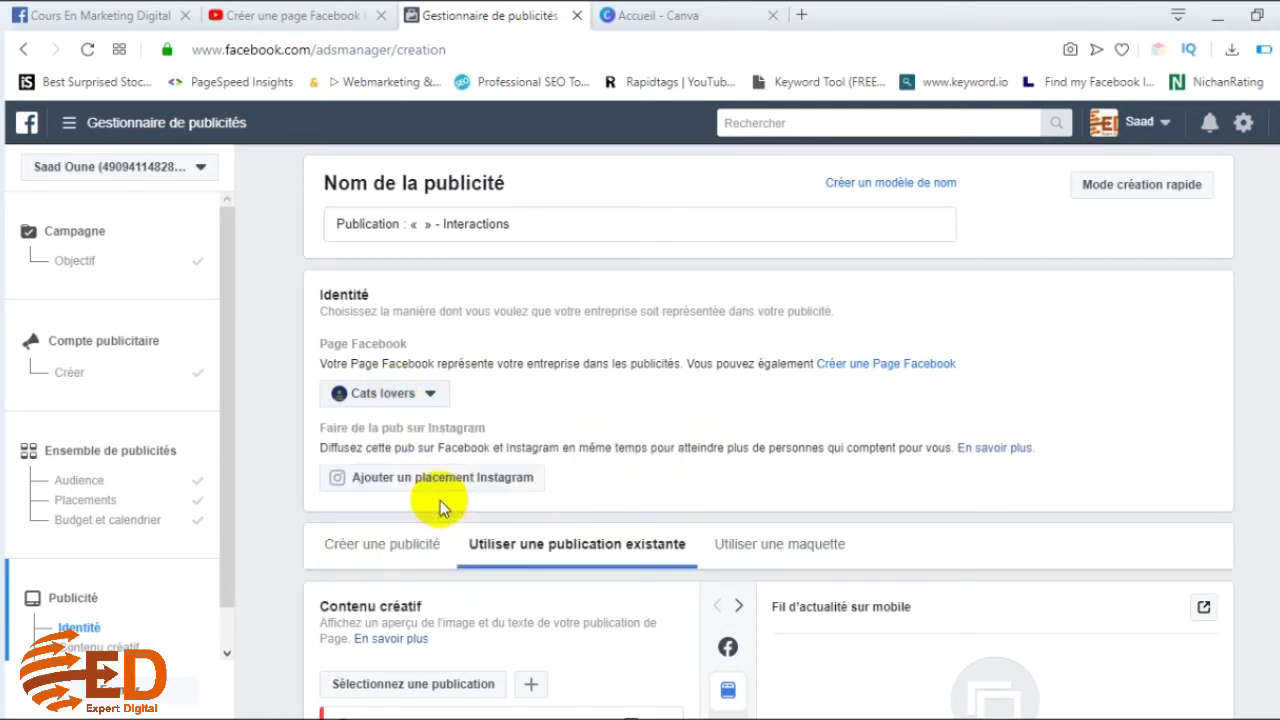
- Choose to create a new ad instead of using an existing post, and dismiss the poll ad notice
{"action": "scroll", "coordinate": [441, 506], "scroll_direction": "down", "scroll_amount": 2}
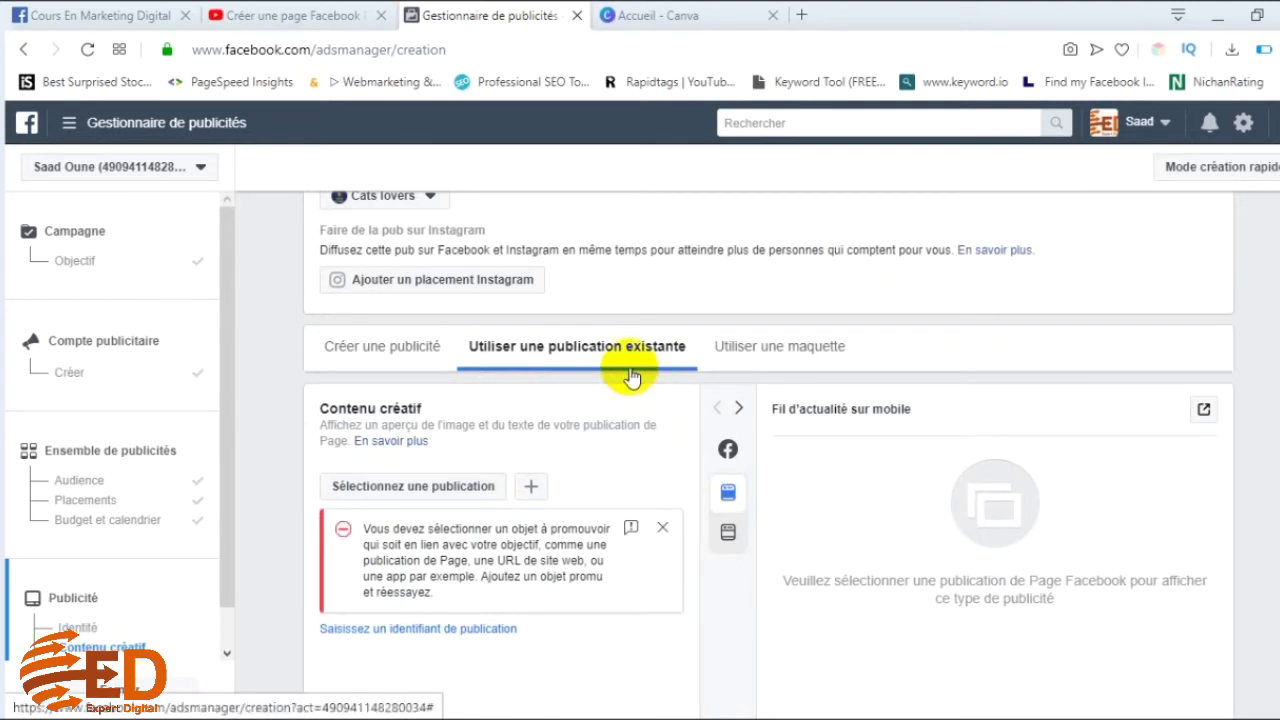
{"action": "left_click", "coordinate": [378, 347]}
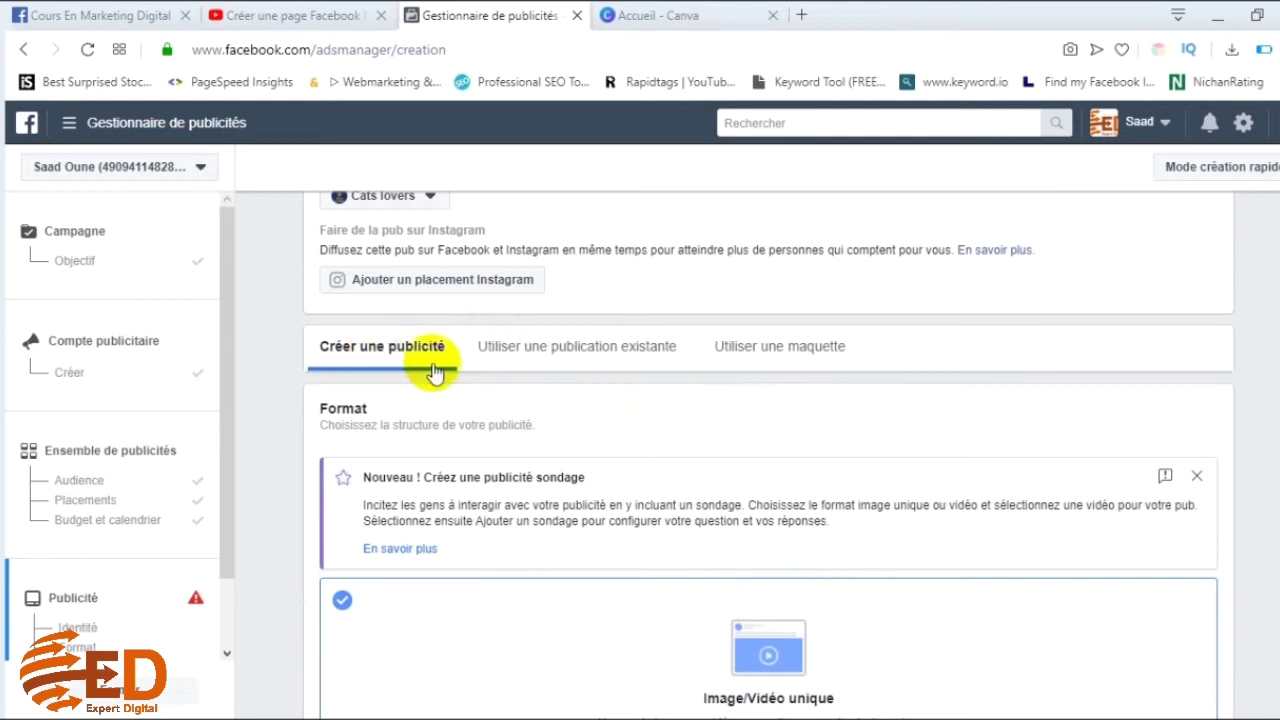
{"action": "left_click", "coordinate": [1196, 476]}
- Look through the new ad's format, content and link sections, including the media options, primary text and call-to-action
{"action": "scroll", "coordinate": [850, 500], "scroll_direction": "down", "scroll_amount": 2}
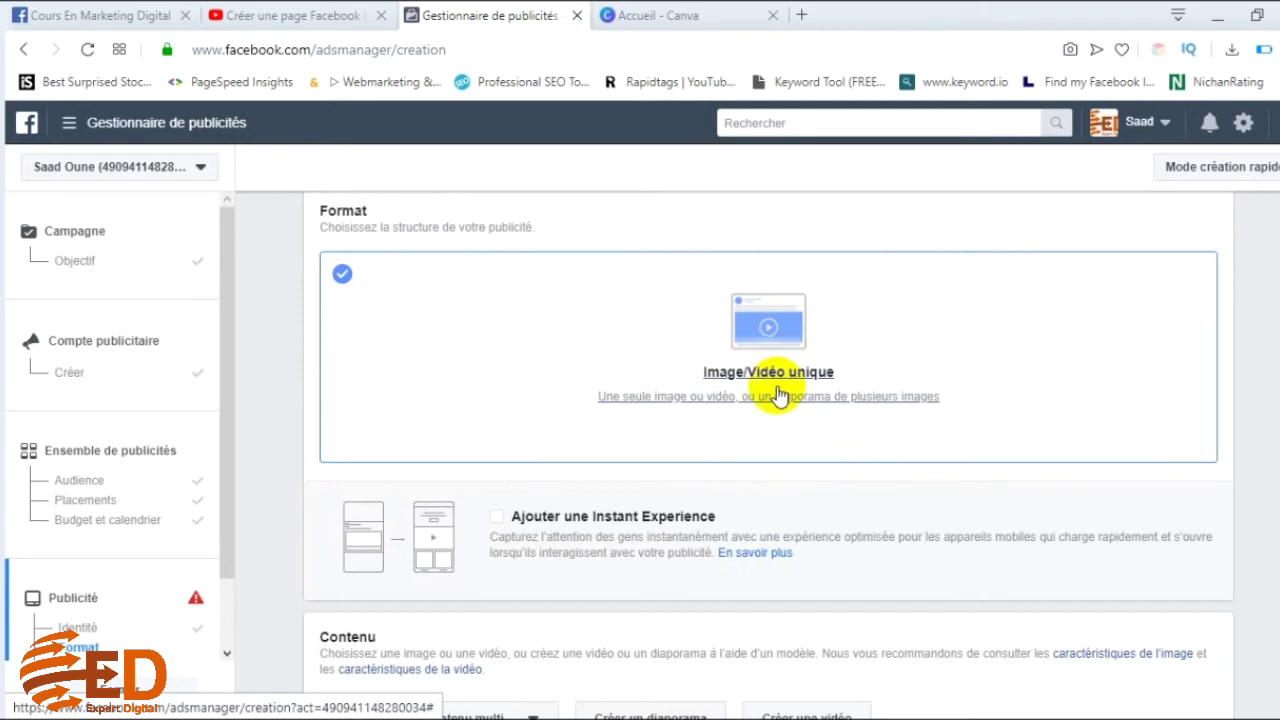
{"action": "scroll", "coordinate": [778, 395], "scroll_direction": "down", "scroll_amount": 3}
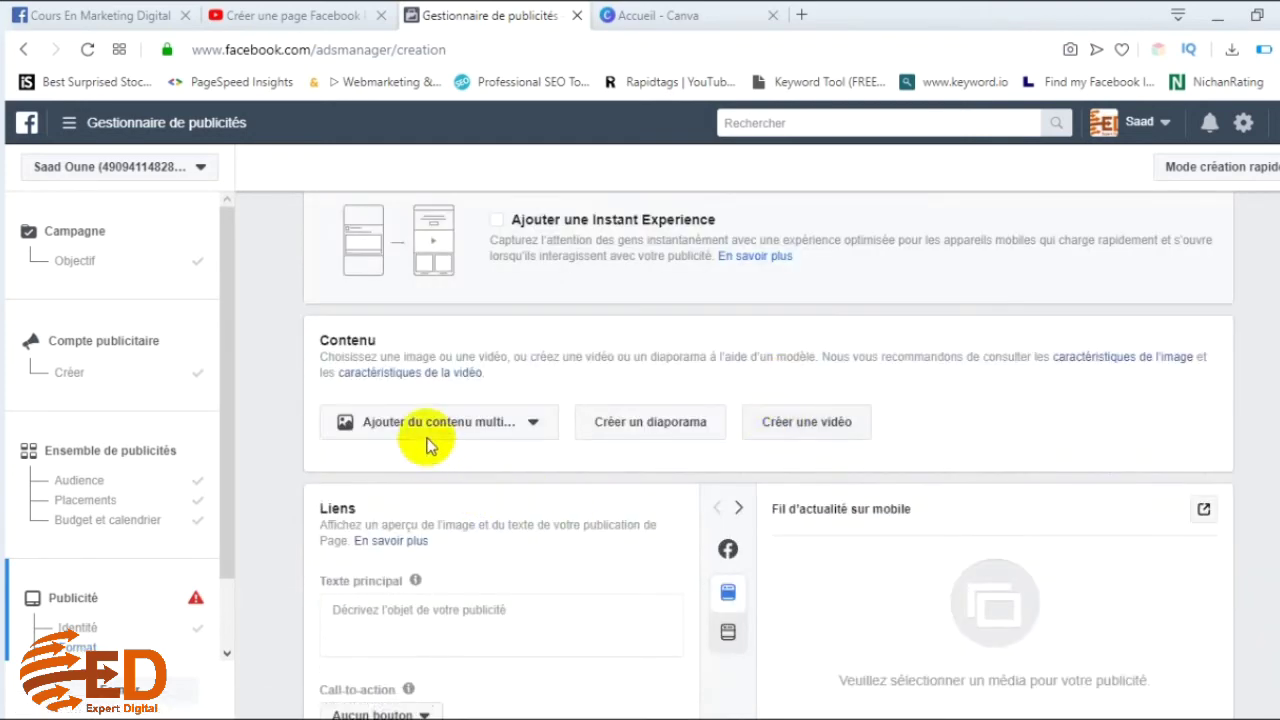
{"action": "scroll", "coordinate": [912, 614], "scroll_direction": "down", "scroll_amount": 2}
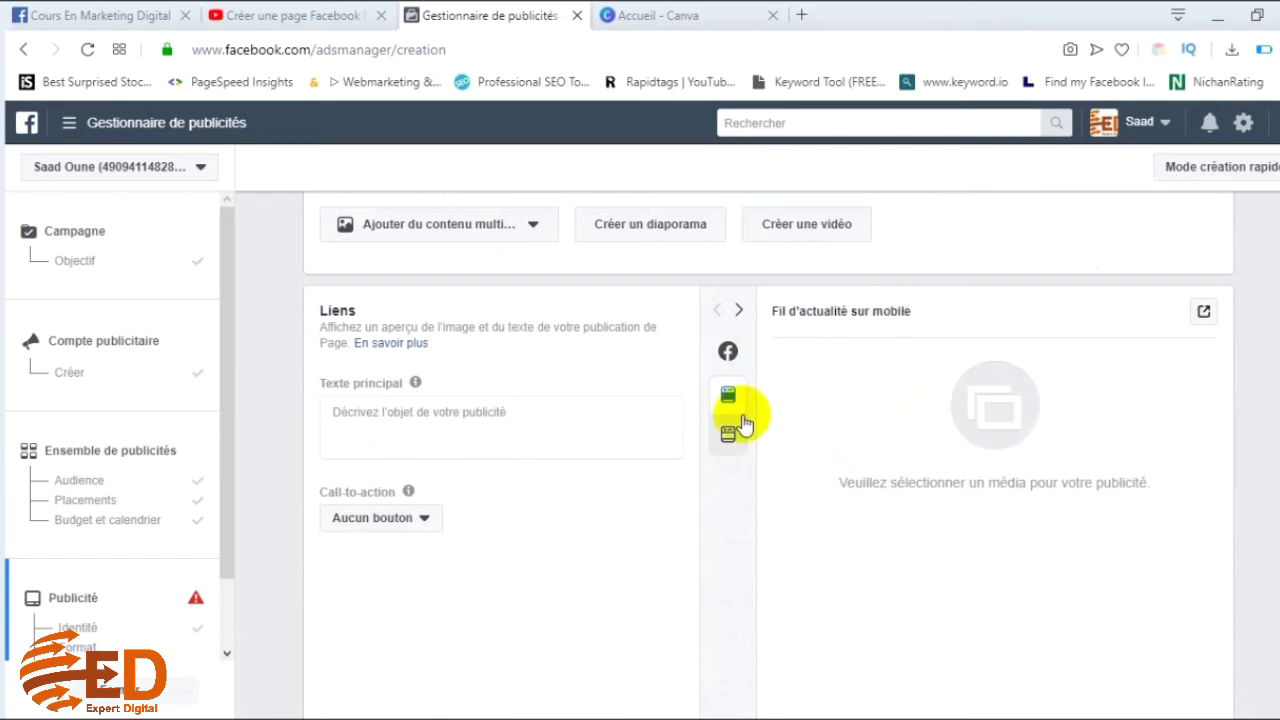
{"action": "left_click", "coordinate": [449, 451]}
{"action": "scroll", "coordinate": [654, 459], "scroll_direction": "up", "scroll_amount": 2}
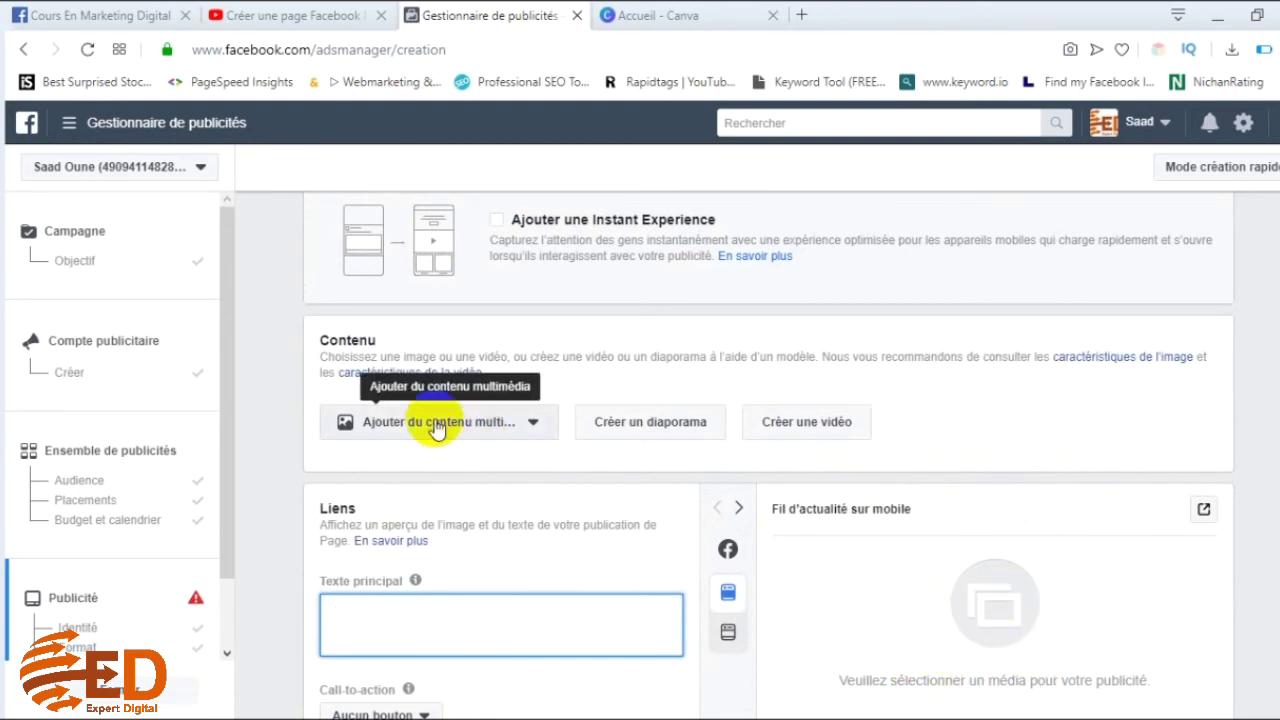
{"action": "scroll", "coordinate": [503, 400], "scroll_direction": "up", "scroll_amount": 1}
{"action": "scroll", "coordinate": [503, 400], "scroll_direction": "up", "scroll_amount": 2}
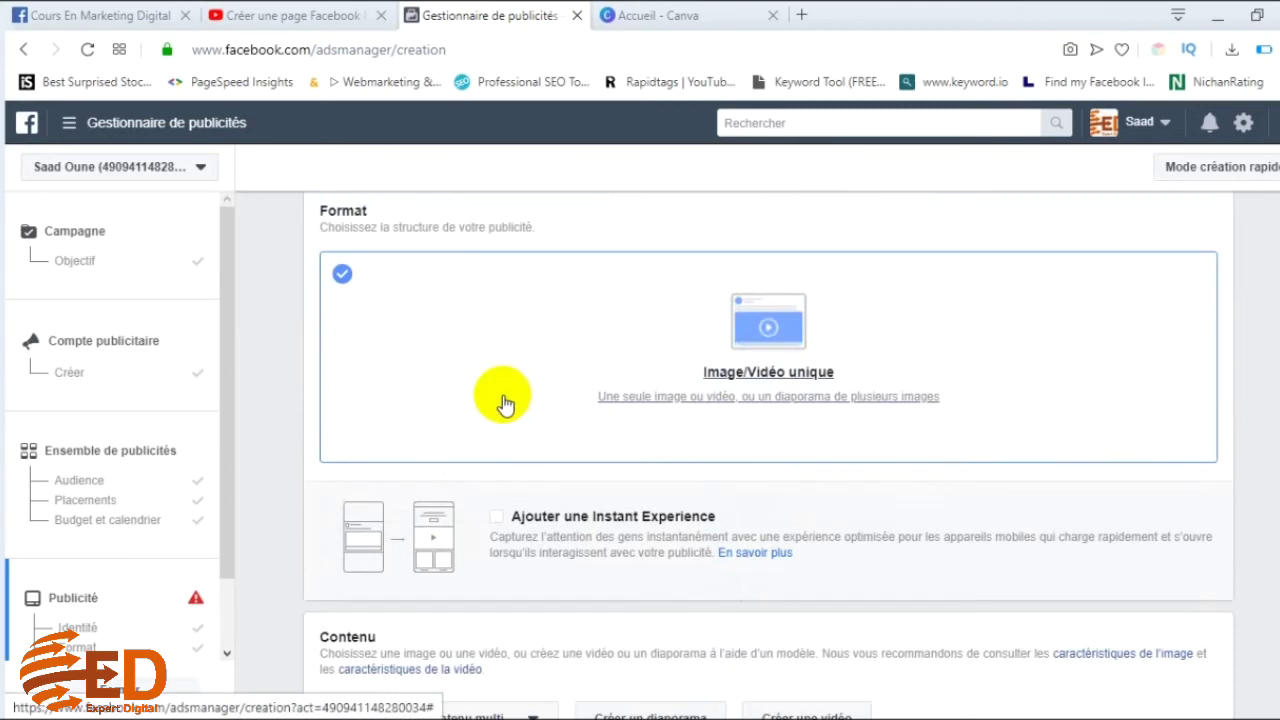
{"action": "scroll", "coordinate": [494, 380], "scroll_direction": "down", "scroll_amount": 2}
{"action": "scroll", "coordinate": [490, 458], "scroll_direction": "up", "scroll_amount": 3}
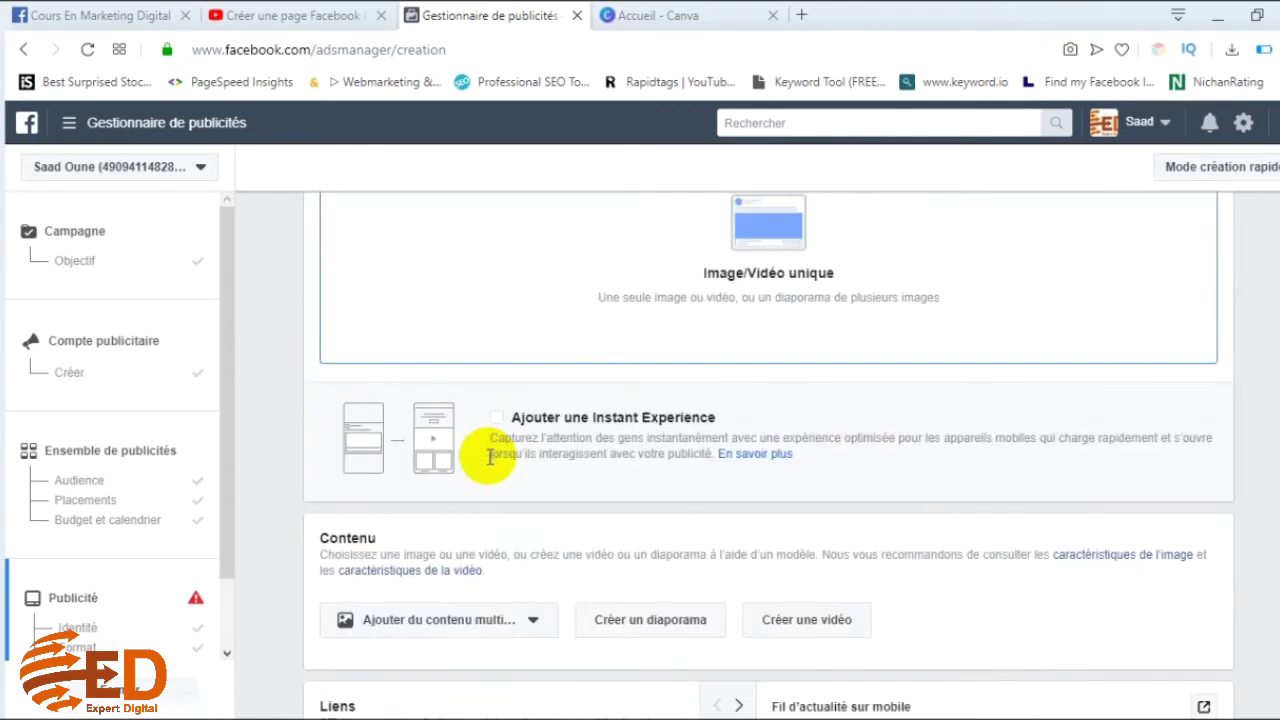
- Switch to Canva and search for Publication Facebook templates
{"action": "left_click", "coordinate": [659, 18]}
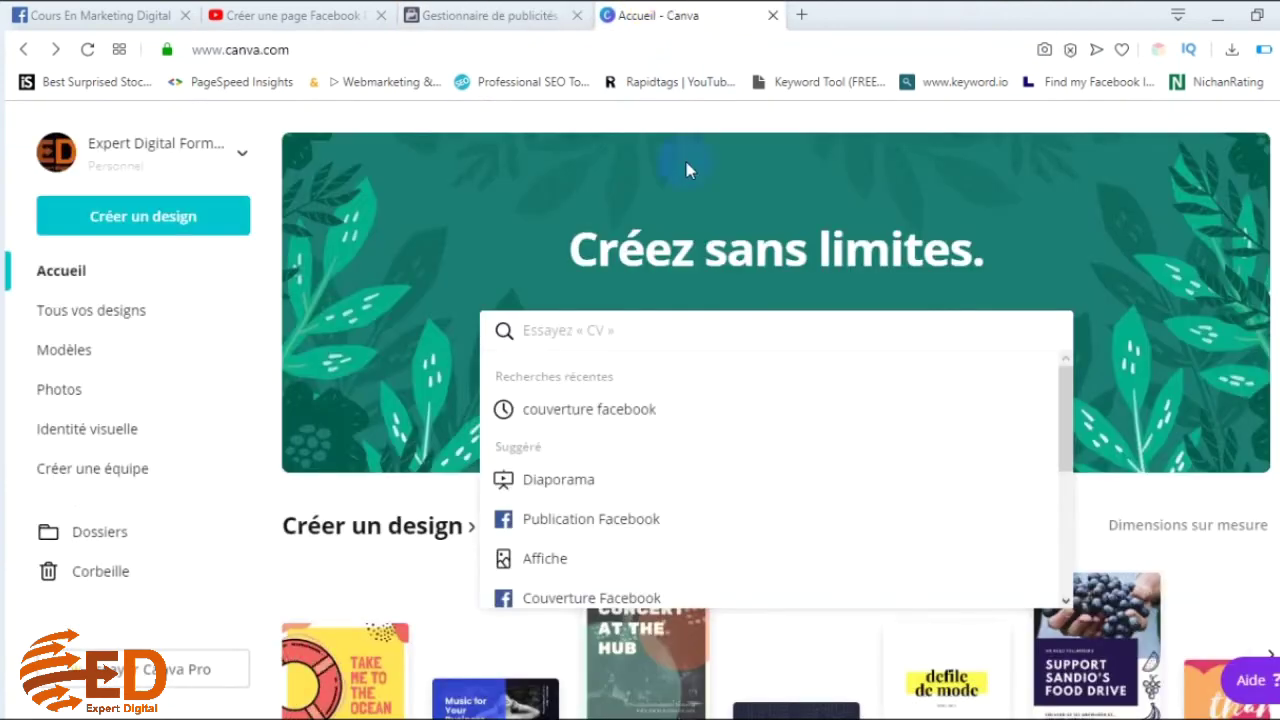
{"action": "left_click", "coordinate": [312, 50]}
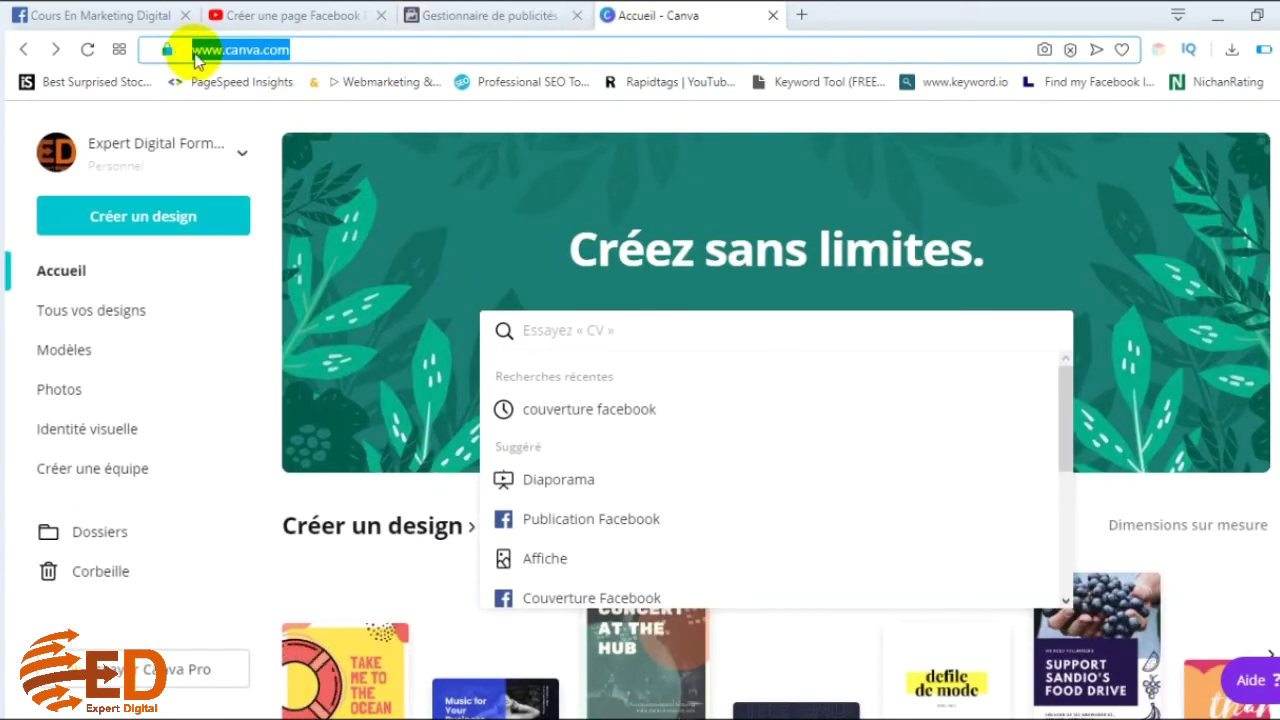
{"action": "left_click", "coordinate": [386, 45]}
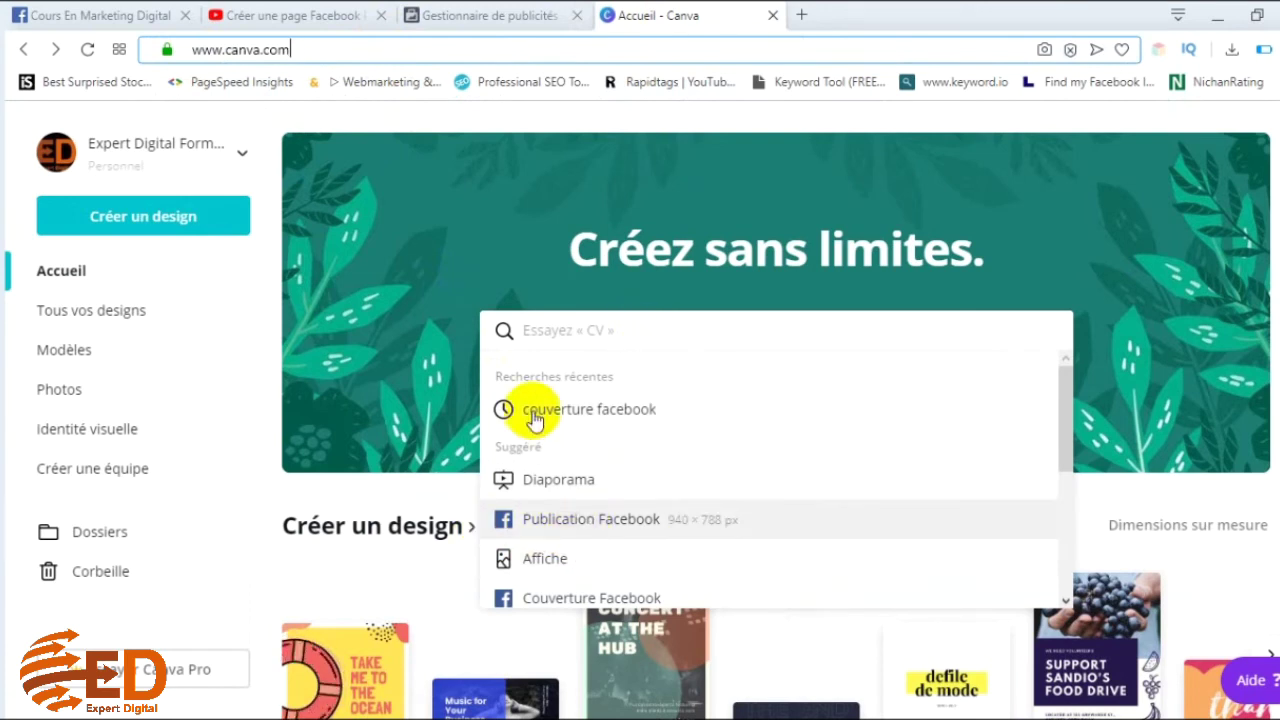
{"action": "left_click", "coordinate": [577, 325]}
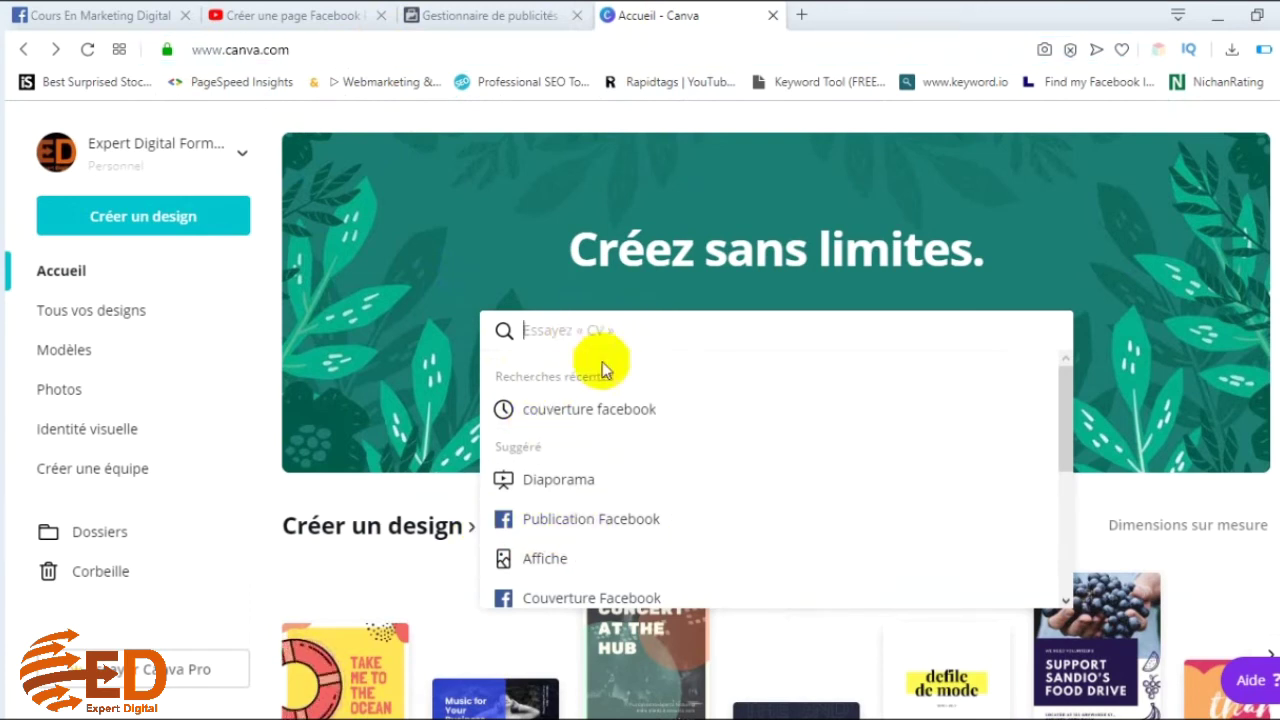
{"action": "type", "text": "PUB"}
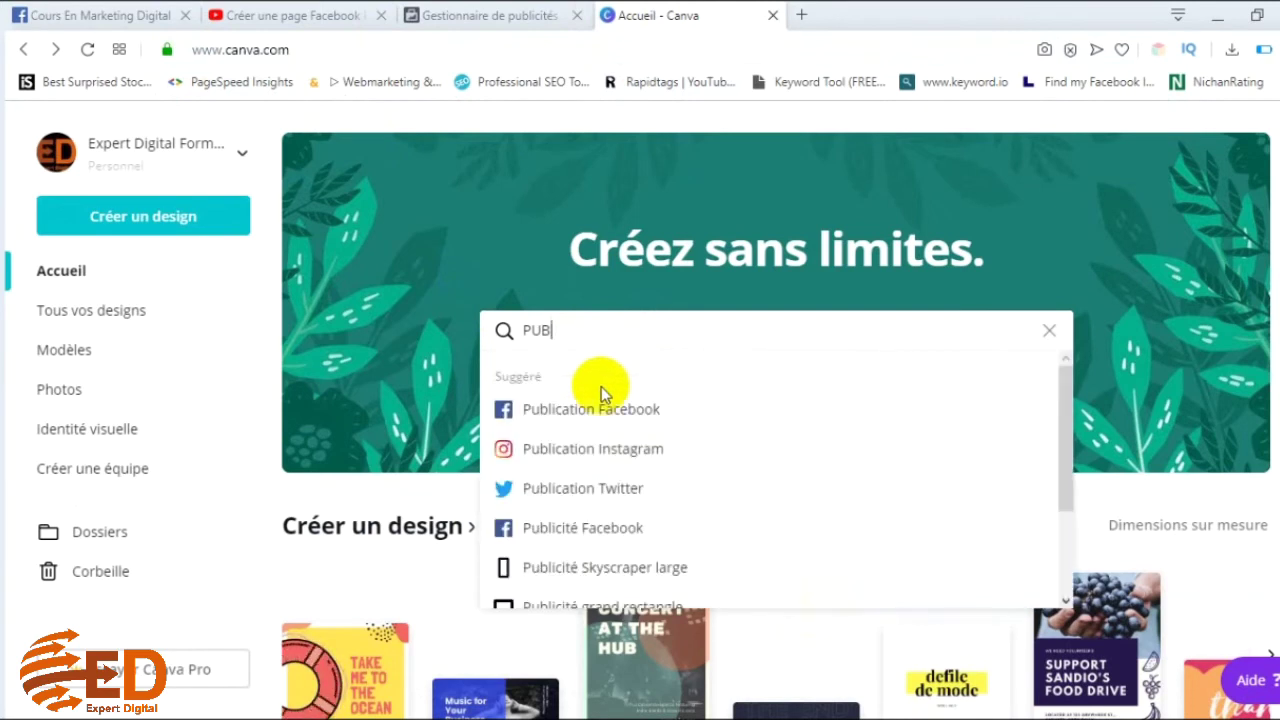
{"action": "left_click", "coordinate": [607, 416]}
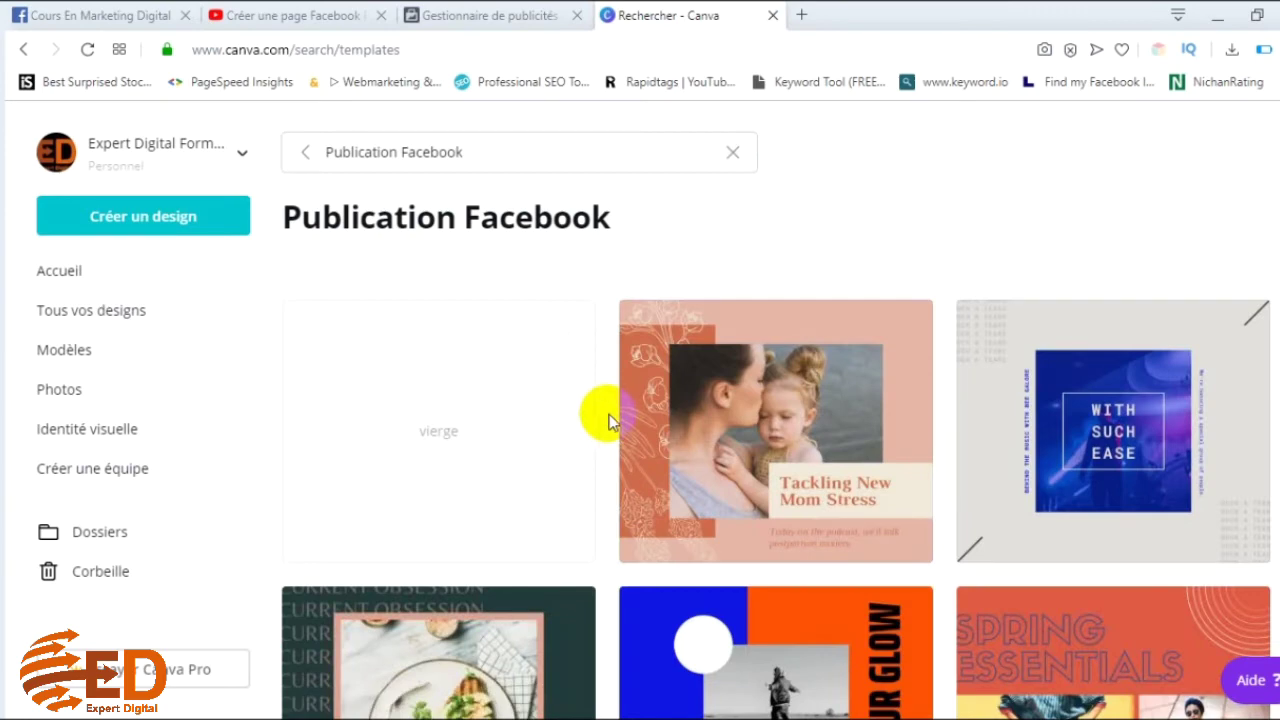
- Find the pink and teal "My cat is the coolest!" template among the Facebook post templates and start a design from it
{"action": "scroll", "coordinate": [763, 449], "scroll_direction": "down", "scroll_amount": 2}
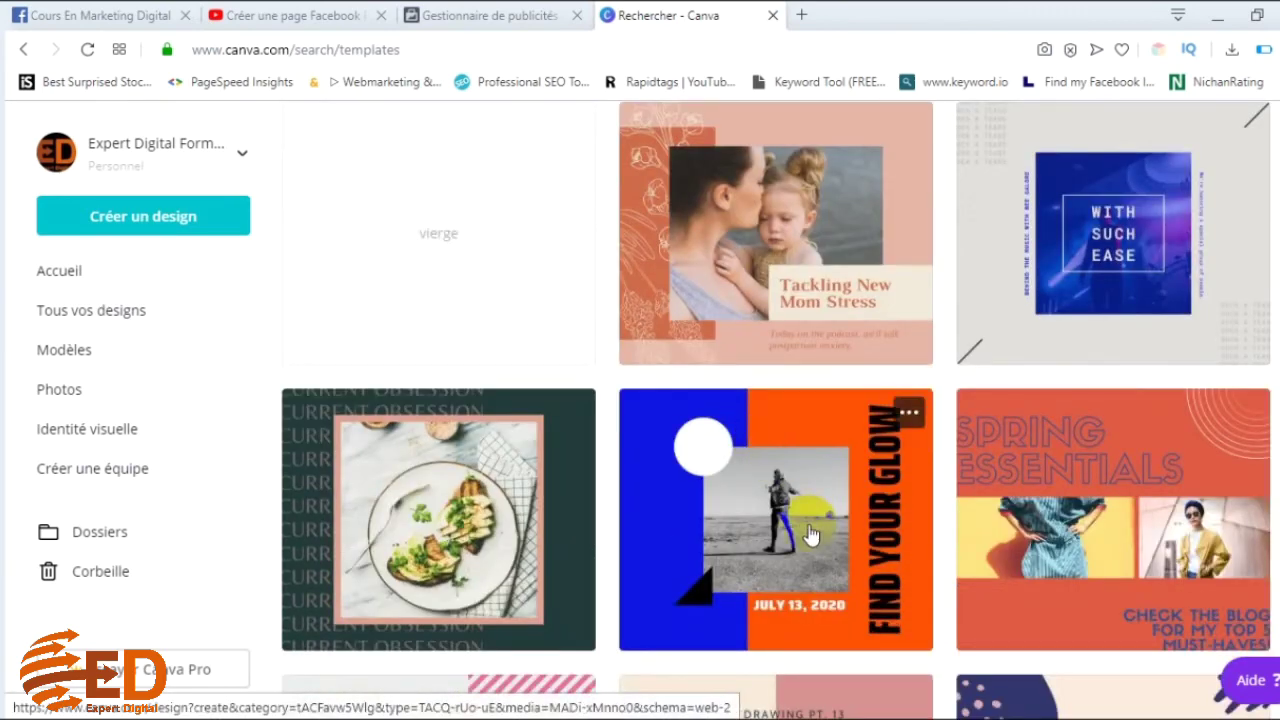
{"action": "scroll", "coordinate": [810, 535], "scroll_direction": "down", "scroll_amount": 7}
{"action": "scroll", "coordinate": [810, 535], "scroll_direction": "down", "scroll_amount": 7}
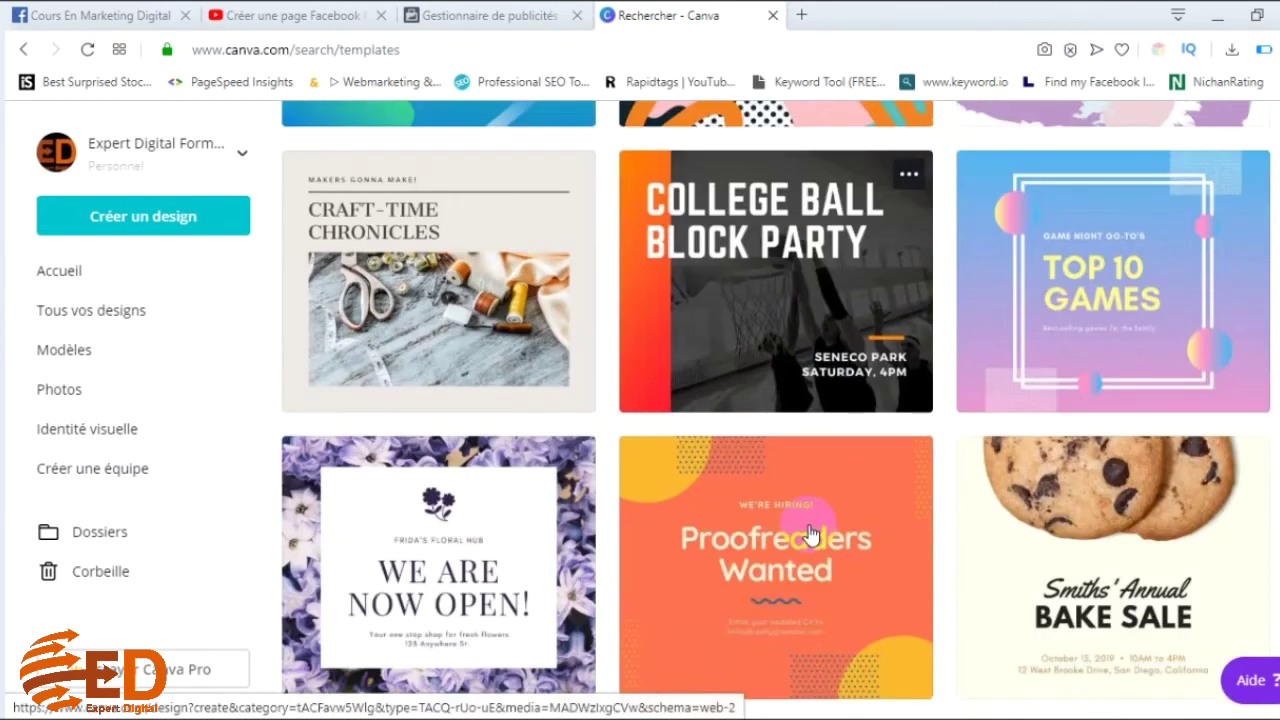
{"action": "scroll", "coordinate": [810, 535], "scroll_direction": "down", "scroll_amount": 5}
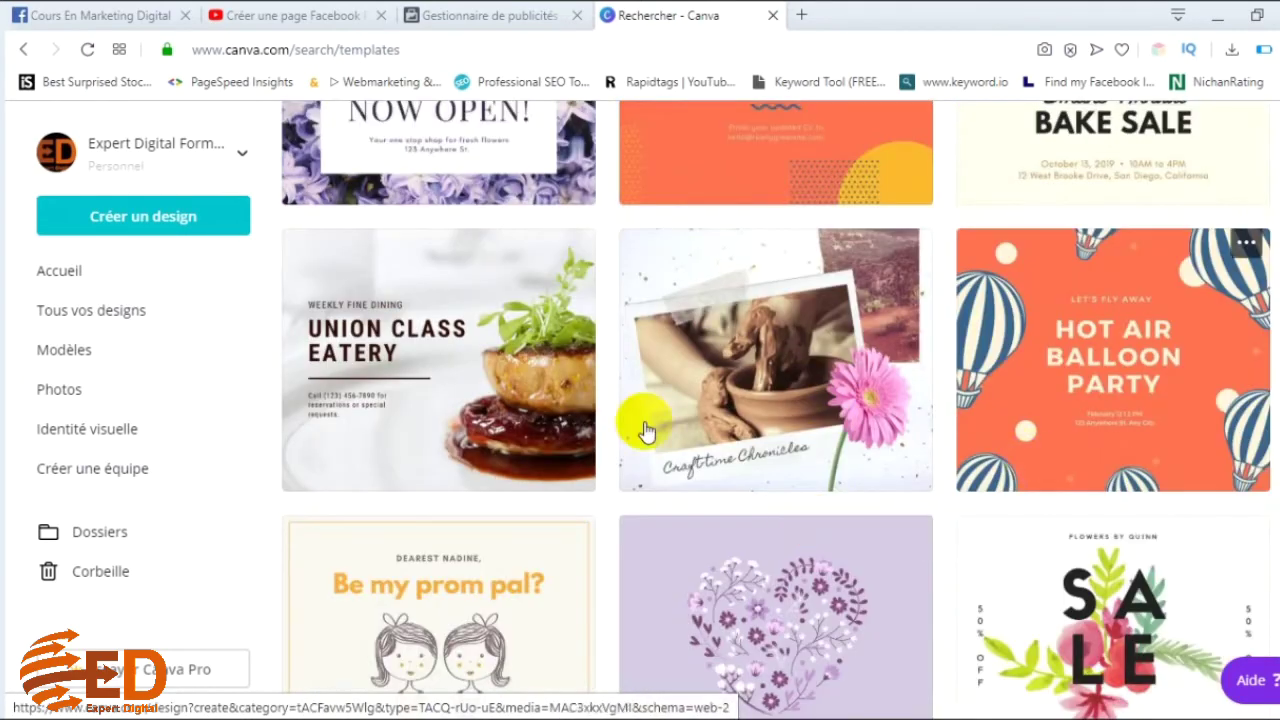
{"action": "scroll", "coordinate": [775, 628], "scroll_direction": "down", "scroll_amount": 3}
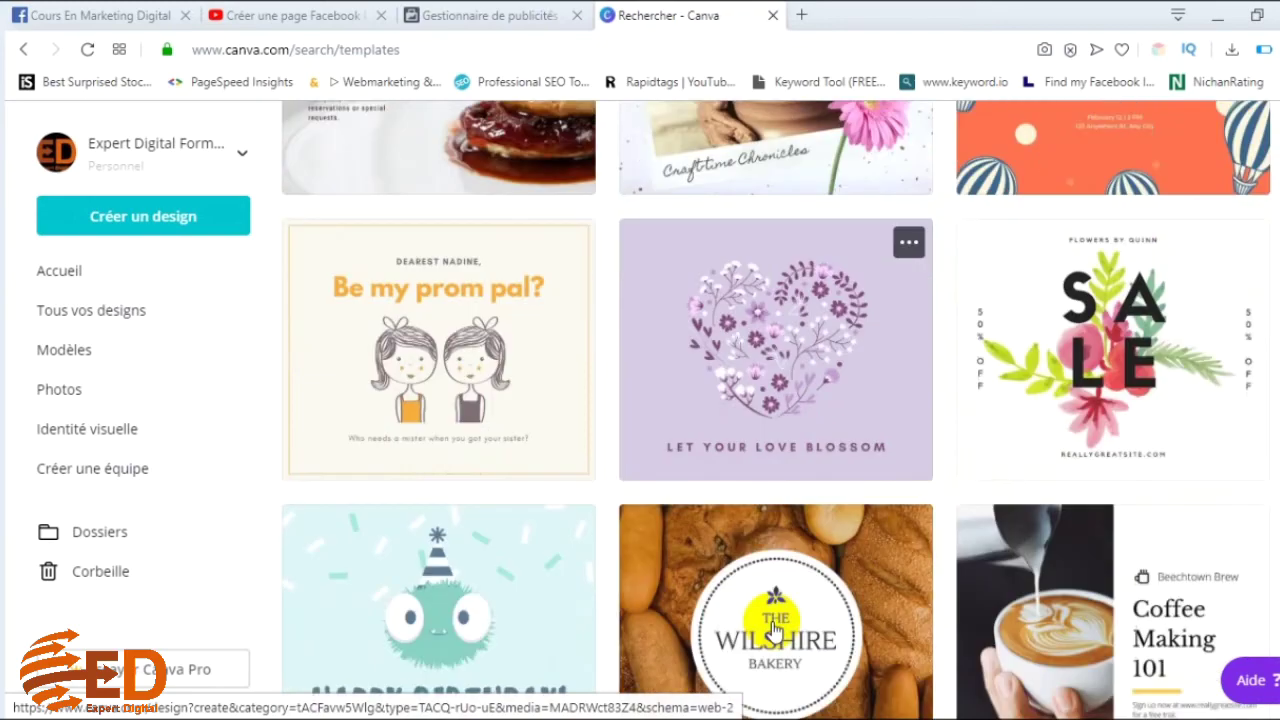
{"action": "scroll", "coordinate": [829, 452], "scroll_direction": "down", "scroll_amount": 6}
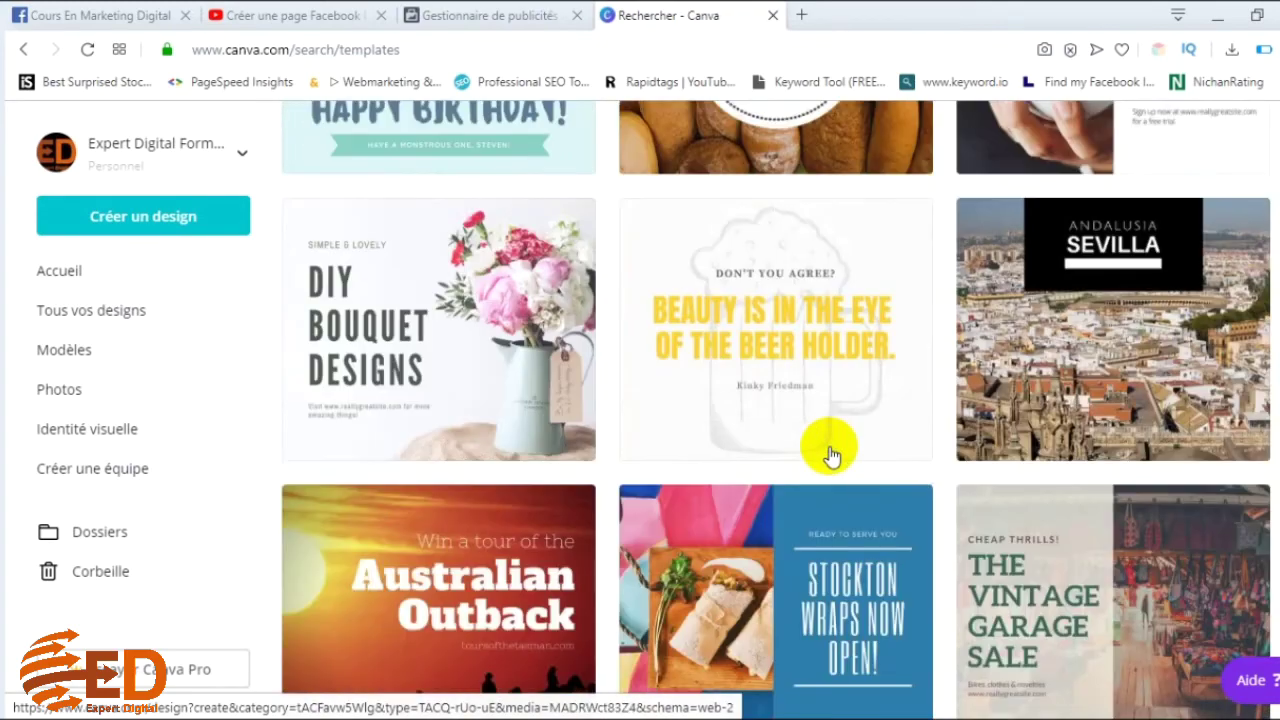
{"action": "scroll", "coordinate": [829, 452], "scroll_direction": "down", "scroll_amount": 1}
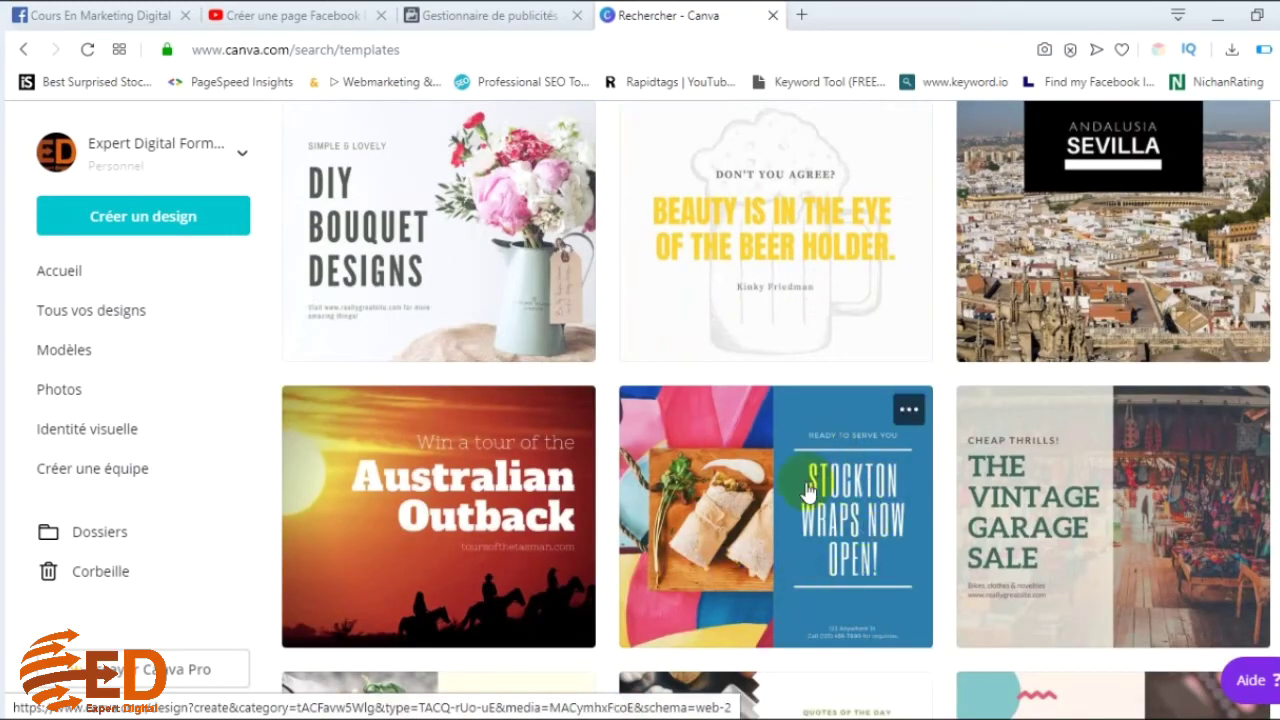
{"action": "scroll", "coordinate": [925, 525], "scroll_direction": "down", "scroll_amount": 4}
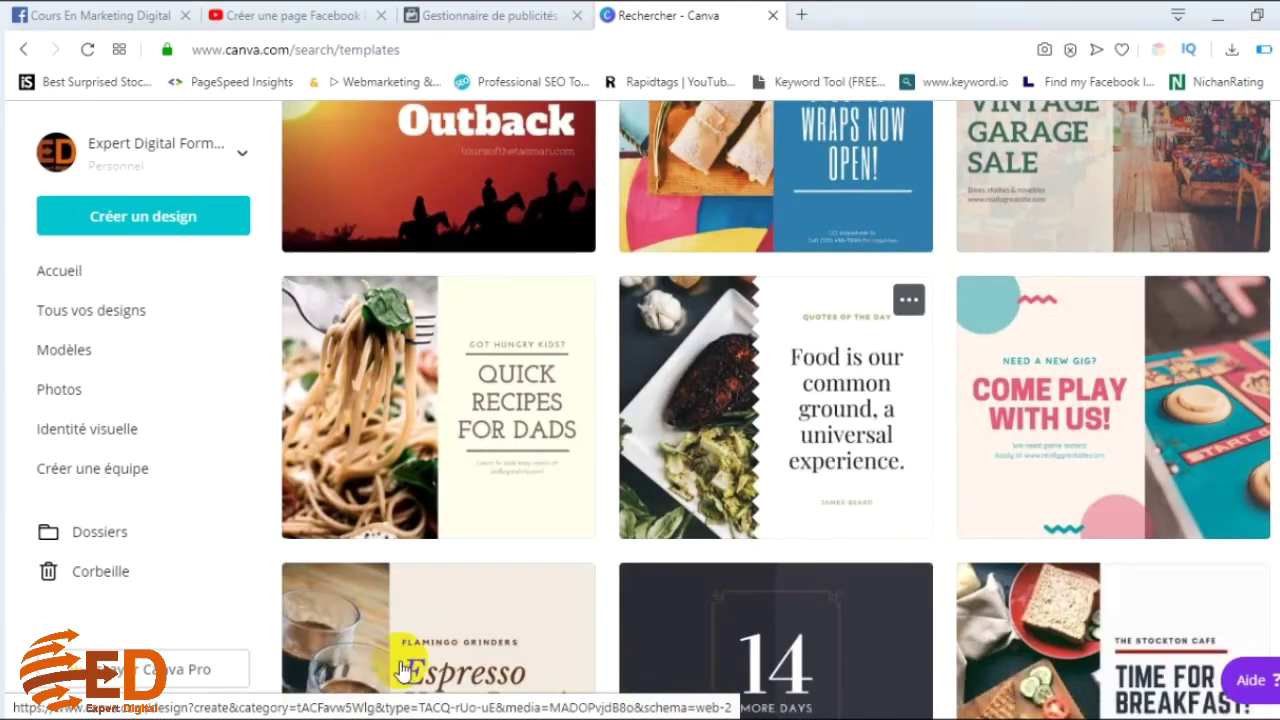
{"action": "scroll", "coordinate": [766, 531], "scroll_direction": "down", "scroll_amount": 7}
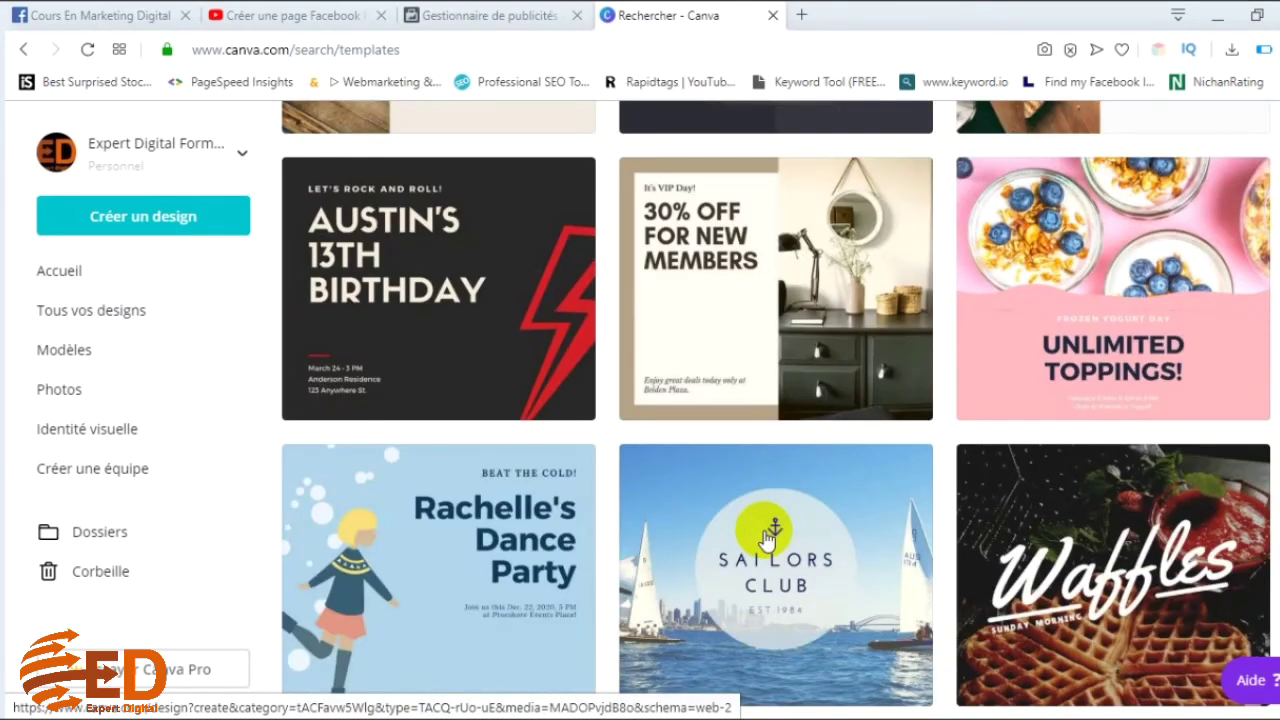
{"action": "scroll", "coordinate": [766, 537], "scroll_direction": "down", "scroll_amount": 5}
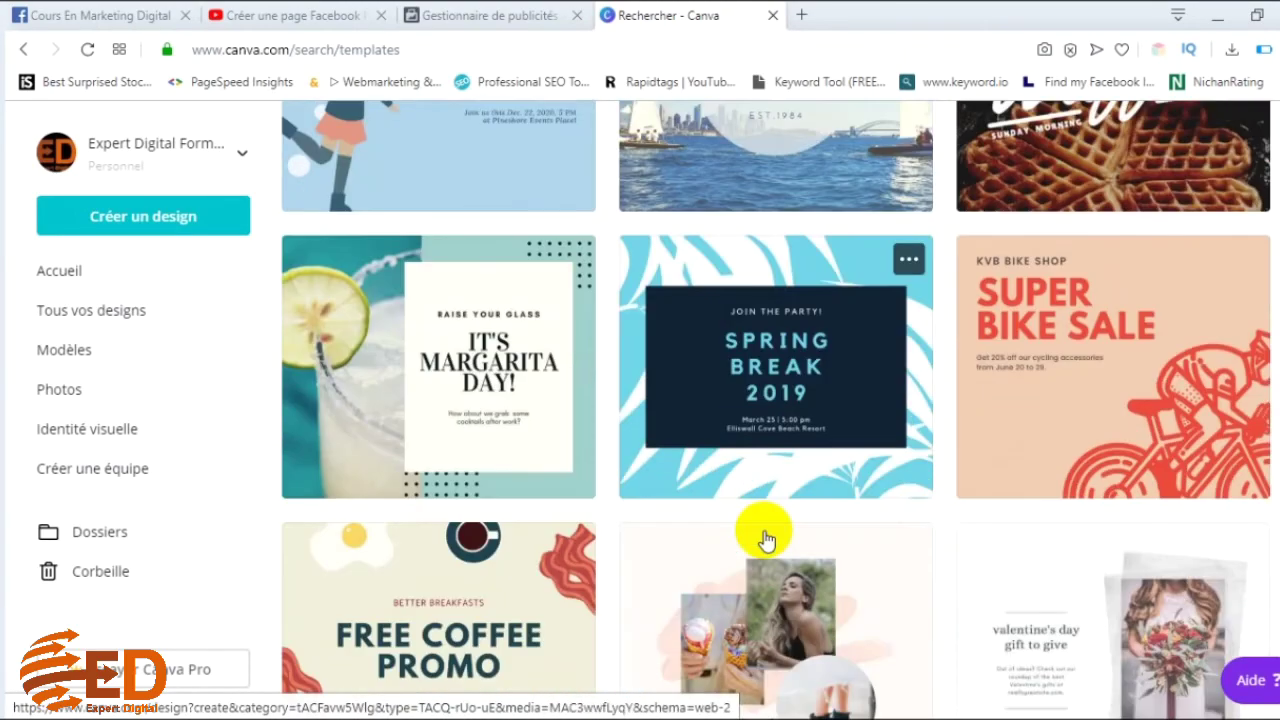
{"action": "scroll", "coordinate": [766, 539], "scroll_direction": "down", "scroll_amount": 3}
{"action": "scroll", "coordinate": [766, 539], "scroll_direction": "down", "scroll_amount": 6}
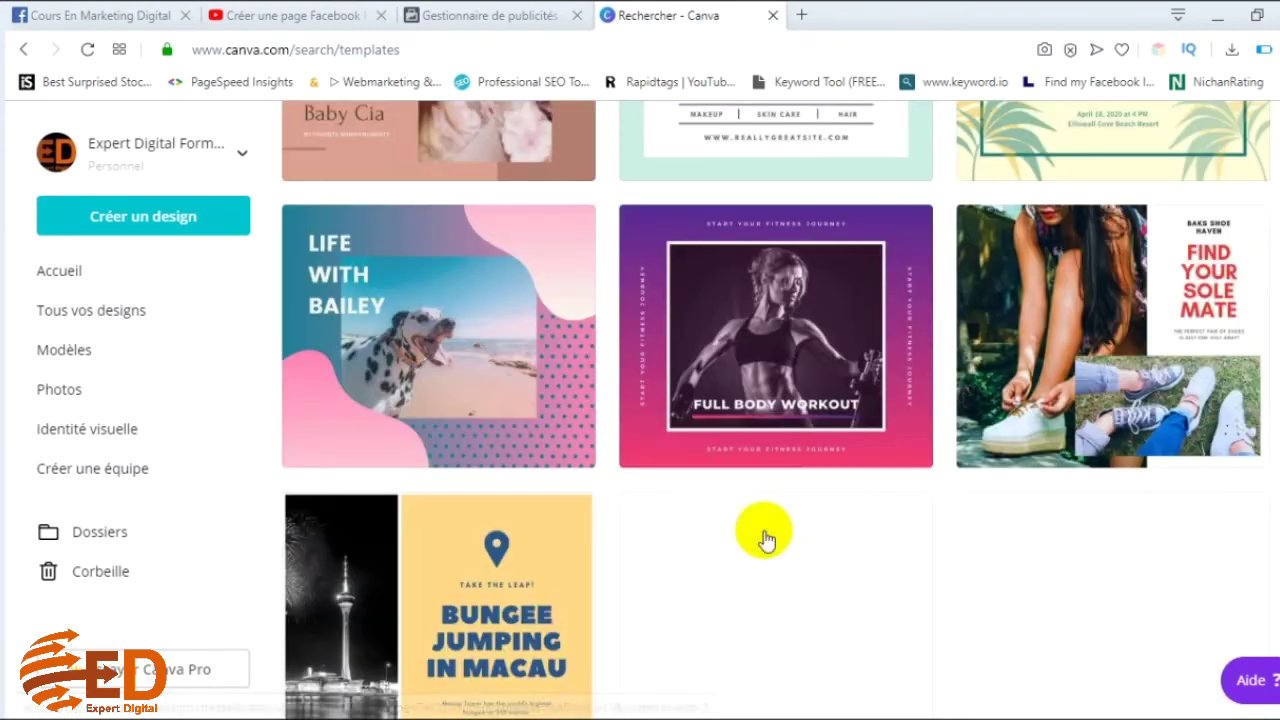
{"action": "scroll", "coordinate": [766, 539], "scroll_direction": "down", "scroll_amount": 2}
{"action": "scroll", "coordinate": [766, 538], "scroll_direction": "up", "scroll_amount": 1}
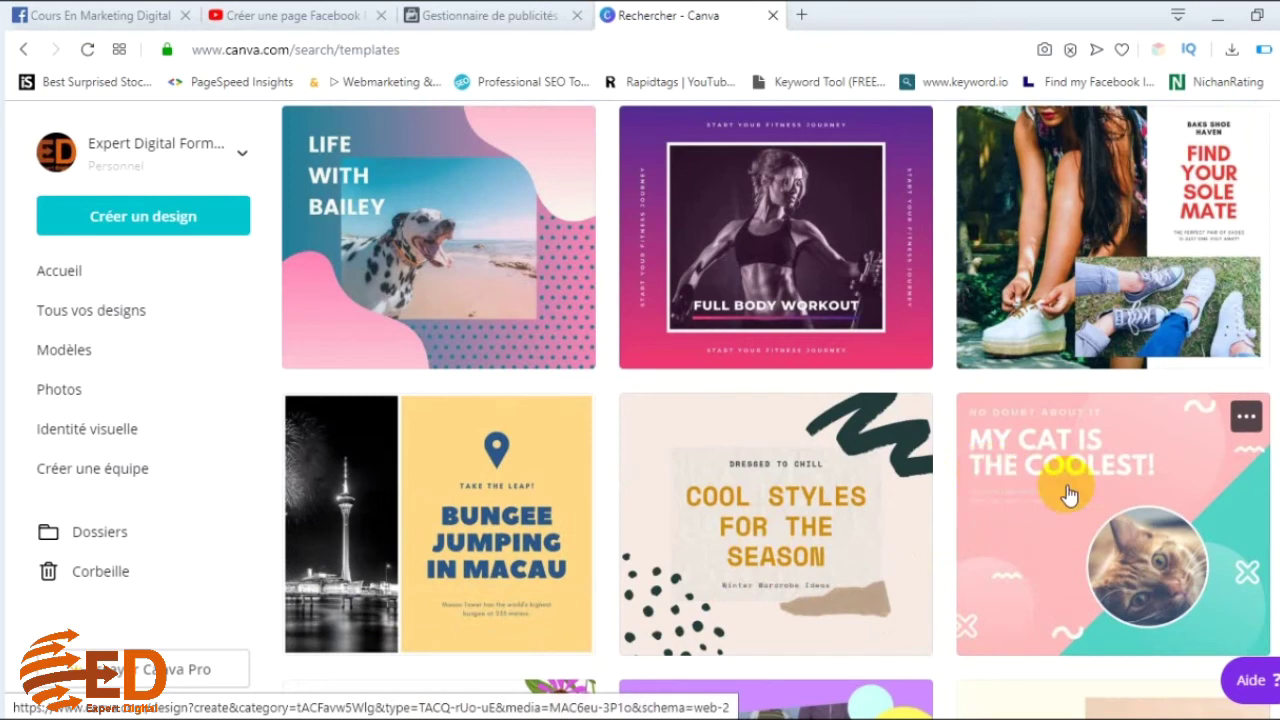
{"action": "left_click", "coordinate": [1142, 467]}
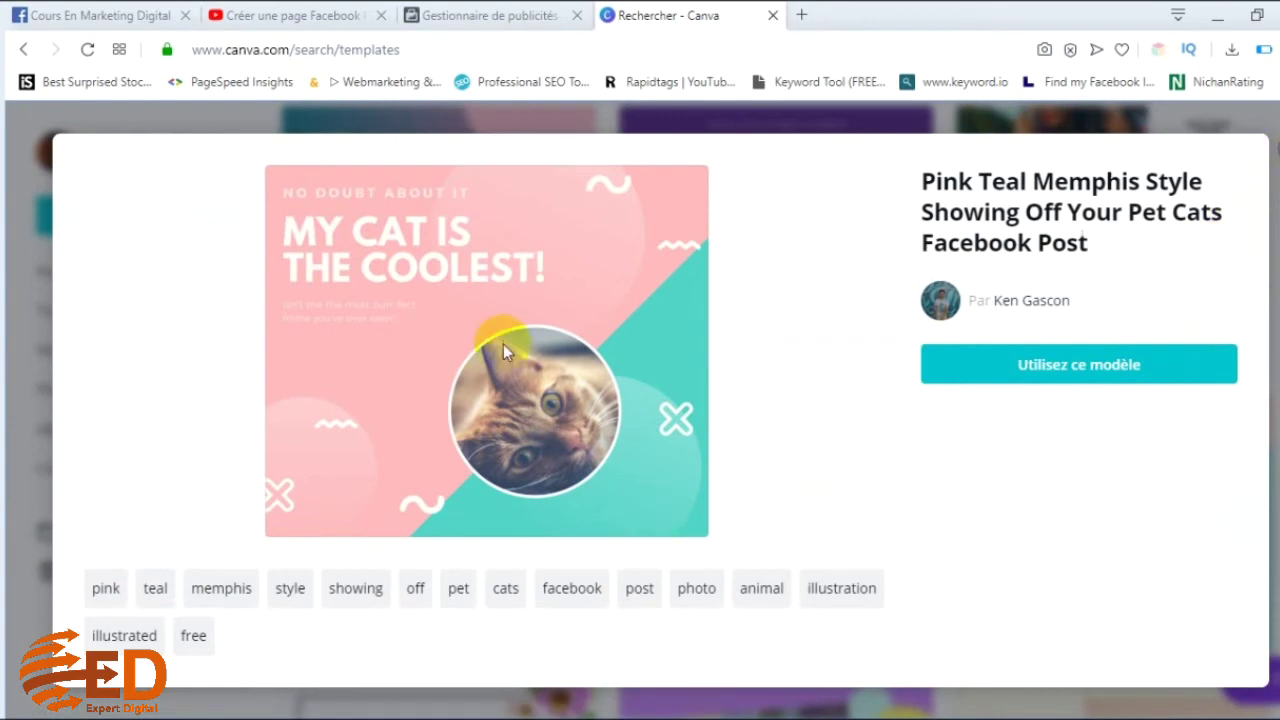
{"action": "left_click", "coordinate": [1070, 366]}
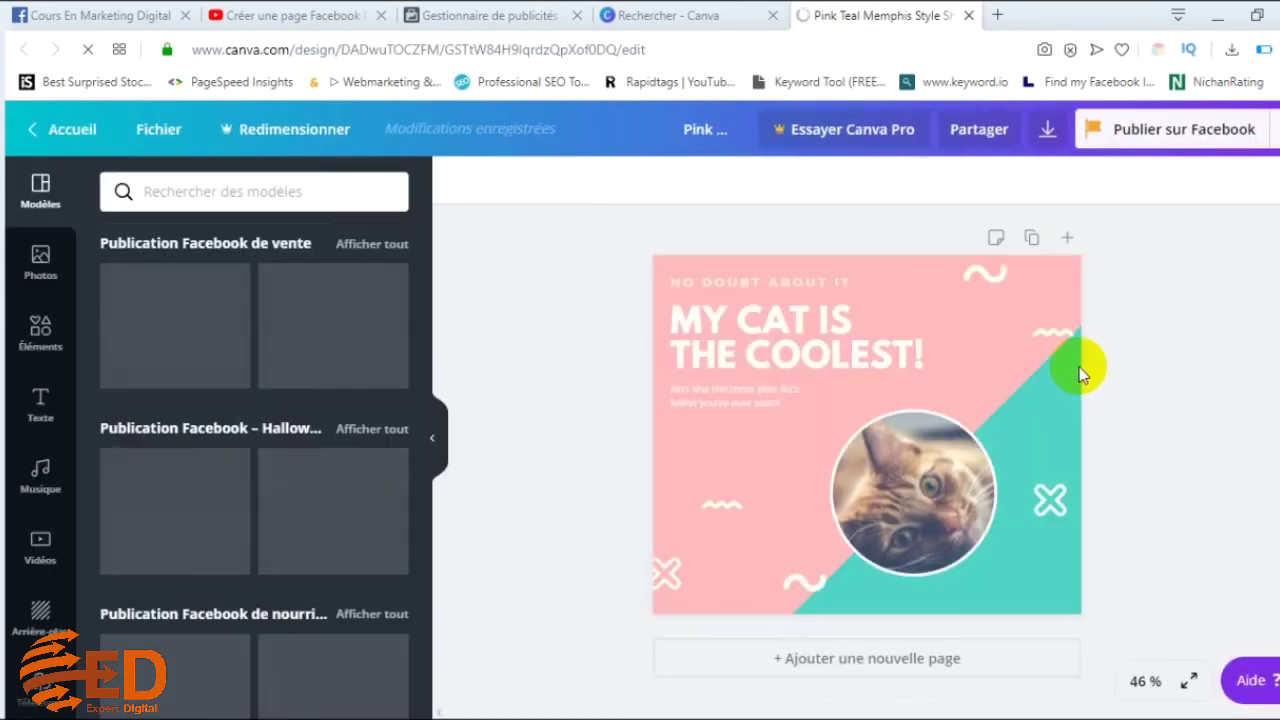
- Look through the design's options for publishing to Facebook, sharing with others and downloading
{"action": "left_click", "coordinate": [1181, 137]}
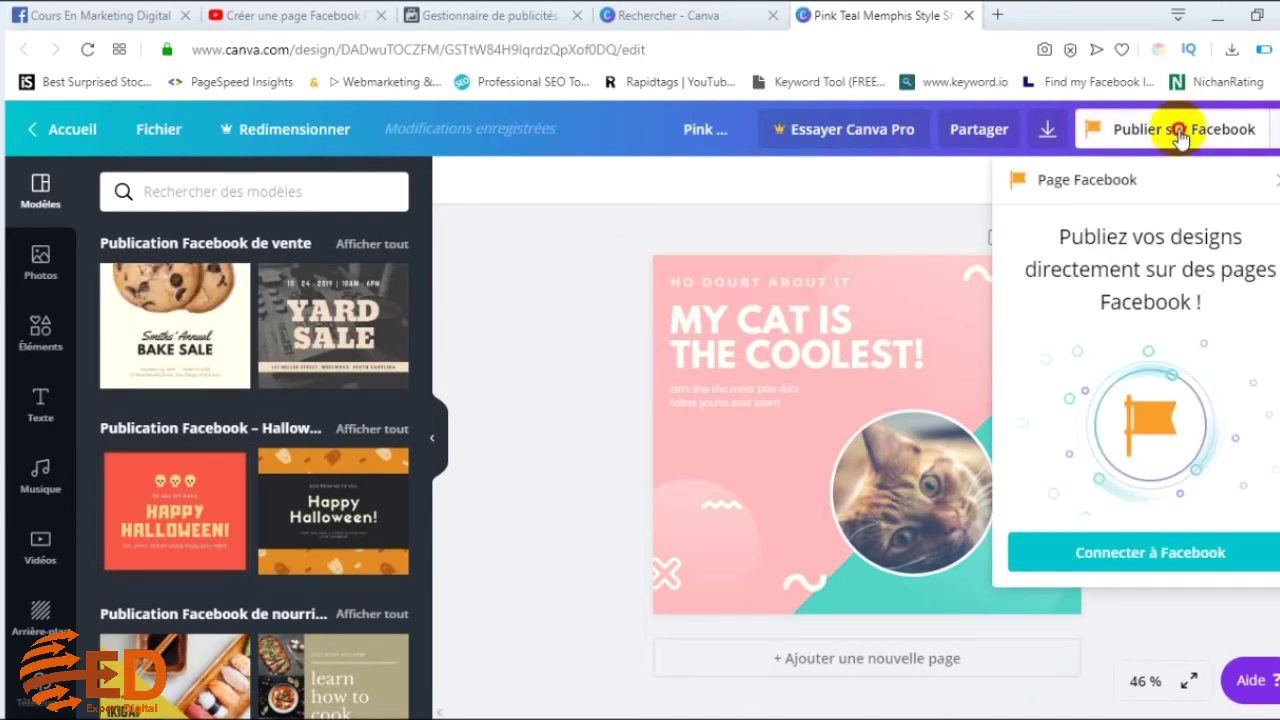
{"action": "left_click", "coordinate": [1181, 137]}
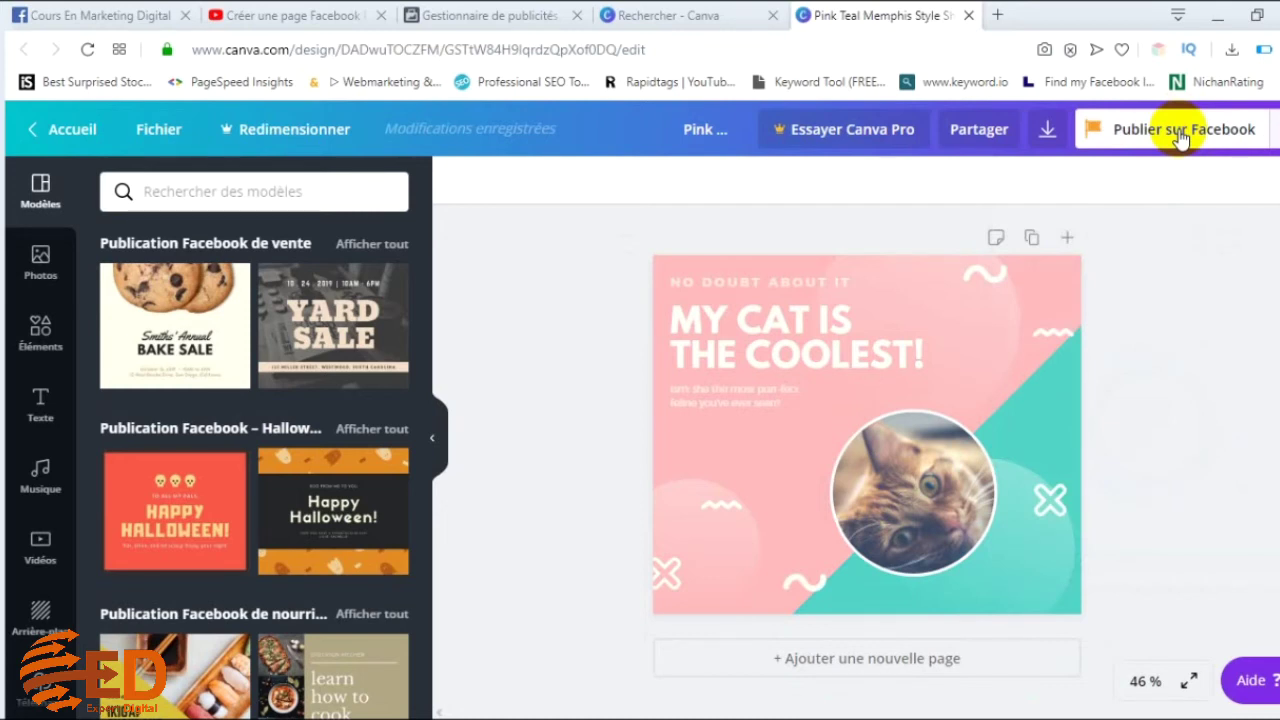
{"action": "left_click", "coordinate": [968, 133]}
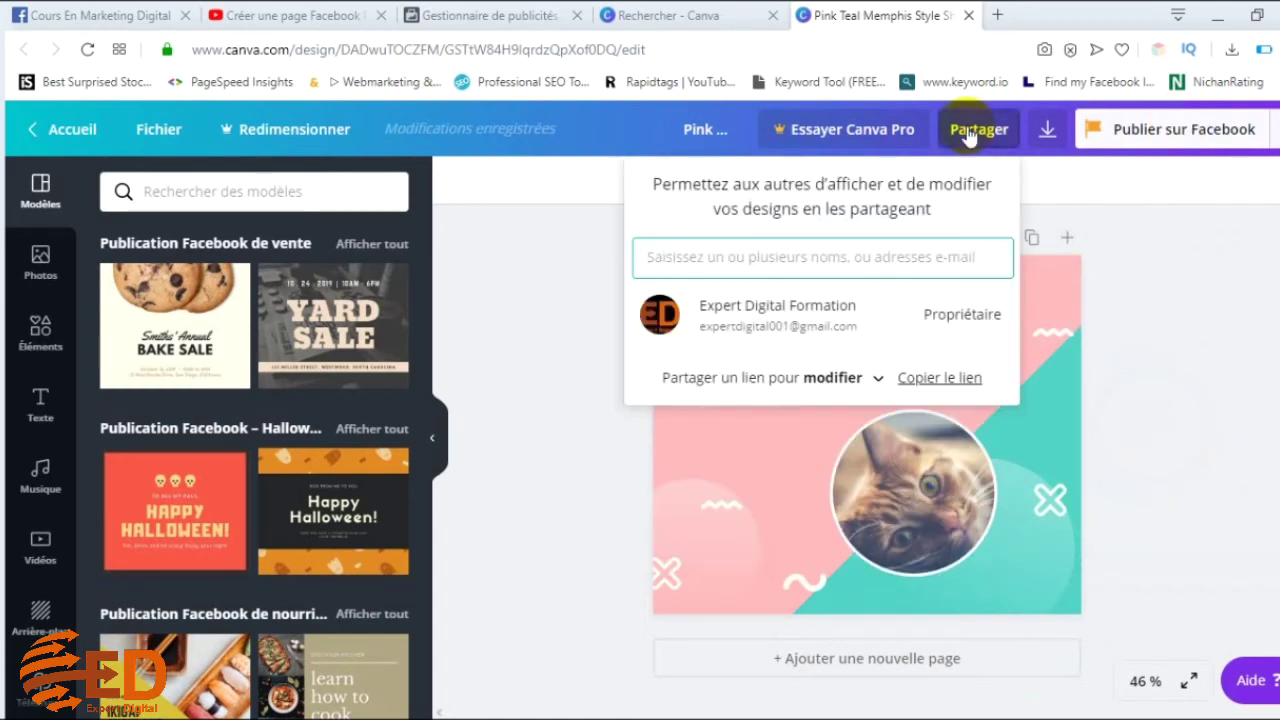
{"action": "left_click", "coordinate": [968, 133]}
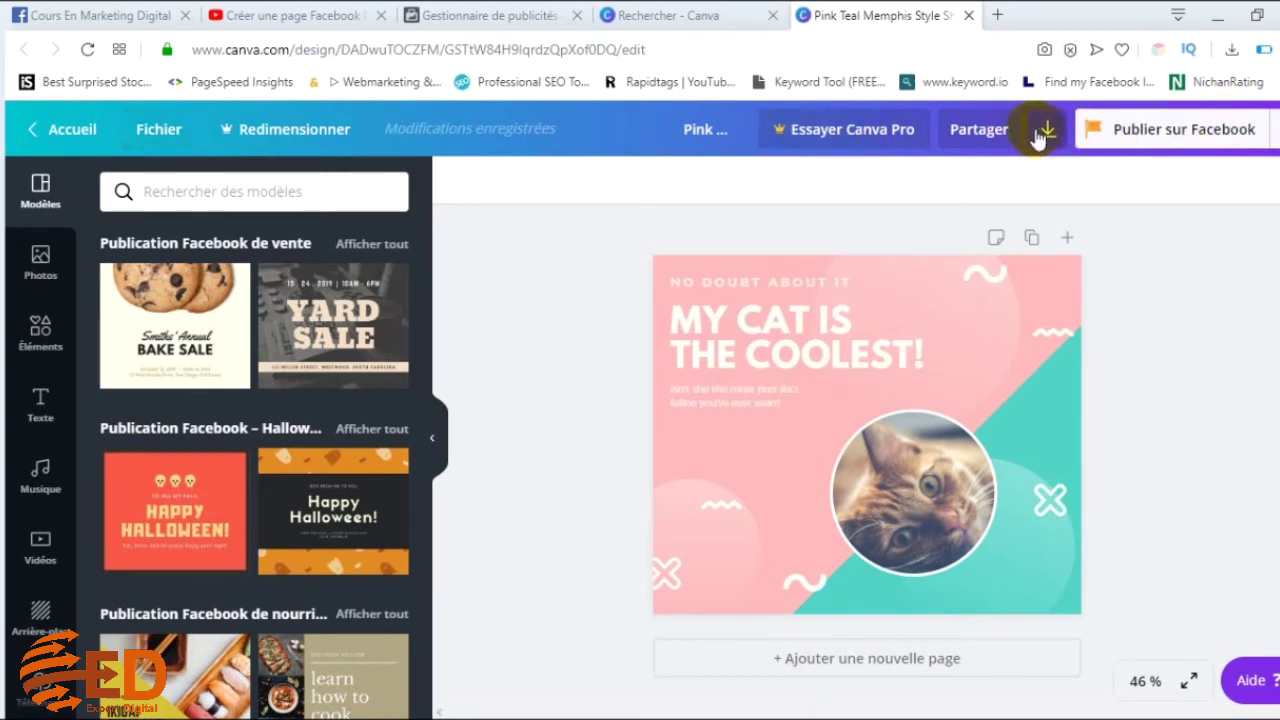
{"action": "left_click", "coordinate": [994, 135]}
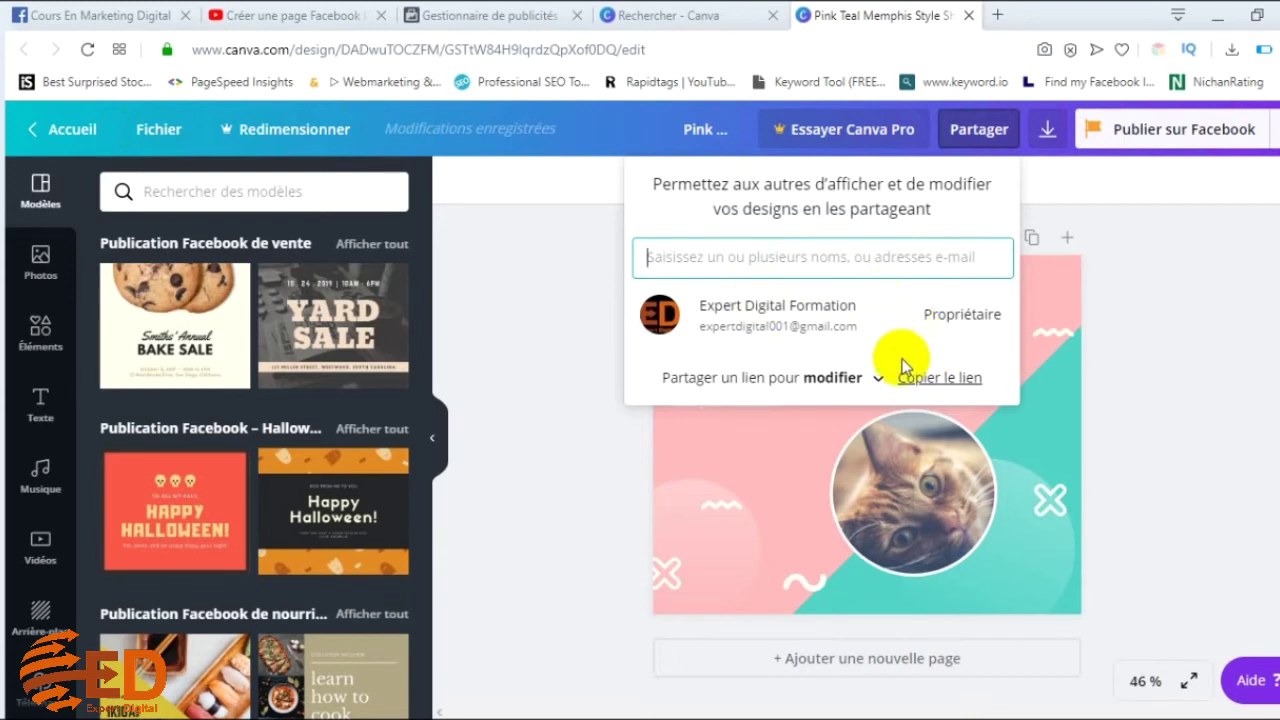
{"action": "left_click", "coordinate": [1047, 132]}
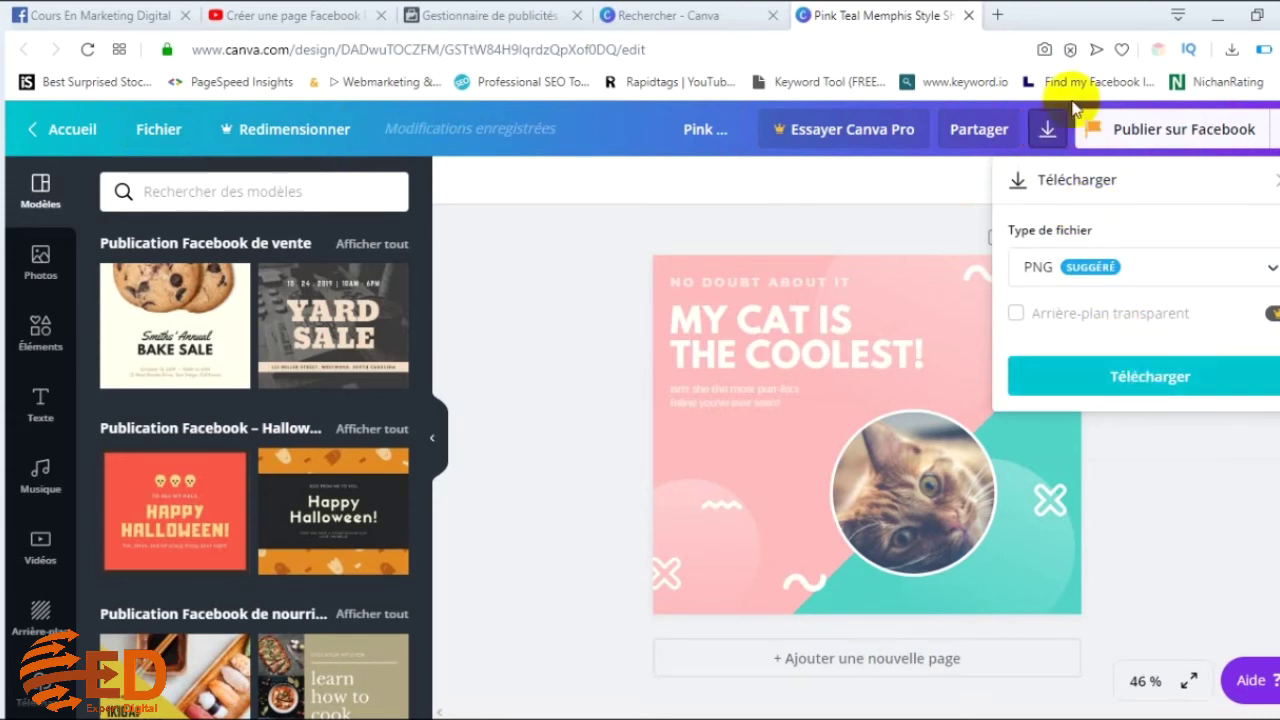
- Delete the "No doubt about it" line above the headline in the cat design
{"action": "left_click", "coordinate": [825, 348]}
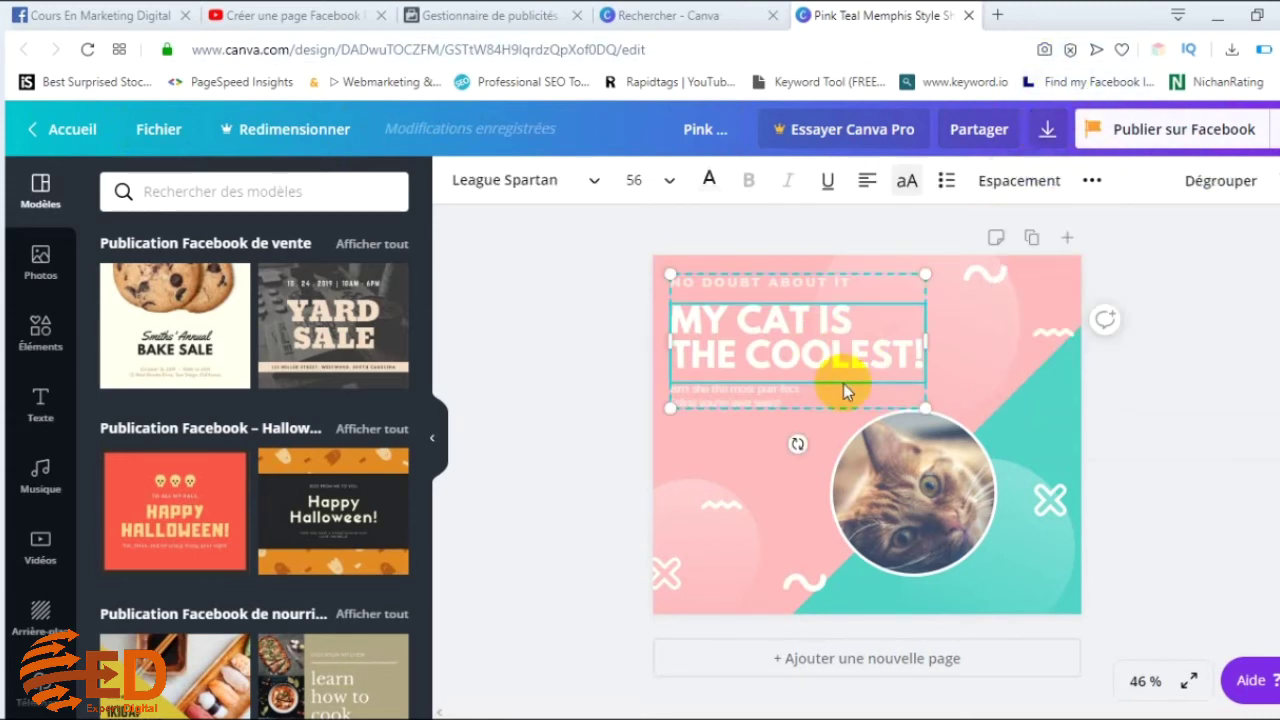
{"action": "left_click", "coordinate": [846, 287]}
{"action": "left_click", "coordinate": [846, 287]}
{"action": "left_click_drag", "start_coordinate": [758, 286], "coordinate": [677, 280]}
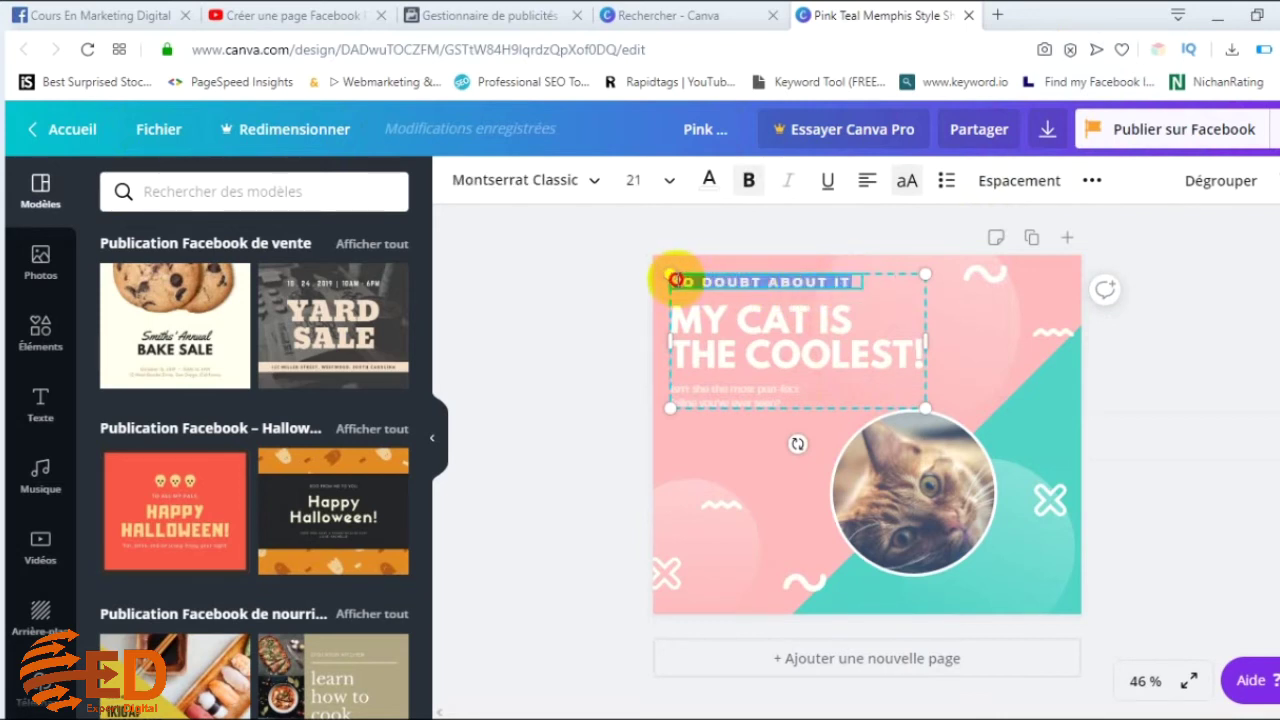
{"action": "key", "text": "BackSpace"}
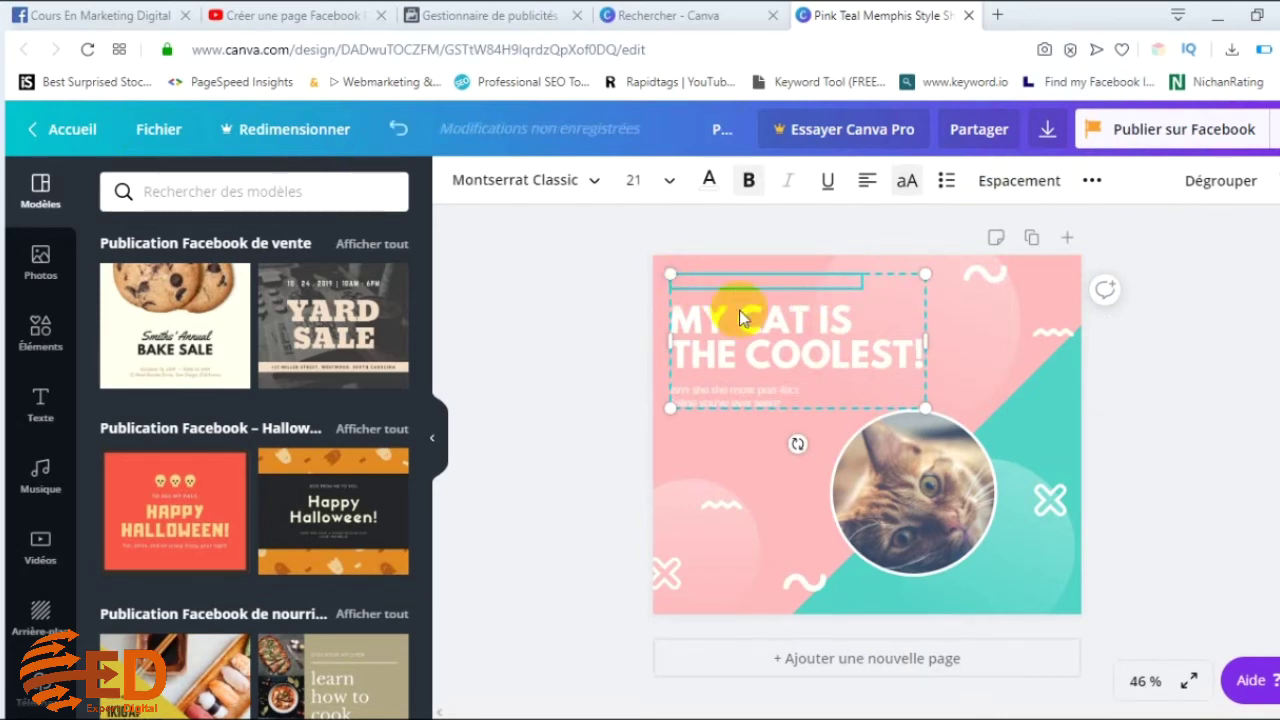
- Clear the small description under the headline and replace the headline with "Donnez vie à vos idées avec nos collections des images!"
{"action": "left_click", "coordinate": [818, 398]}
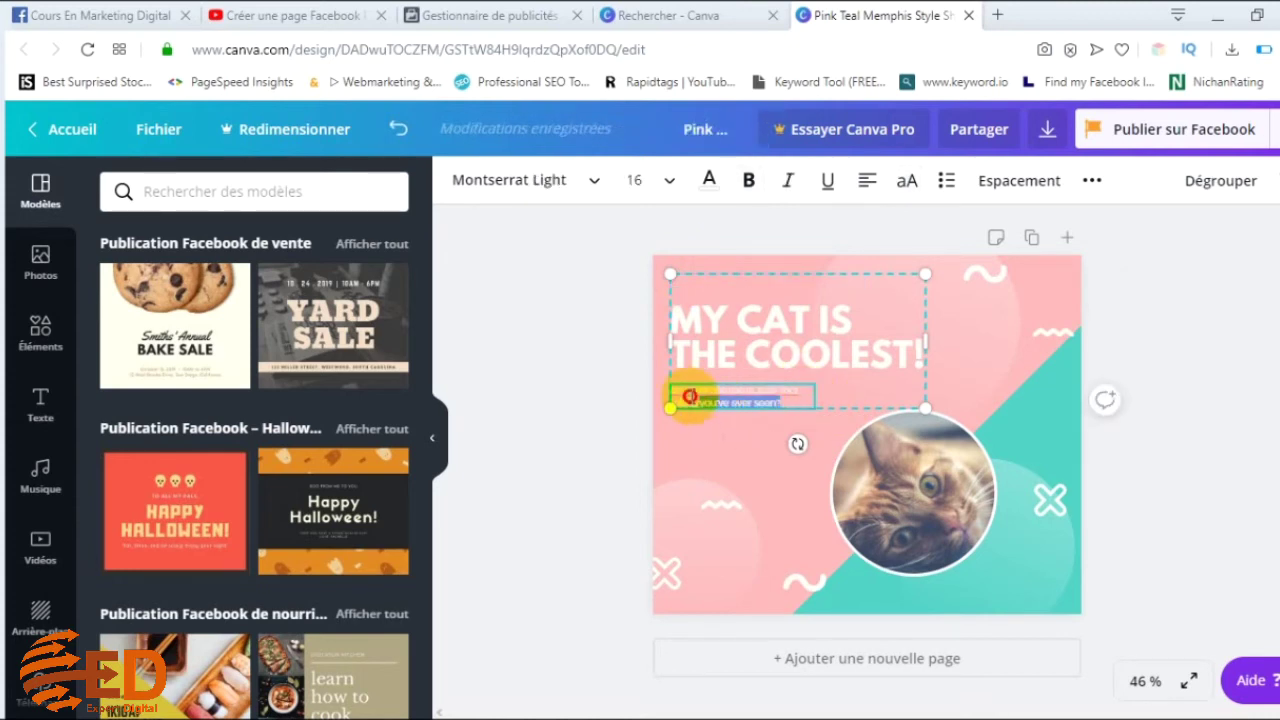
{"action": "left_click_drag", "start_coordinate": [650, 394], "coordinate": [713, 425]}
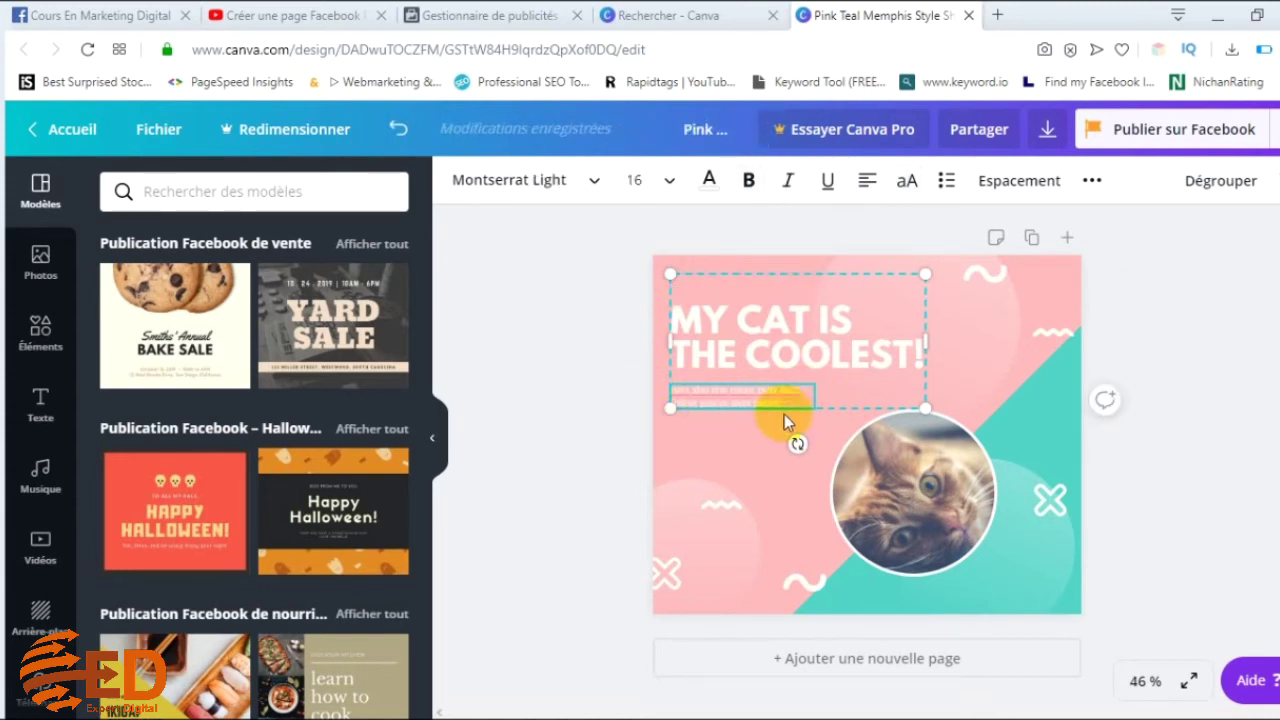
{"action": "left_click_drag", "start_coordinate": [791, 404], "coordinate": [670, 408]}
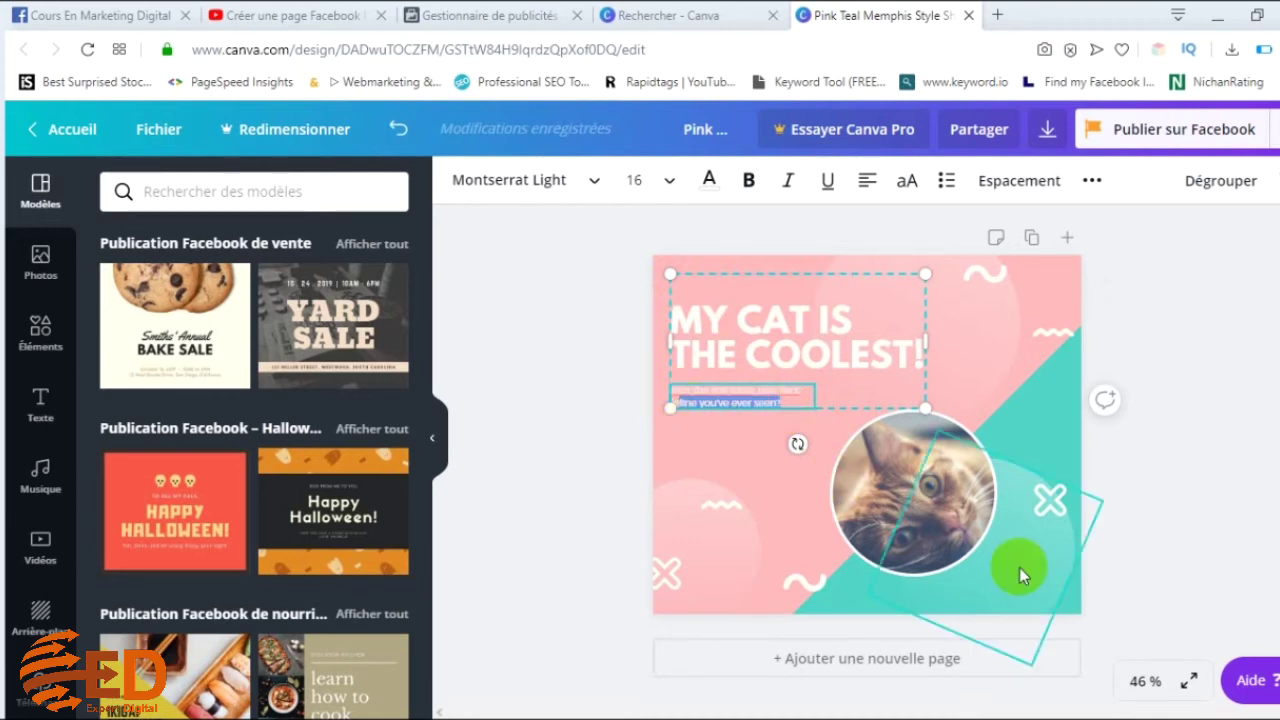
{"action": "key", "text": "BackSpace"}
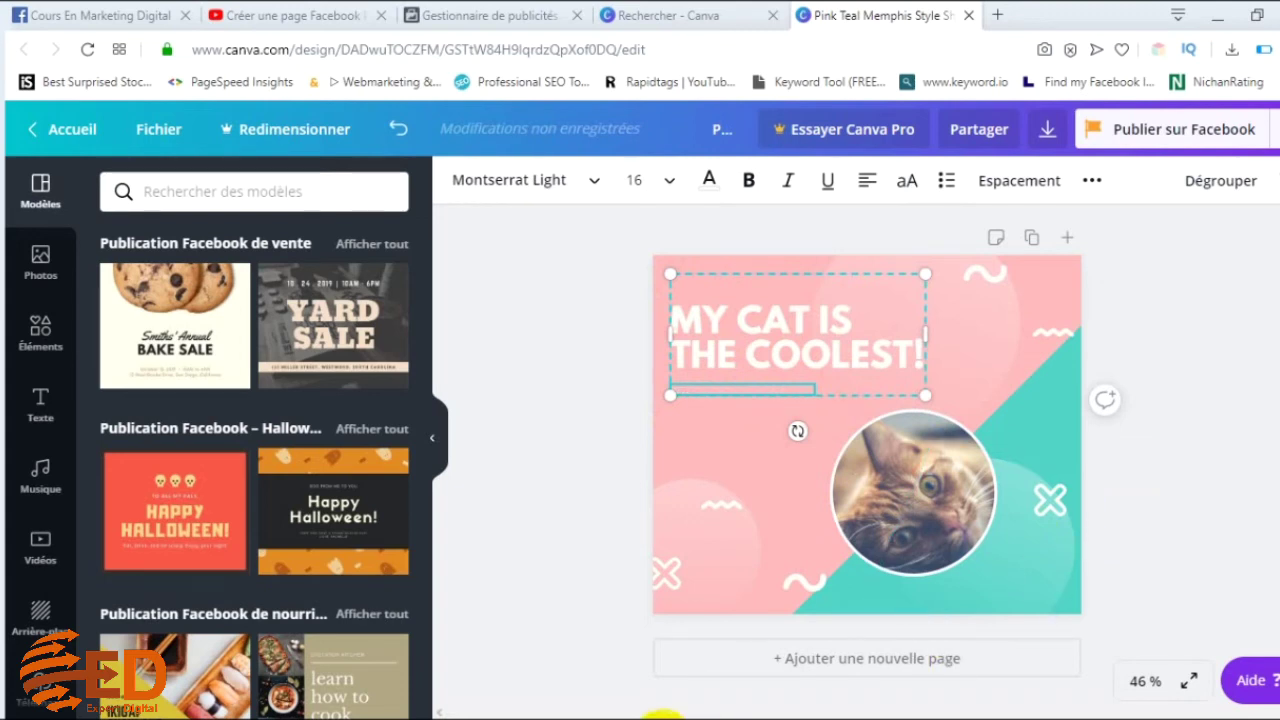
{"action": "key", "text": "ctrl+z"}
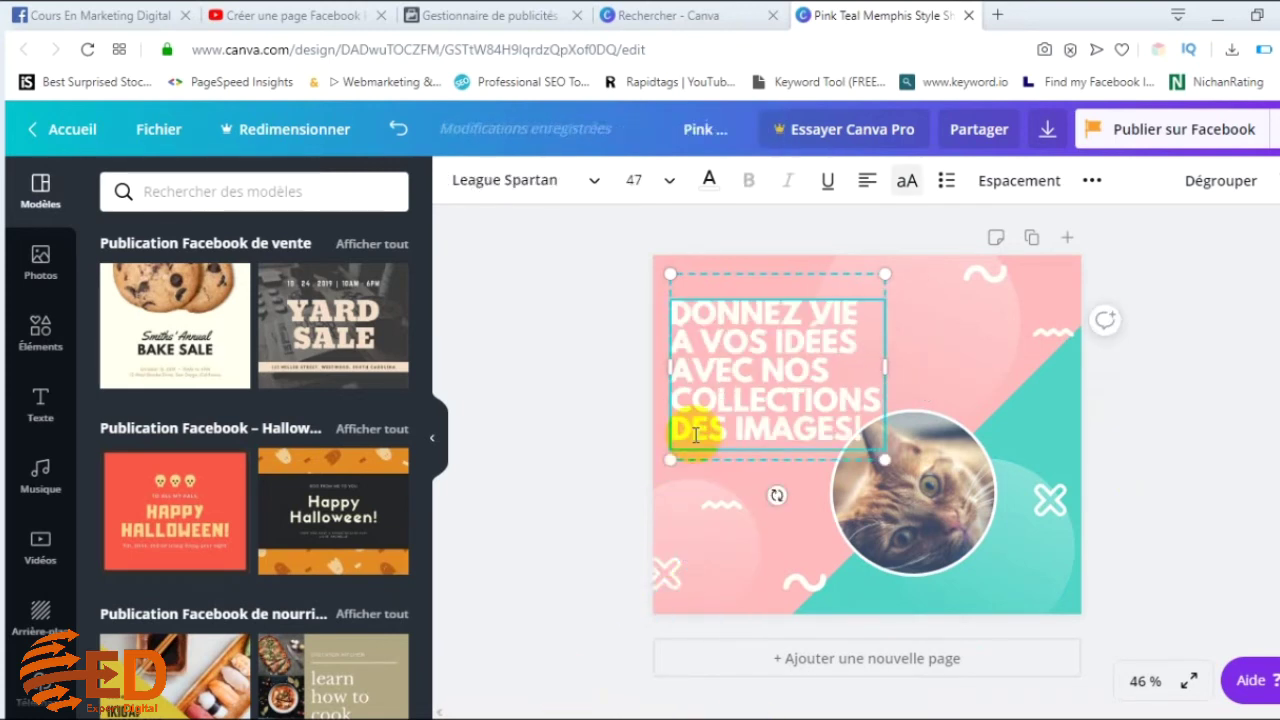
- Set the headline's font size to 42 and widen its text box so the text spans four lines
{"action": "left_click", "coordinate": [670, 182]}
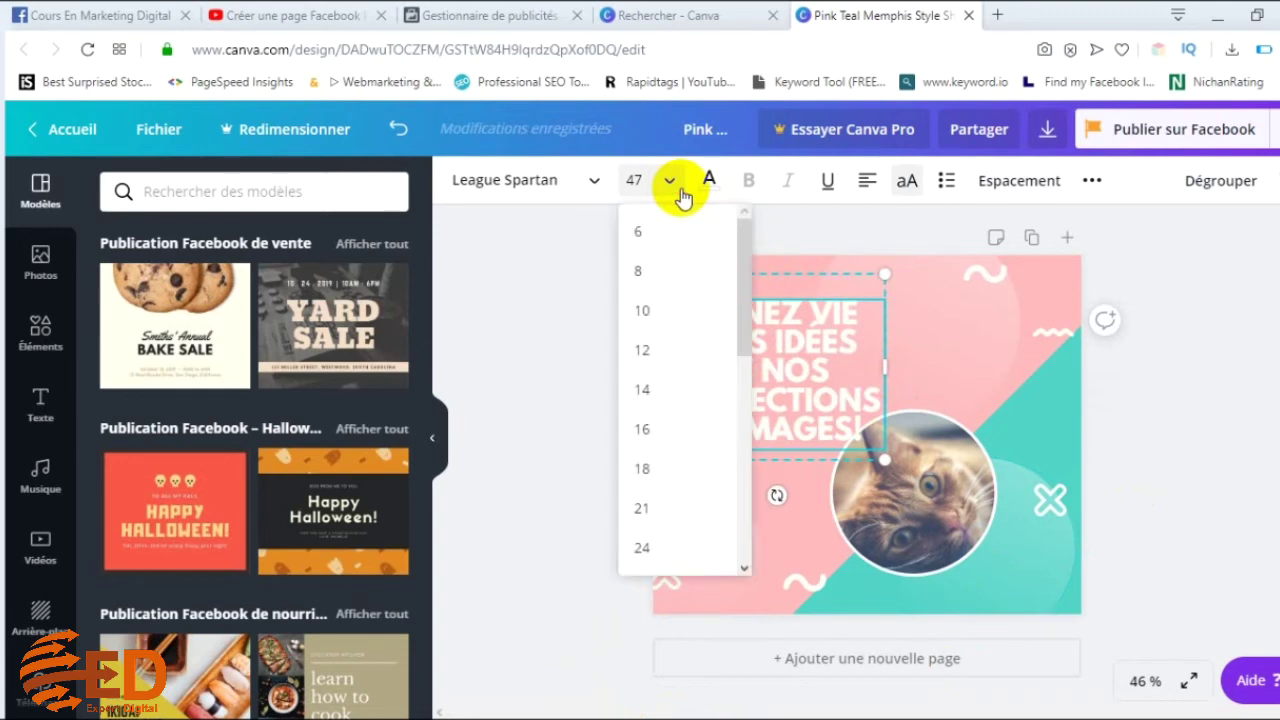
{"action": "scroll", "coordinate": [665, 510], "scroll_direction": "down", "scroll_amount": 2}
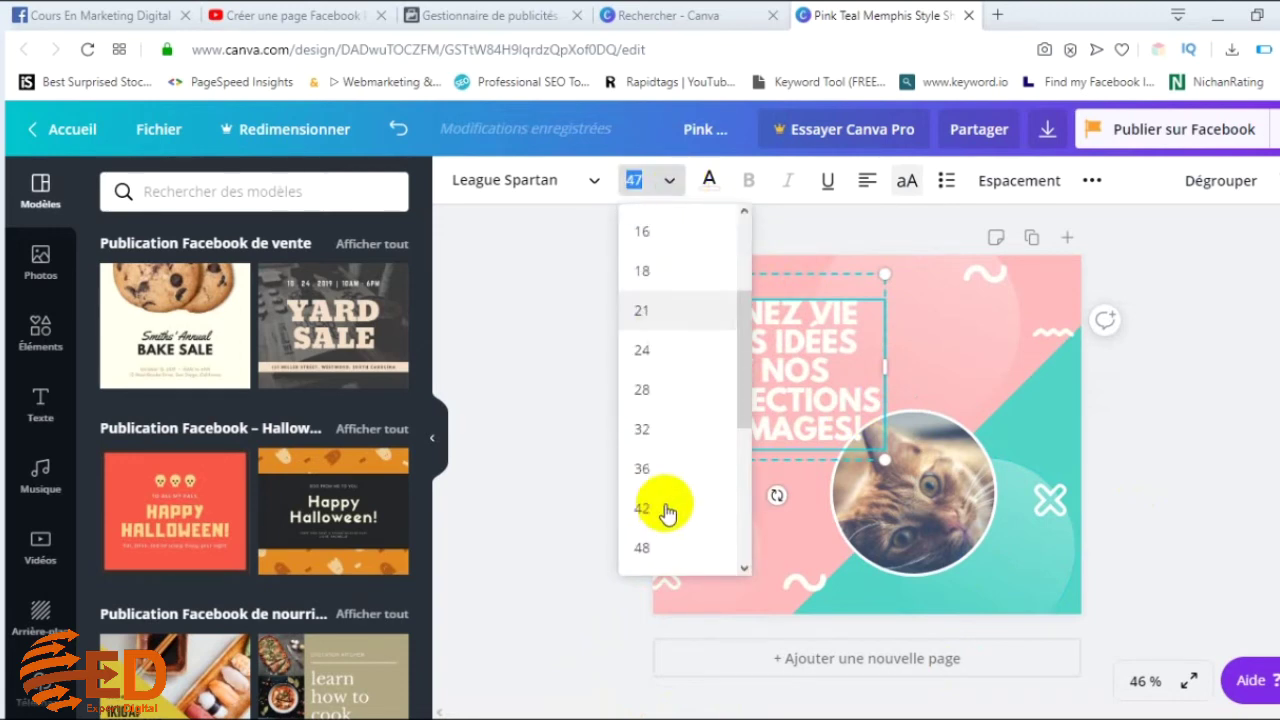
{"action": "left_click", "coordinate": [668, 510]}
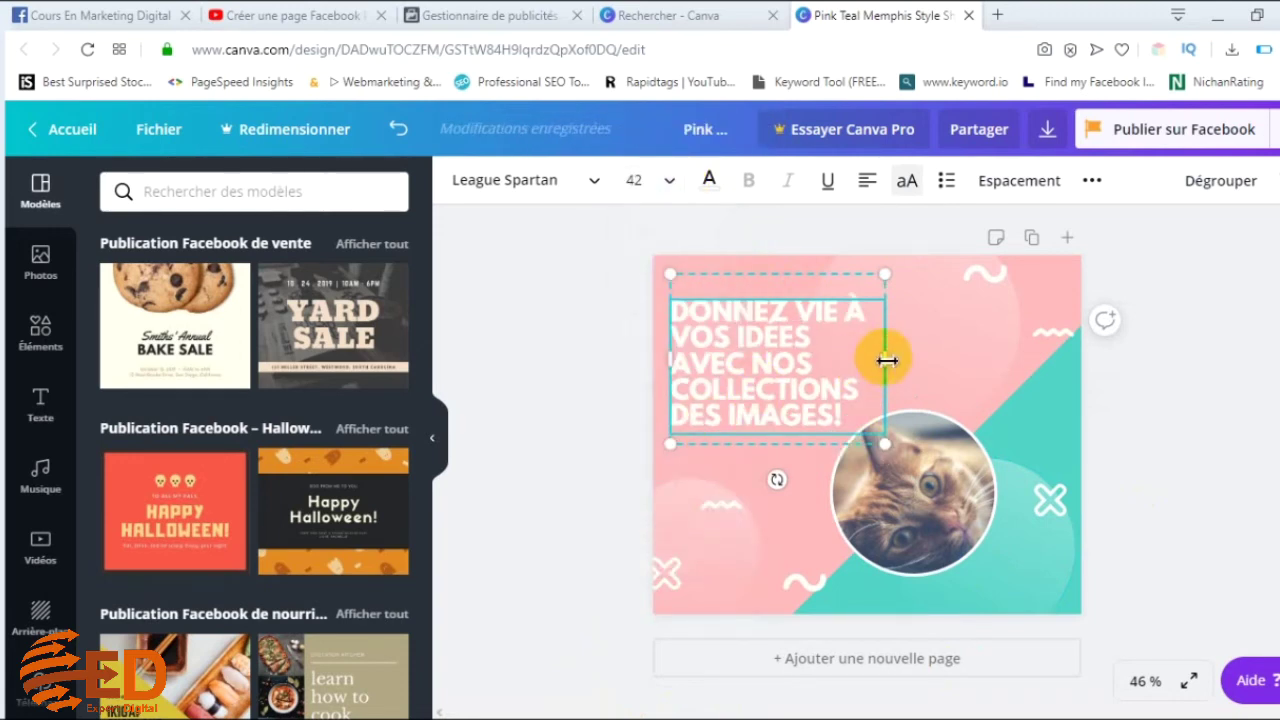
{"action": "left_click_drag", "start_coordinate": [884, 362], "coordinate": [1100, 383]}
{"action": "left_click", "coordinate": [1198, 470]}
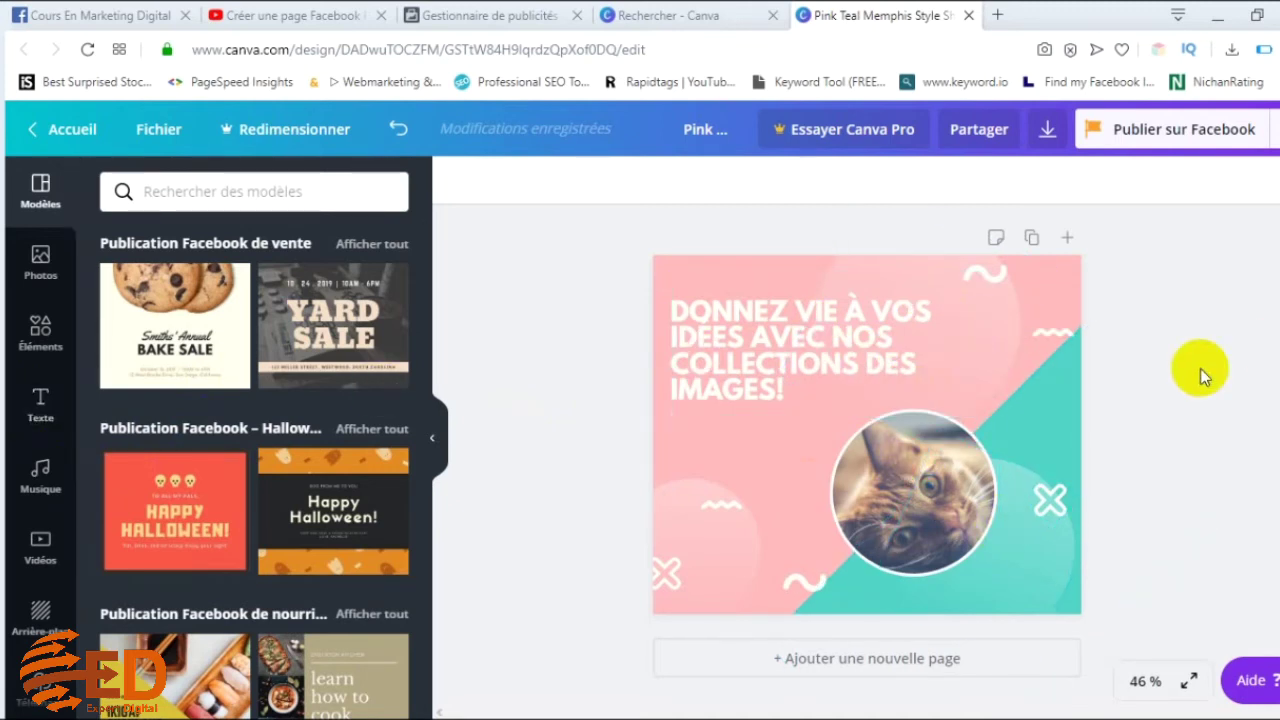
- Download the design as a PNG and dismiss the Canva Pro free trial offer
{"action": "left_click", "coordinate": [1046, 133]}
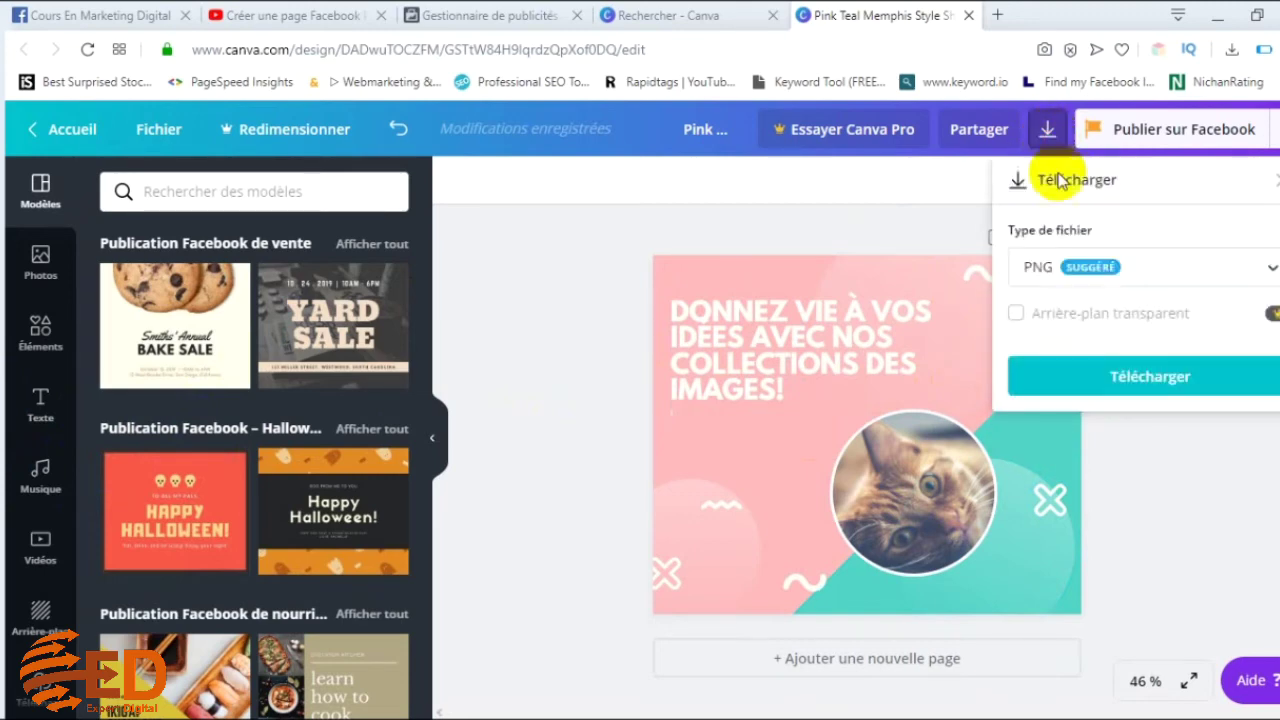
{"action": "left_click", "coordinate": [1127, 377]}
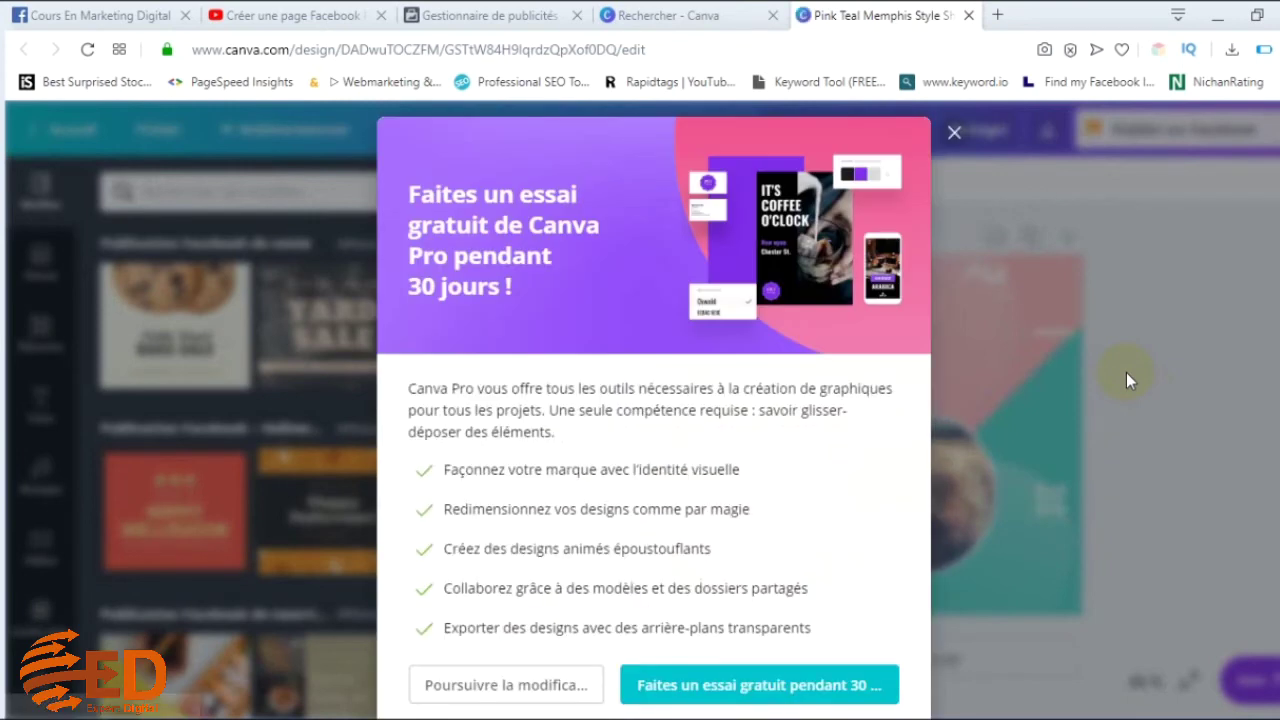
{"action": "left_click", "coordinate": [953, 134]}
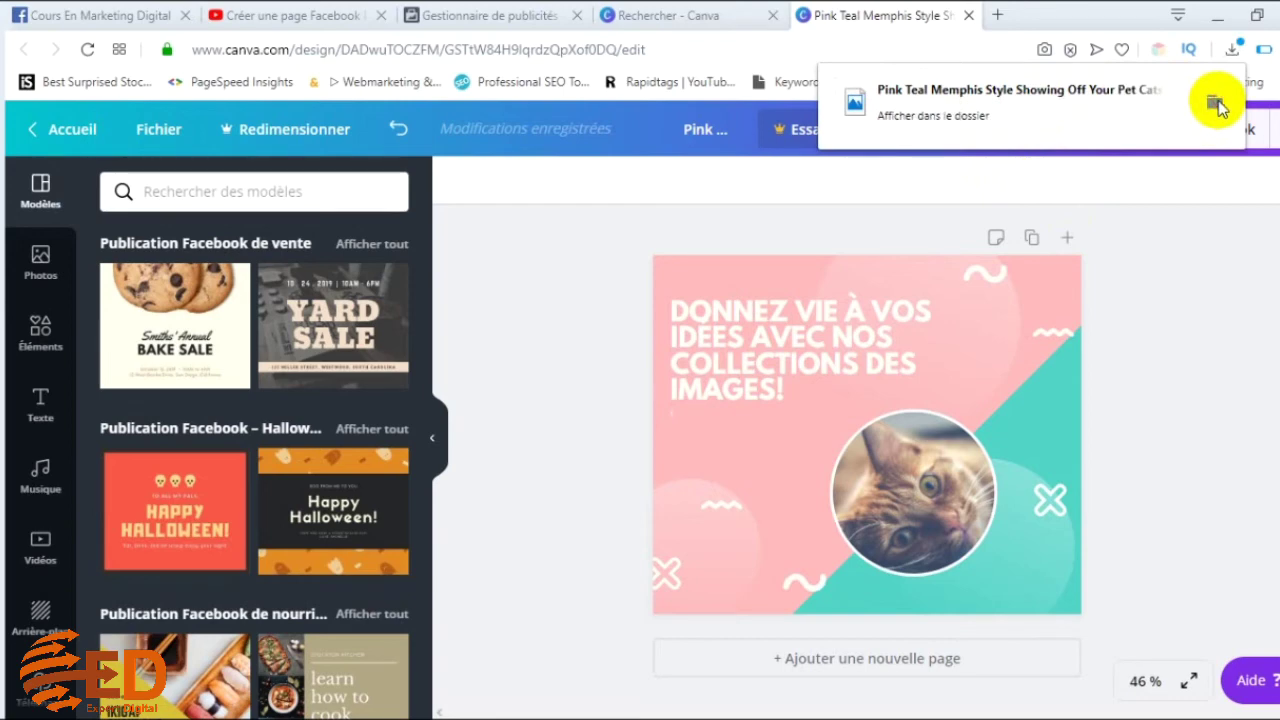
- Show the downloaded image in its folder and rename the file as PUBLICATION
{"action": "left_click", "coordinate": [1216, 105]}
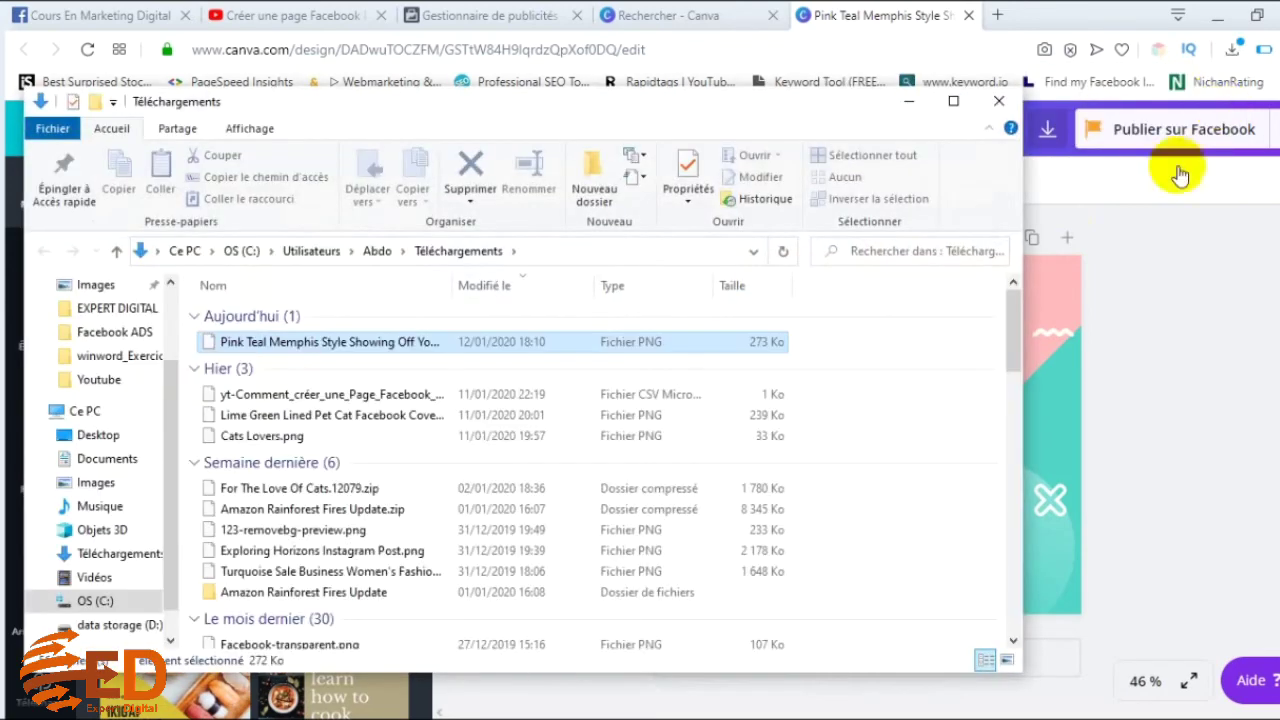
{"action": "left_click", "coordinate": [425, 343]}
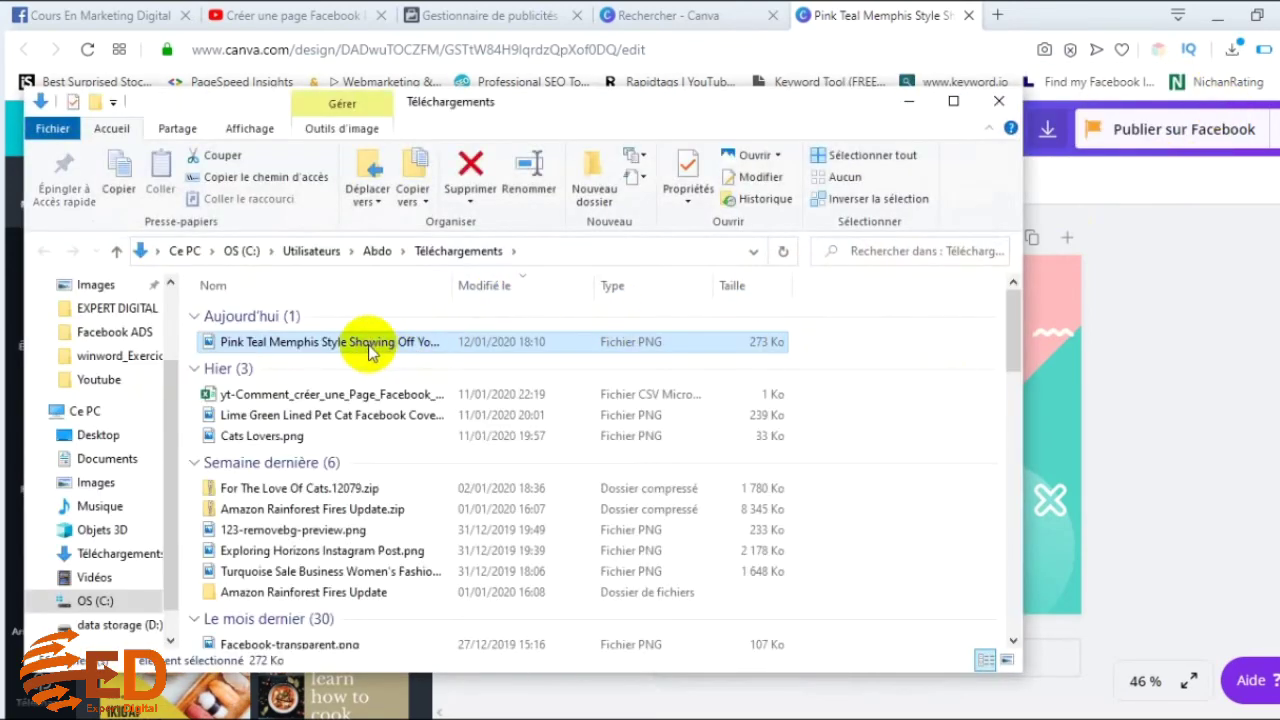
{"action": "left_click", "coordinate": [370, 343]}
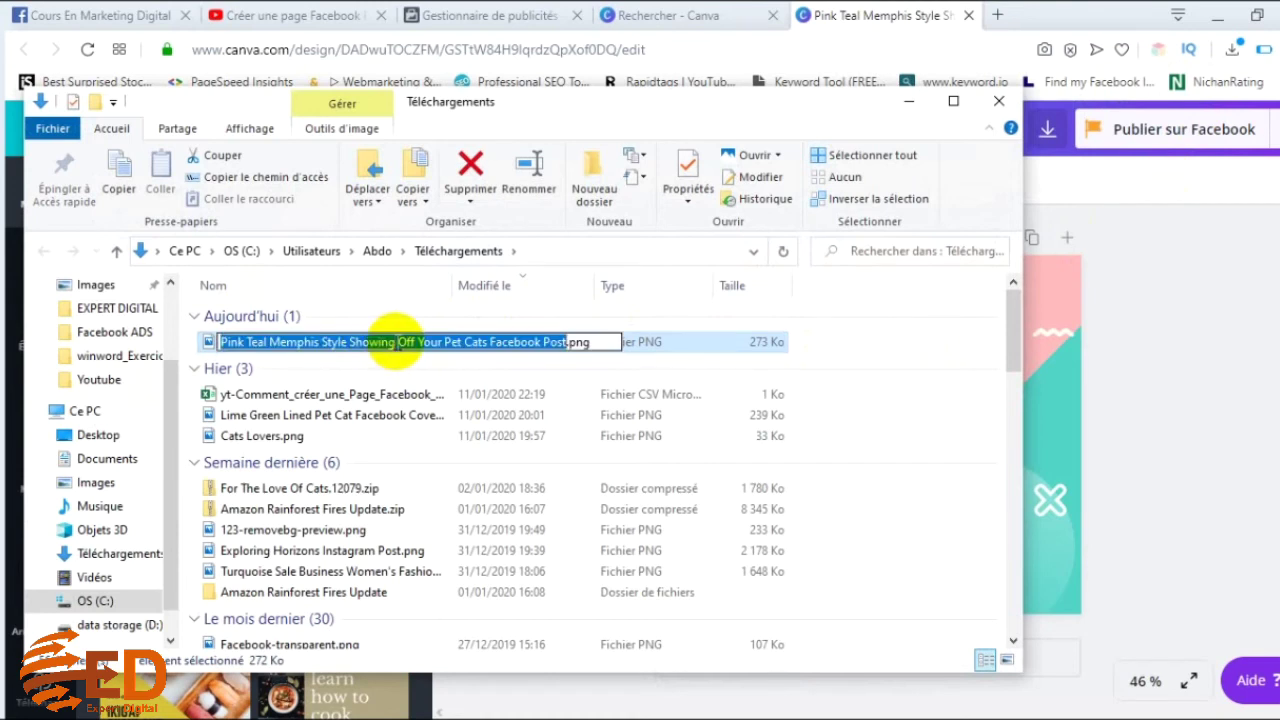
{"action": "key", "text": "BackSpace"}
{"action": "type", "text": "PUBLICATION"}
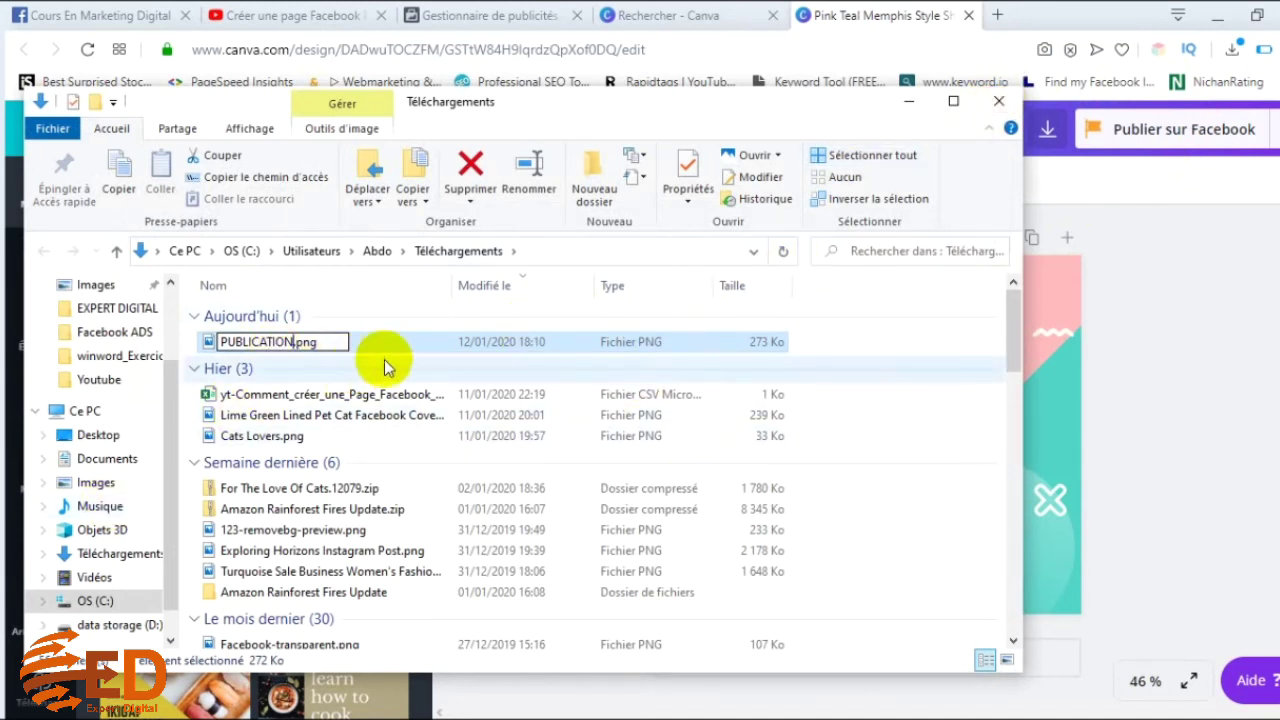
{"action": "left_click", "coordinate": [384, 343]}
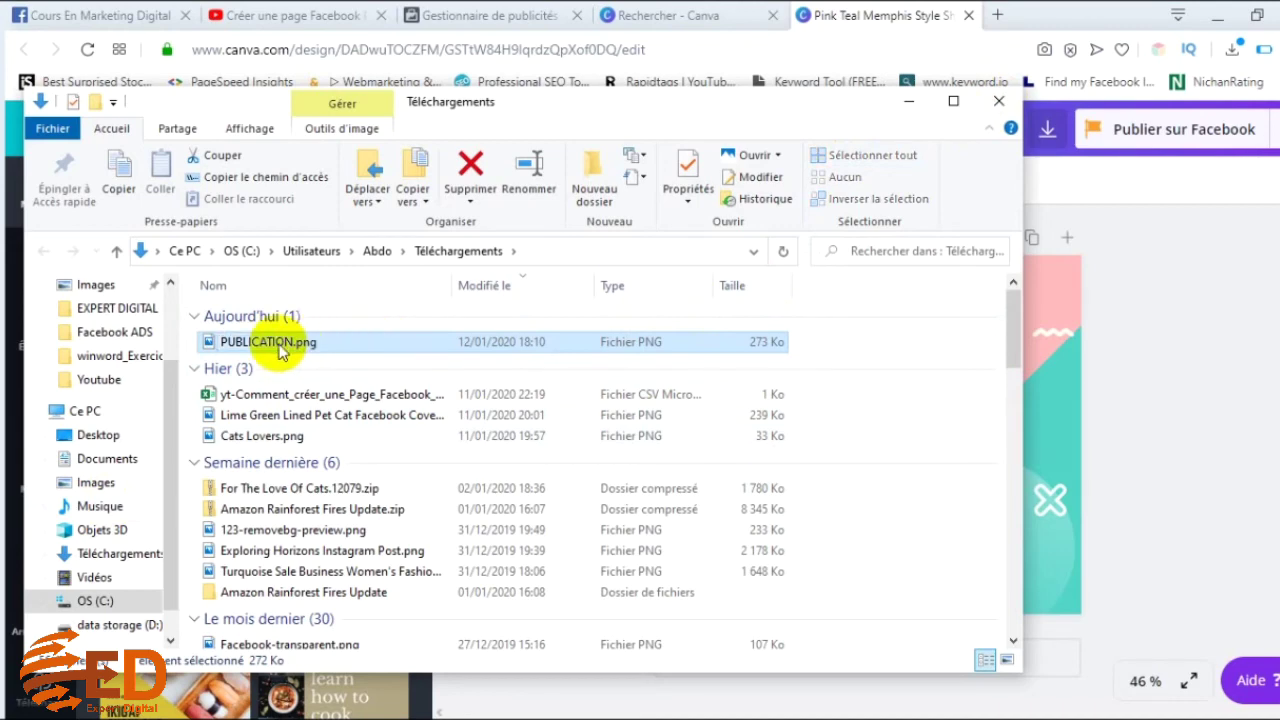
- Copy PUBLICATION.png from the Téléchargements folder and paste it onto the desktop, minimizing the open windows
{"action": "right_click", "coordinate": [248, 345]}
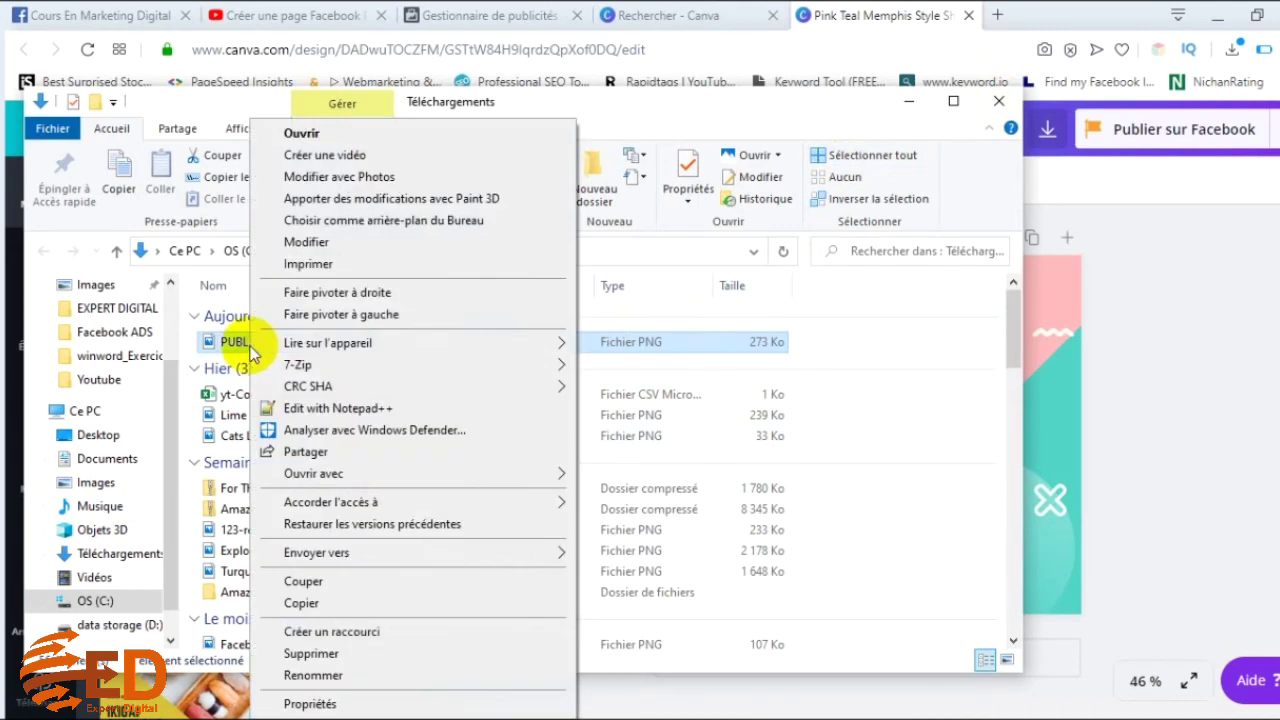
{"action": "left_click", "coordinate": [358, 598]}
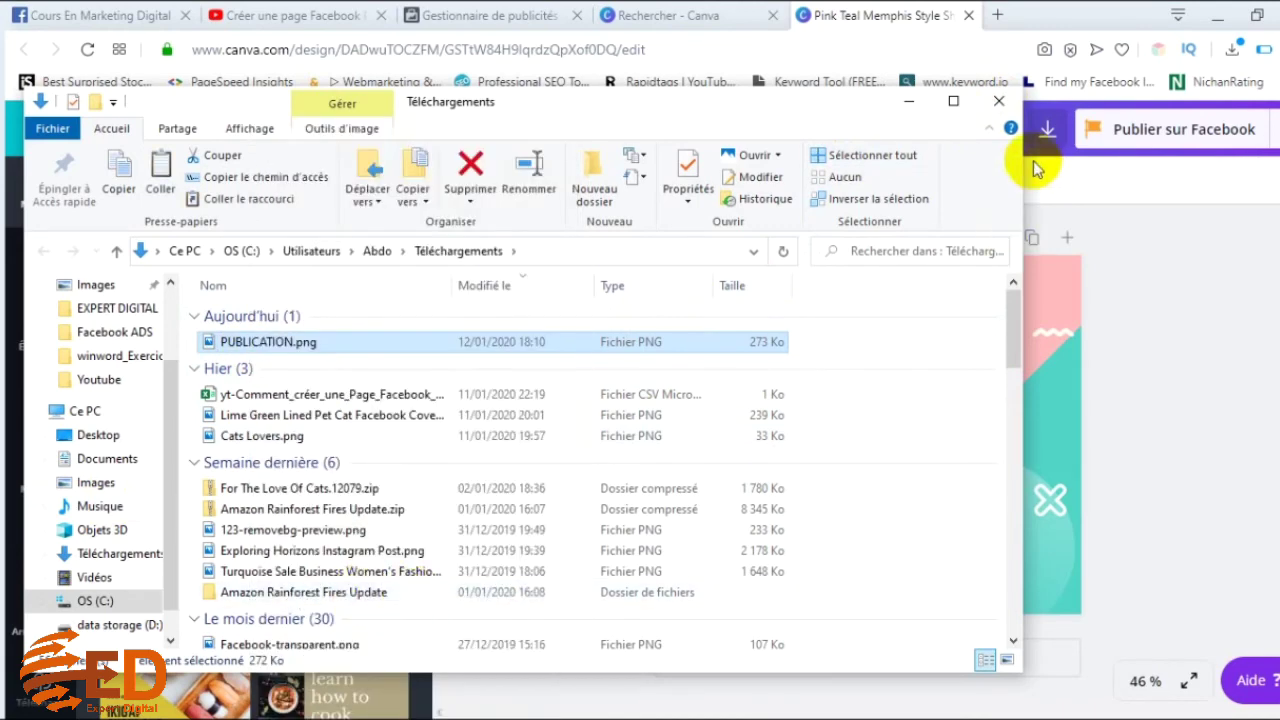
{"action": "left_click", "coordinate": [908, 101]}
{"action": "left_click", "coordinate": [1219, 17]}
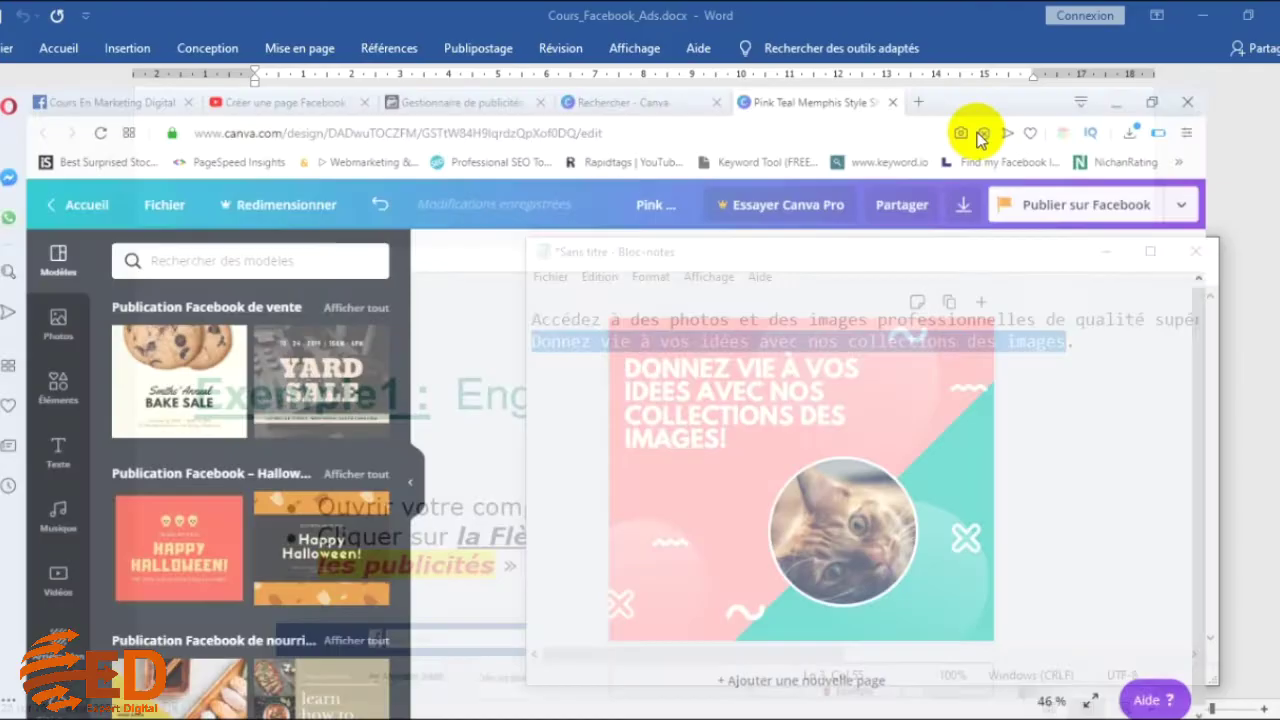
{"action": "left_click", "coordinate": [1112, 251]}
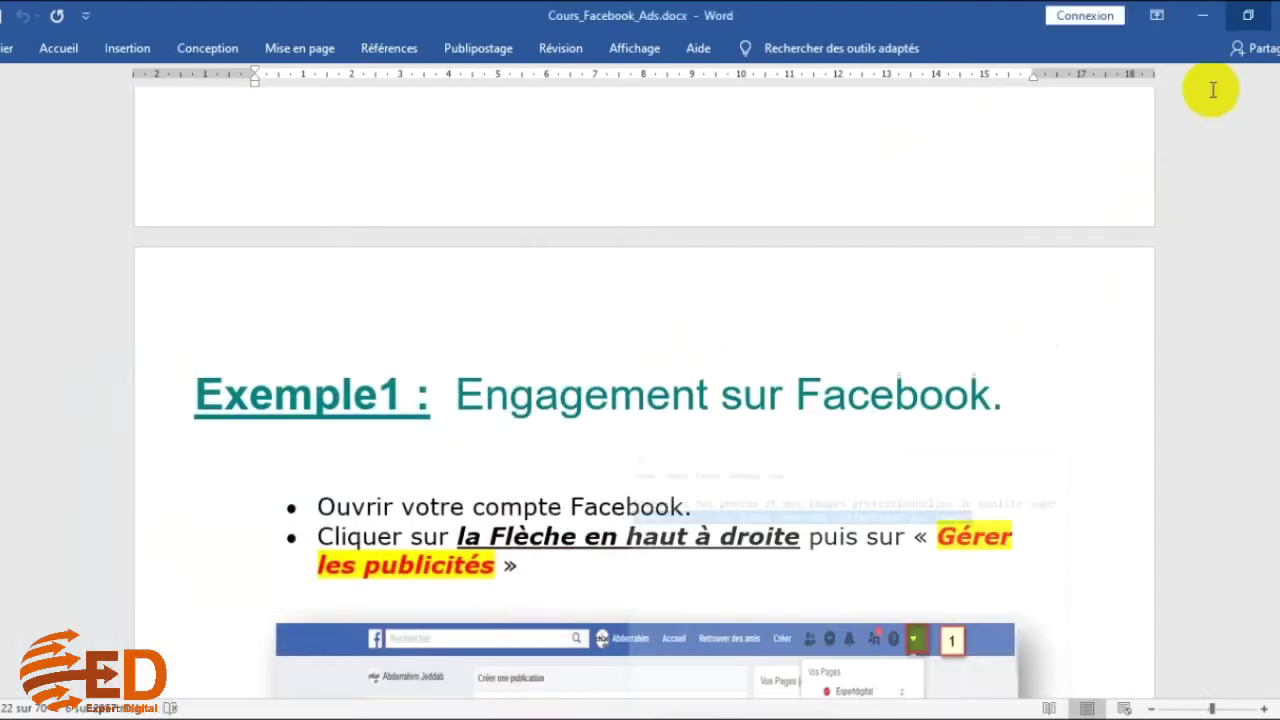
{"action": "left_click", "coordinate": [1203, 15]}
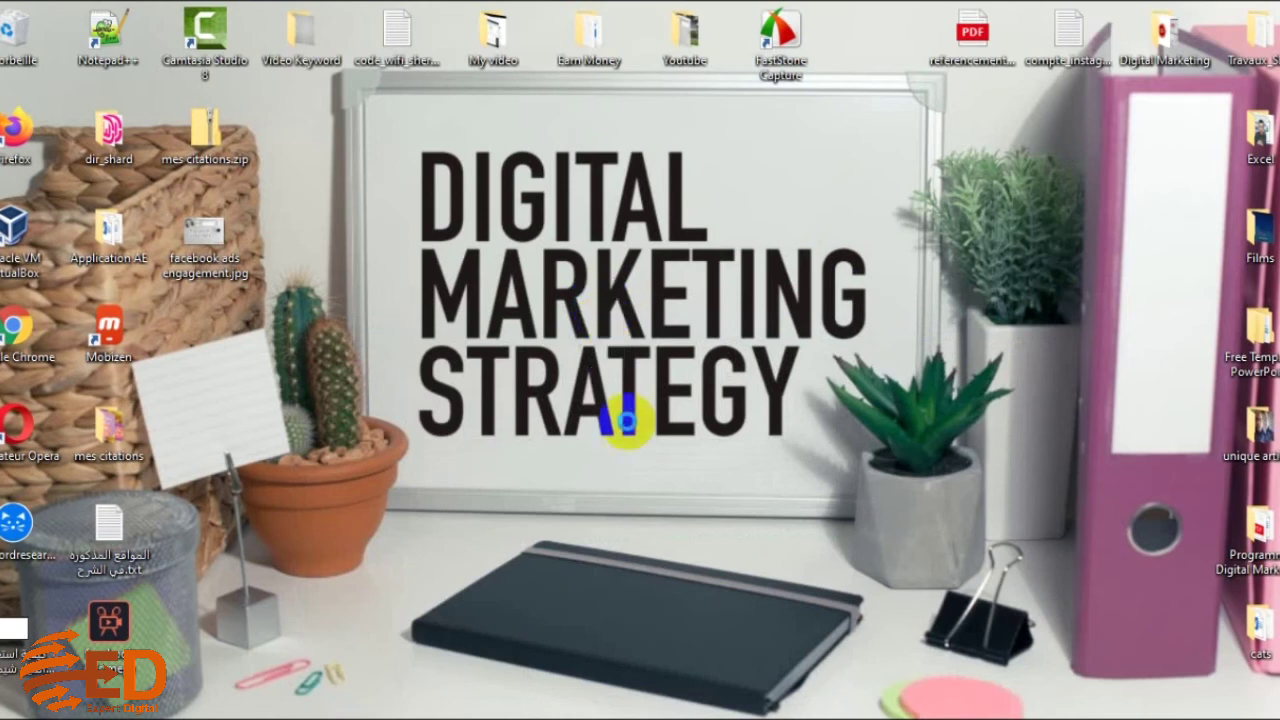
{"action": "right_click", "coordinate": [640, 468]}
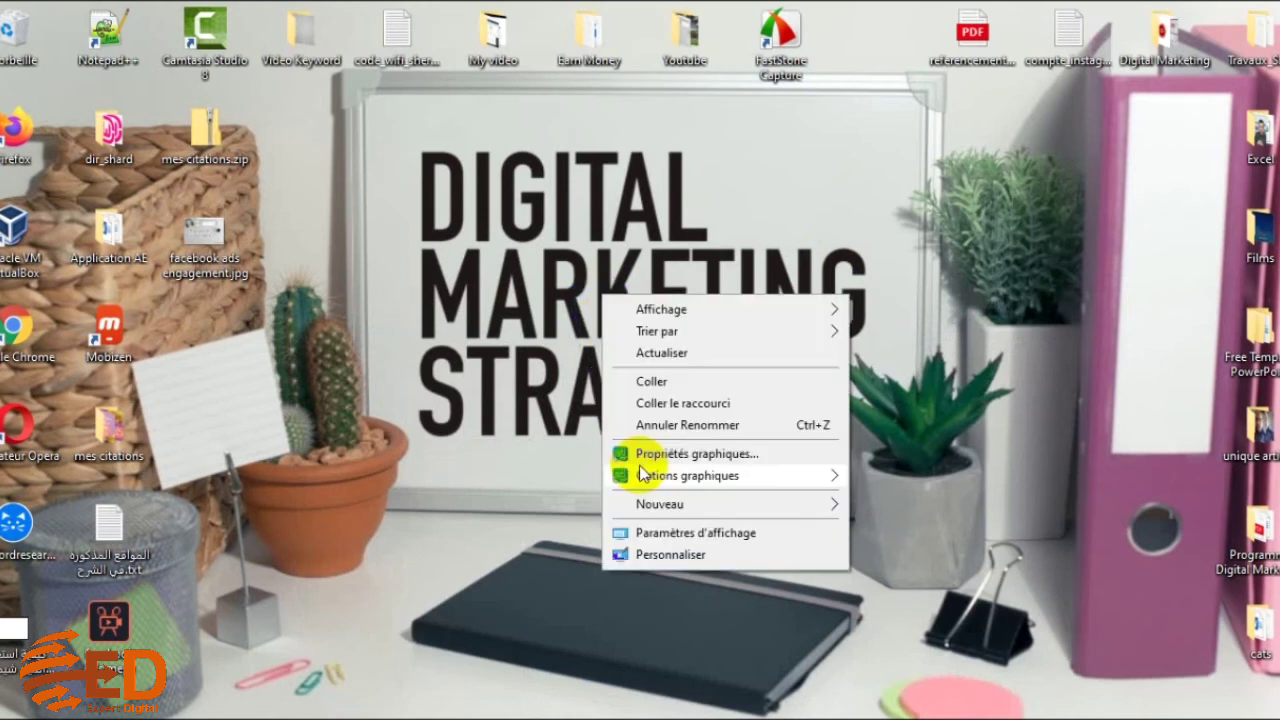
{"action": "left_click", "coordinate": [641, 381]}
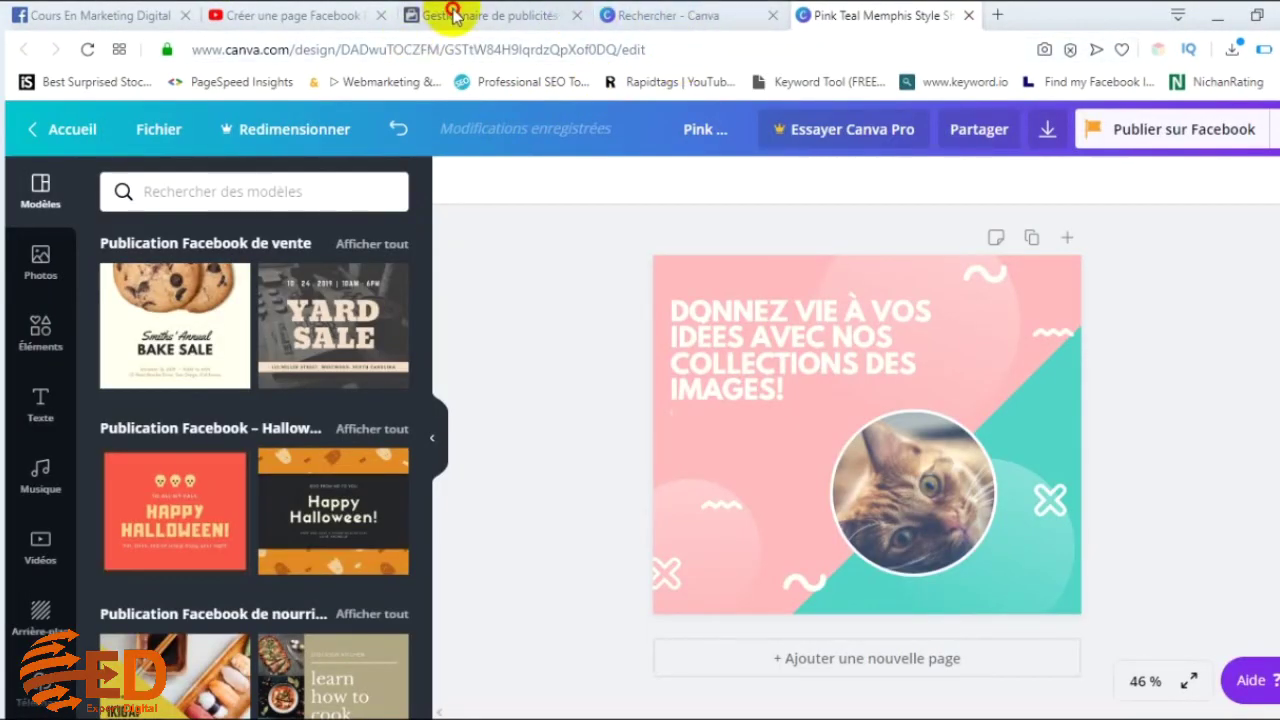
- Switch to the Facebook Ads Manager page and add PUBLICATION.png from the desktop as the ad's image
{"action": "left_click", "coordinate": [450, 16]}
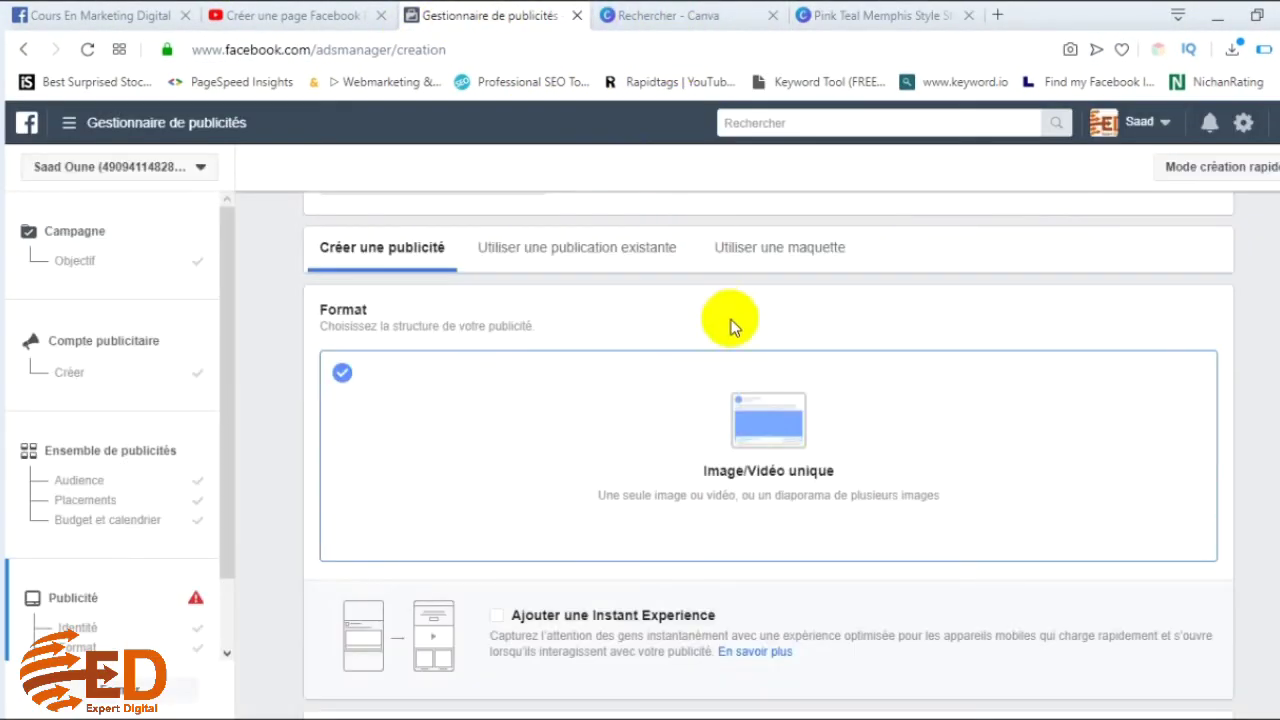
{"action": "scroll", "coordinate": [620, 458], "scroll_direction": "down", "scroll_amount": 4}
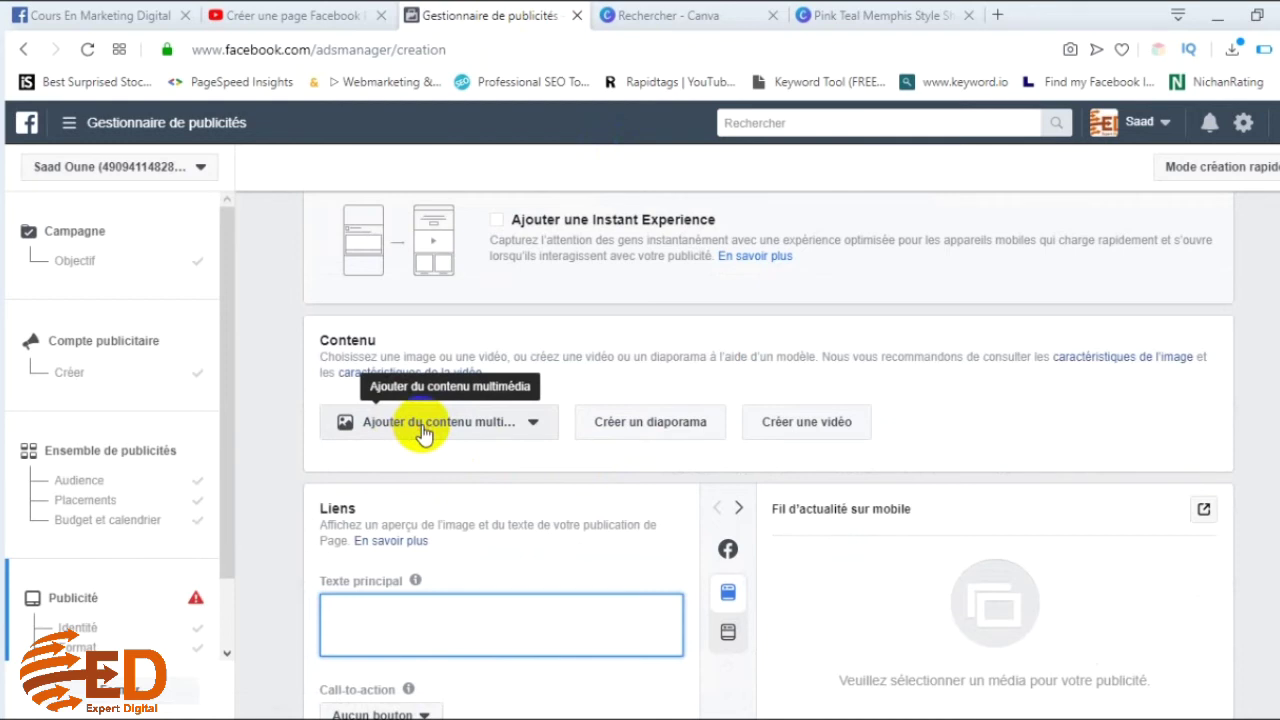
{"action": "left_click", "coordinate": [424, 432]}
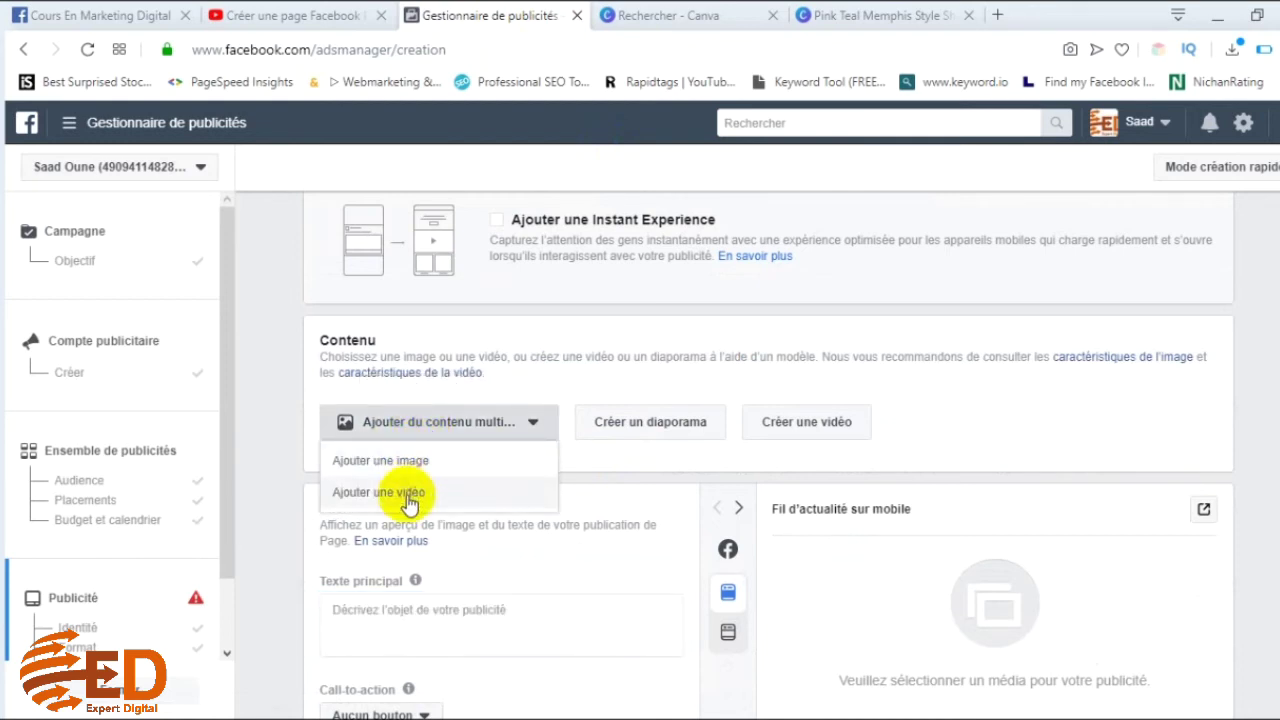
{"action": "left_click", "coordinate": [397, 467]}
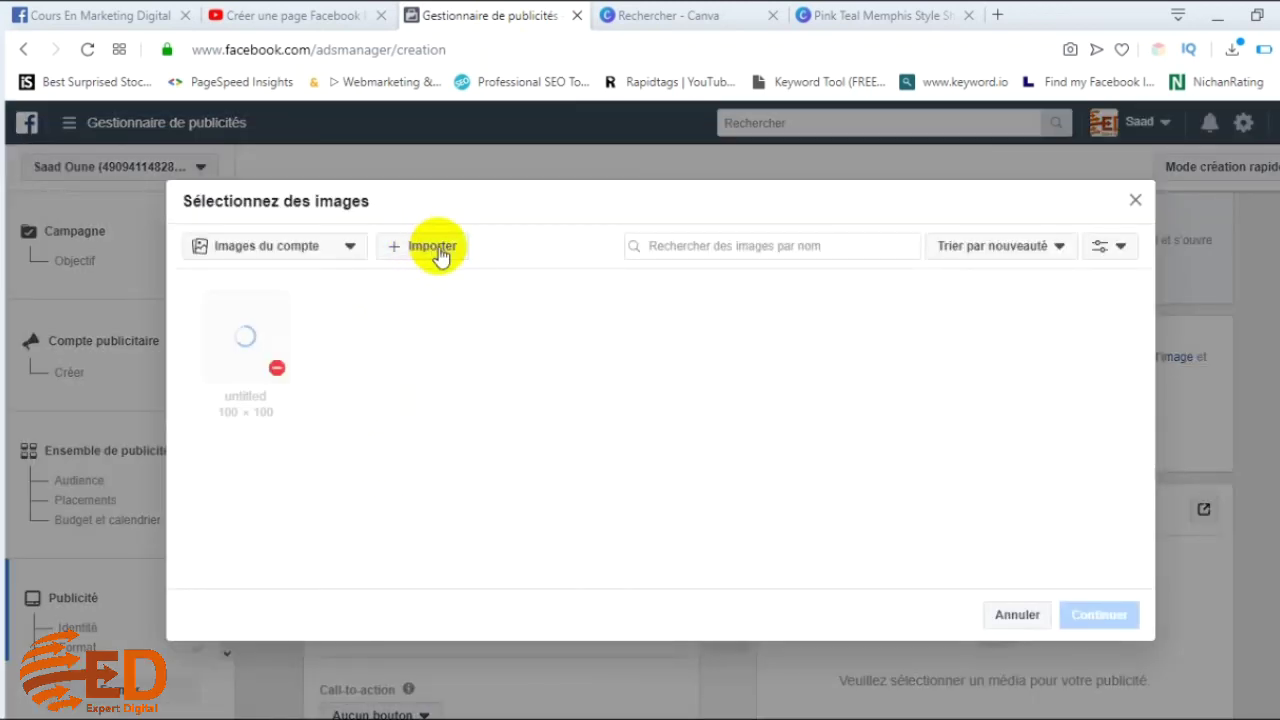
{"action": "left_click", "coordinate": [420, 250]}
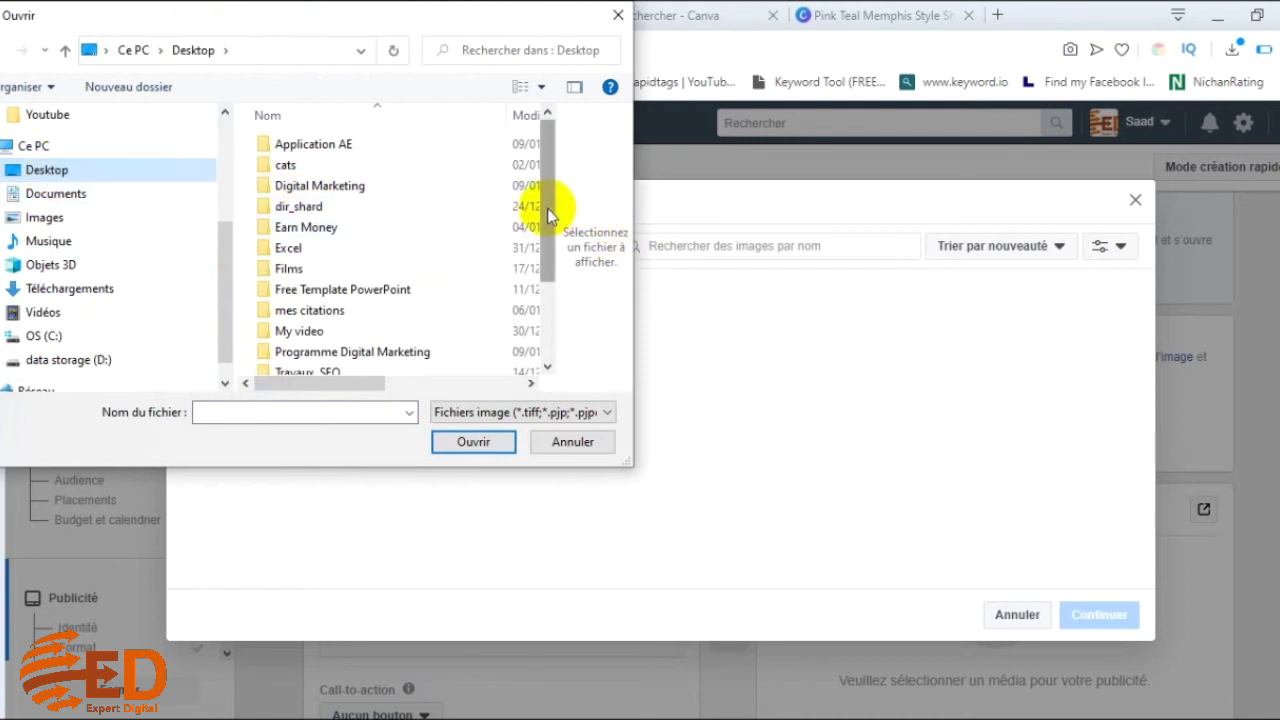
{"action": "left_click_drag", "start_coordinate": [550, 230], "coordinate": [571, 309]}
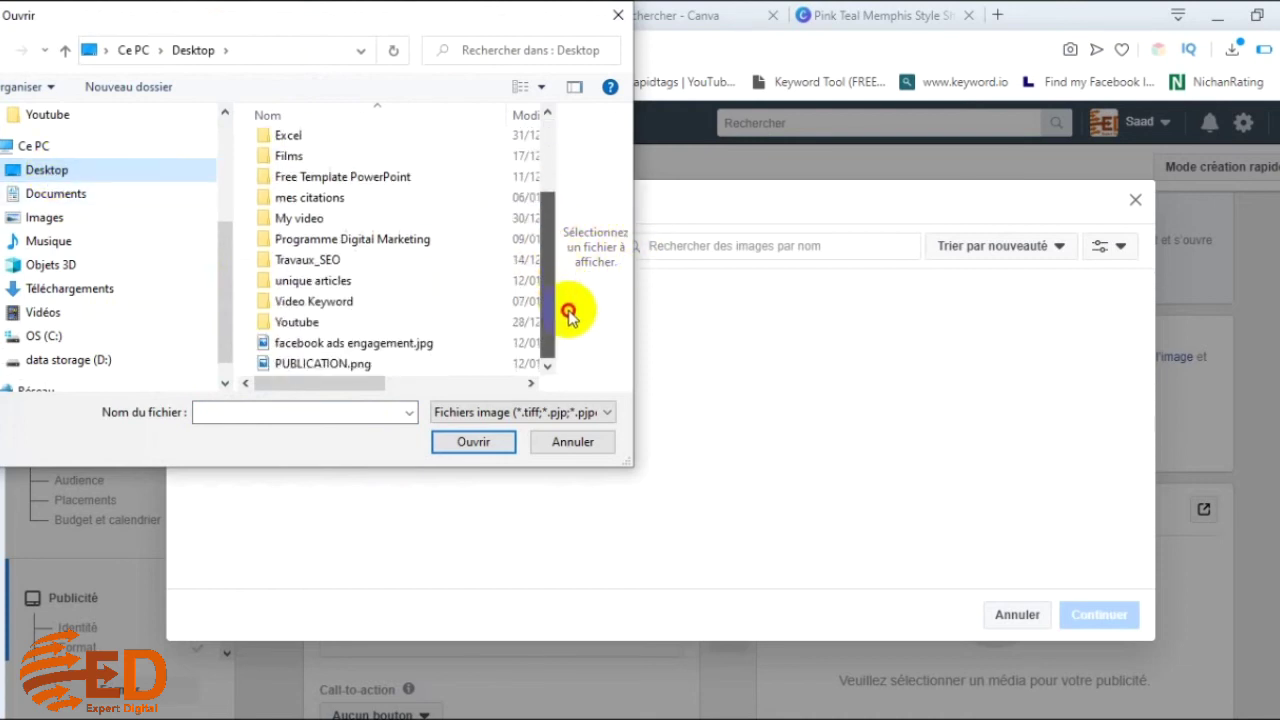
{"action": "left_click", "coordinate": [325, 364]}
{"action": "left_click", "coordinate": [466, 450]}
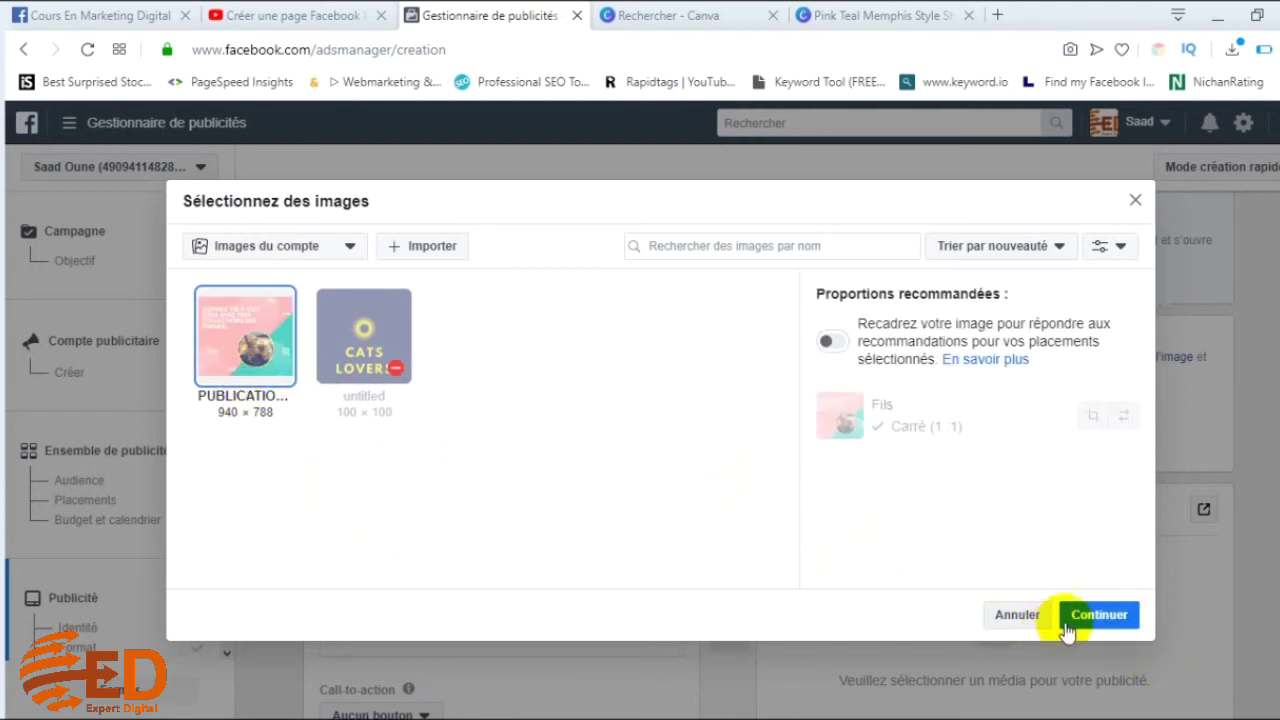
{"action": "left_click", "coordinate": [1097, 616]}
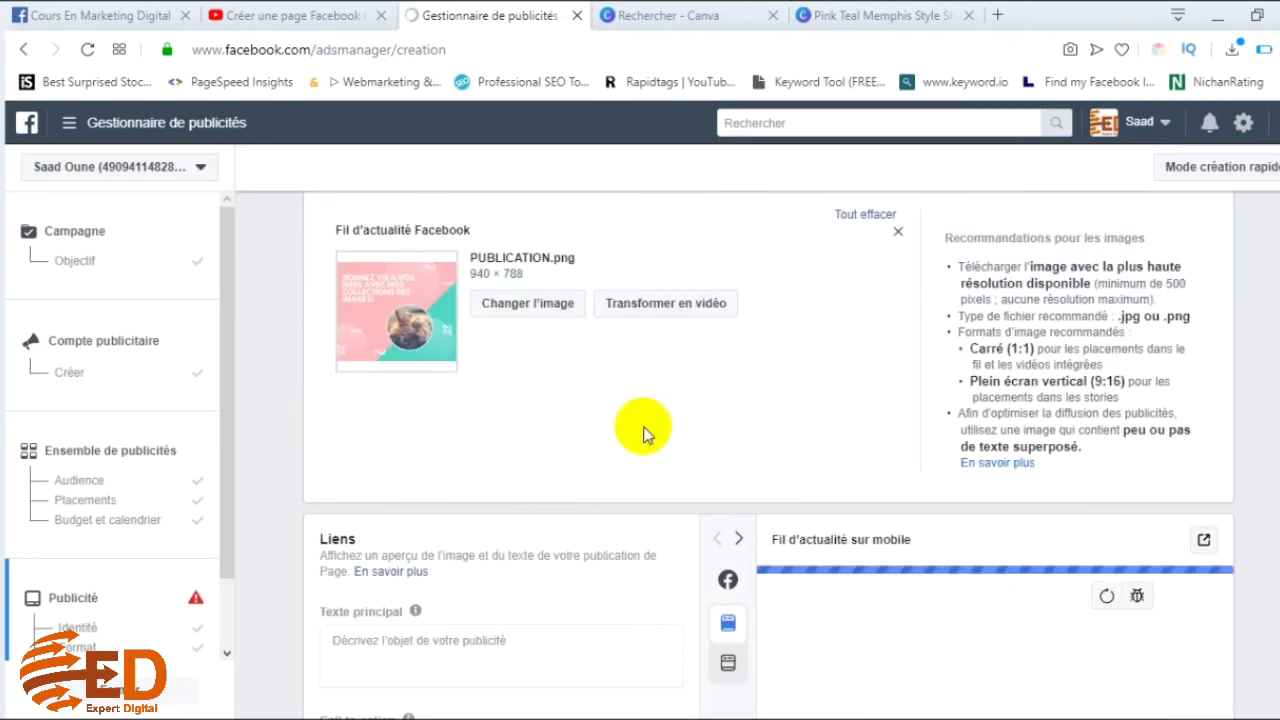
- Copy the sentence "Accédez à des photos et des images professionnelles de qualité supérieure." from the Notepad notes into the ad's primary text, followed by a line break
{"action": "scroll", "coordinate": [1190, 620], "scroll_direction": "down", "scroll_amount": 2}
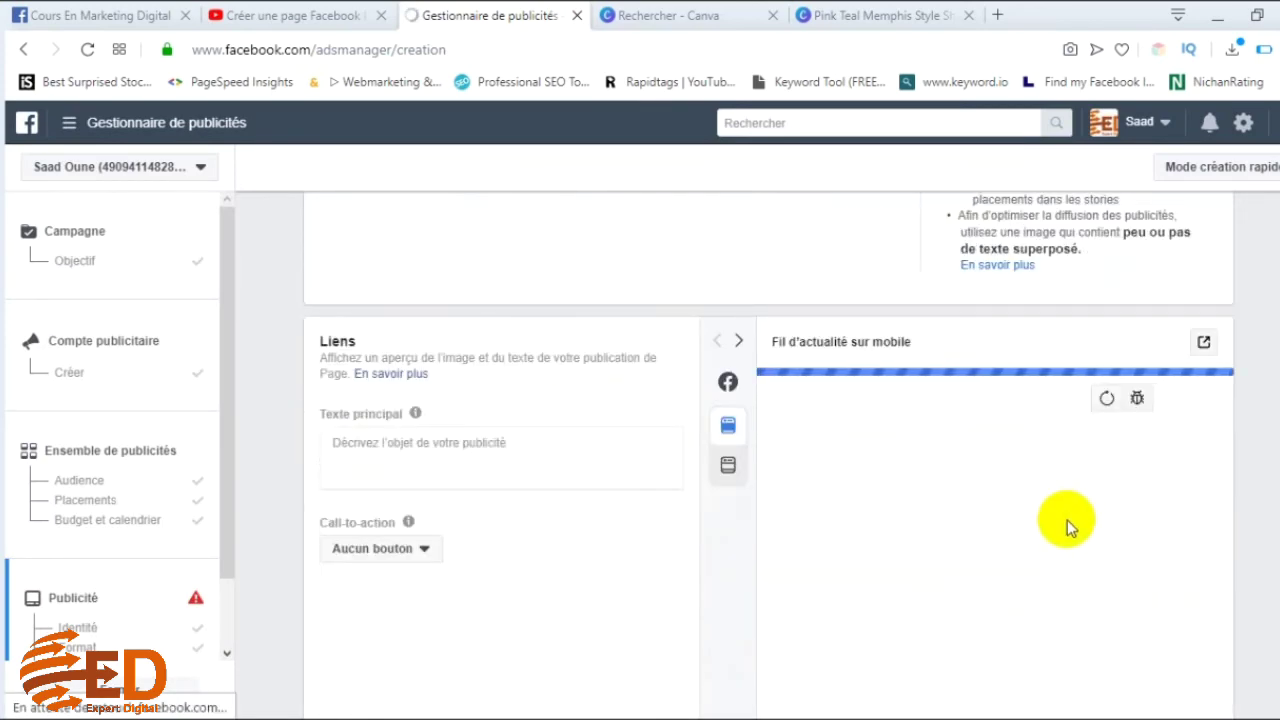
{"action": "scroll", "coordinate": [1065, 520], "scroll_direction": "down", "scroll_amount": 2}
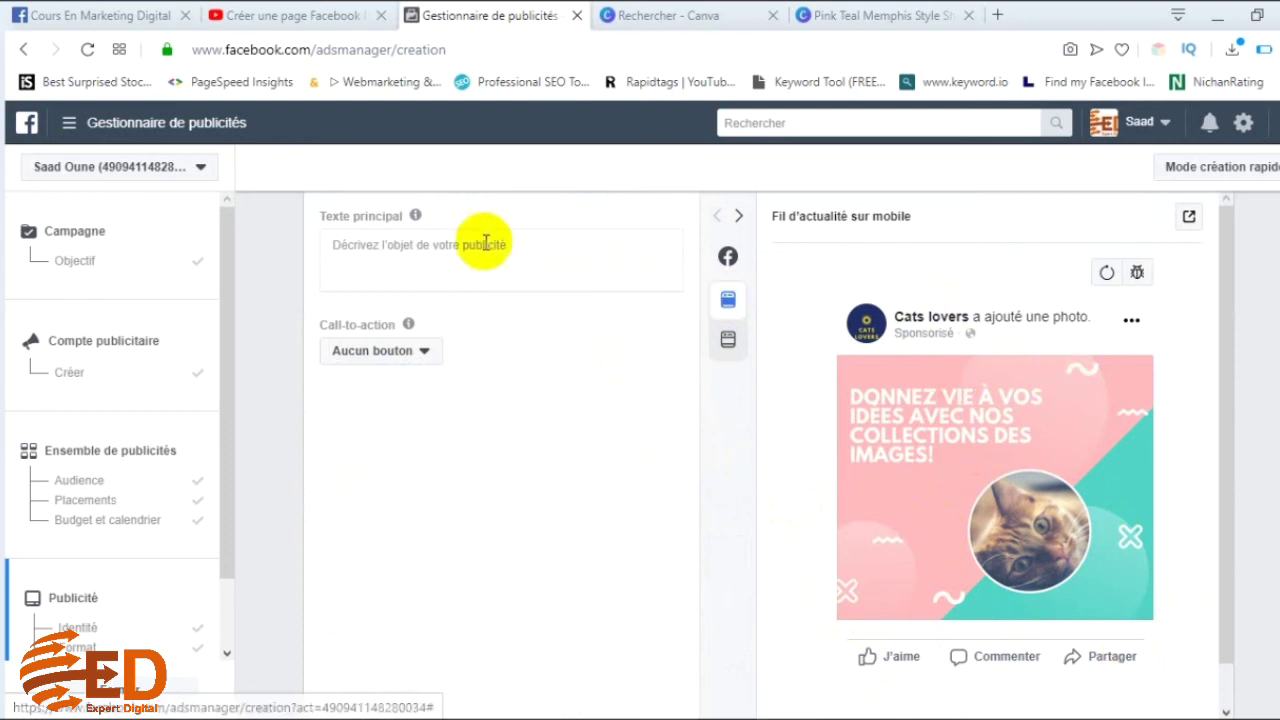
{"action": "scroll", "coordinate": [450, 308], "scroll_direction": "up", "scroll_amount": 2}
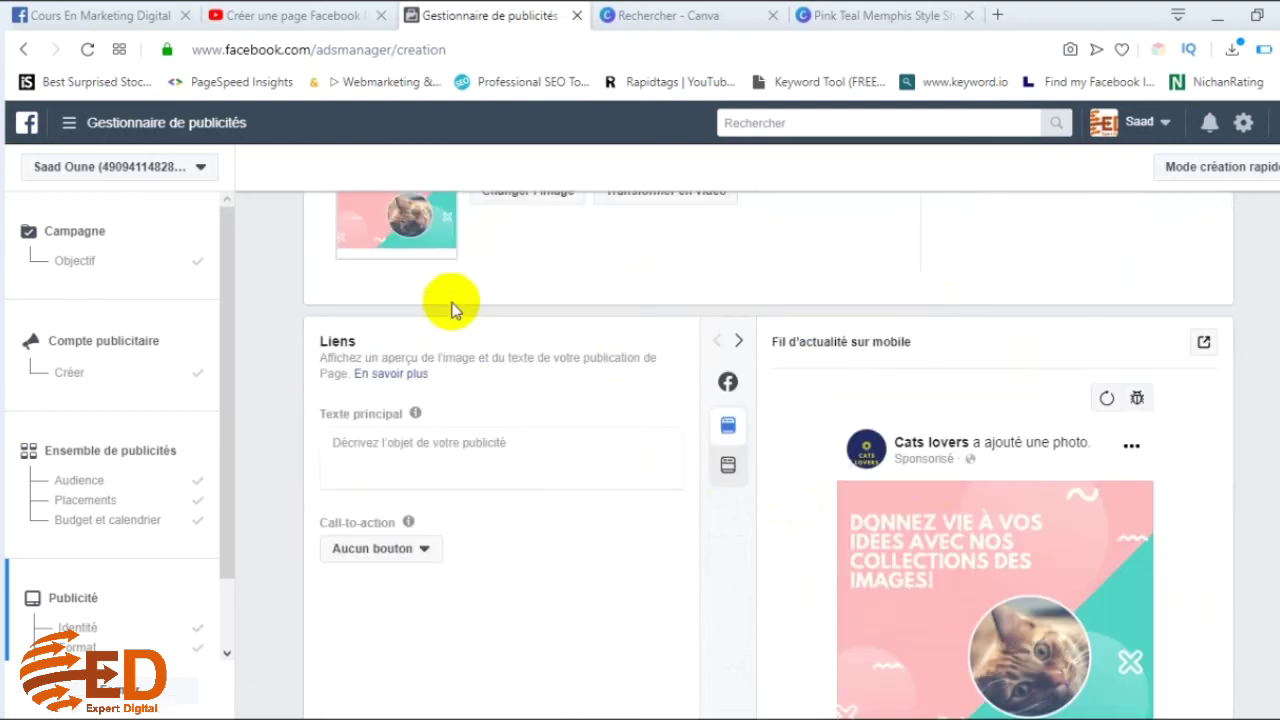
{"action": "left_click", "coordinate": [432, 463]}
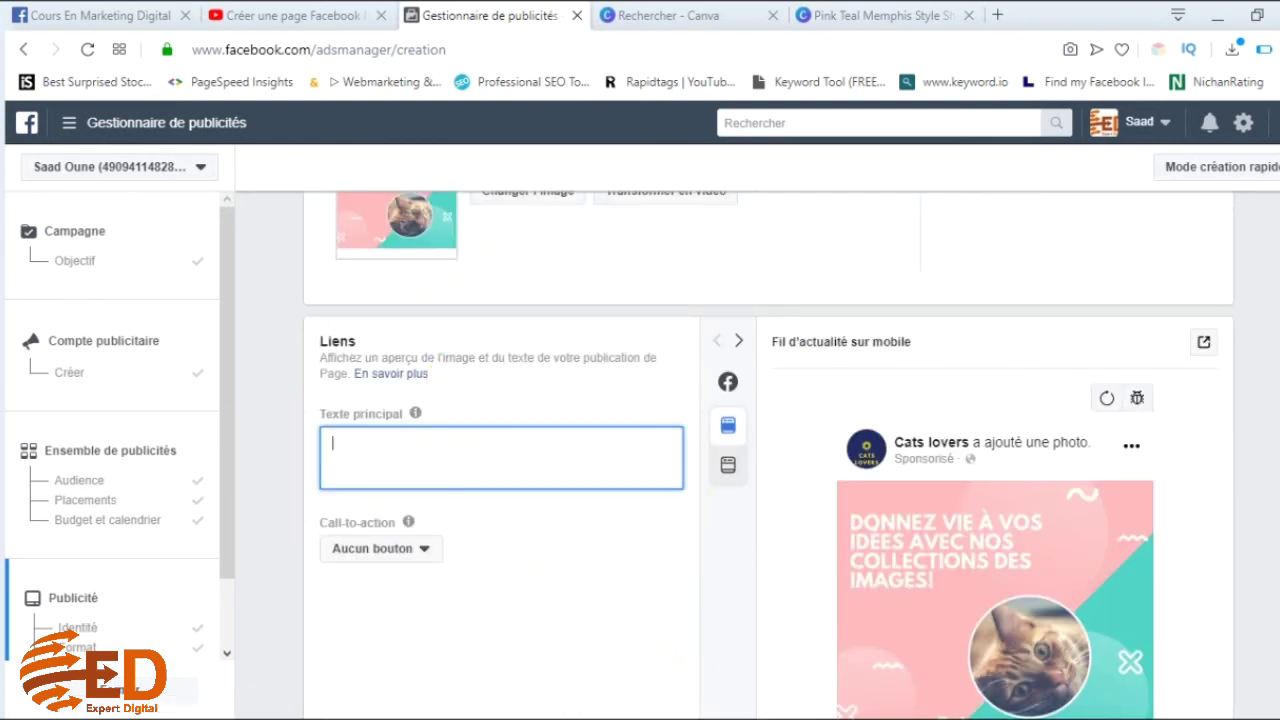
{"action": "left_click", "coordinate": [713, 710]}
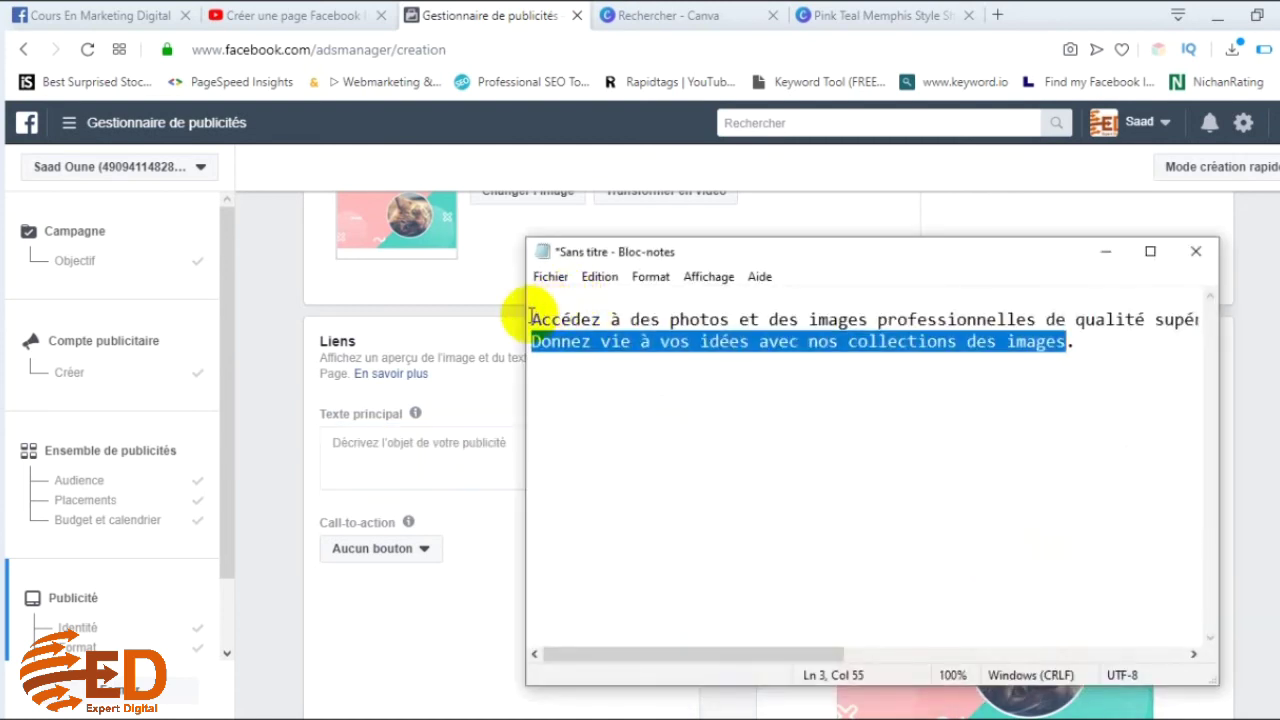
{"action": "left_click_drag", "start_coordinate": [531, 319], "coordinate": [1087, 313]}
{"action": "right_click", "coordinate": [973, 326]}
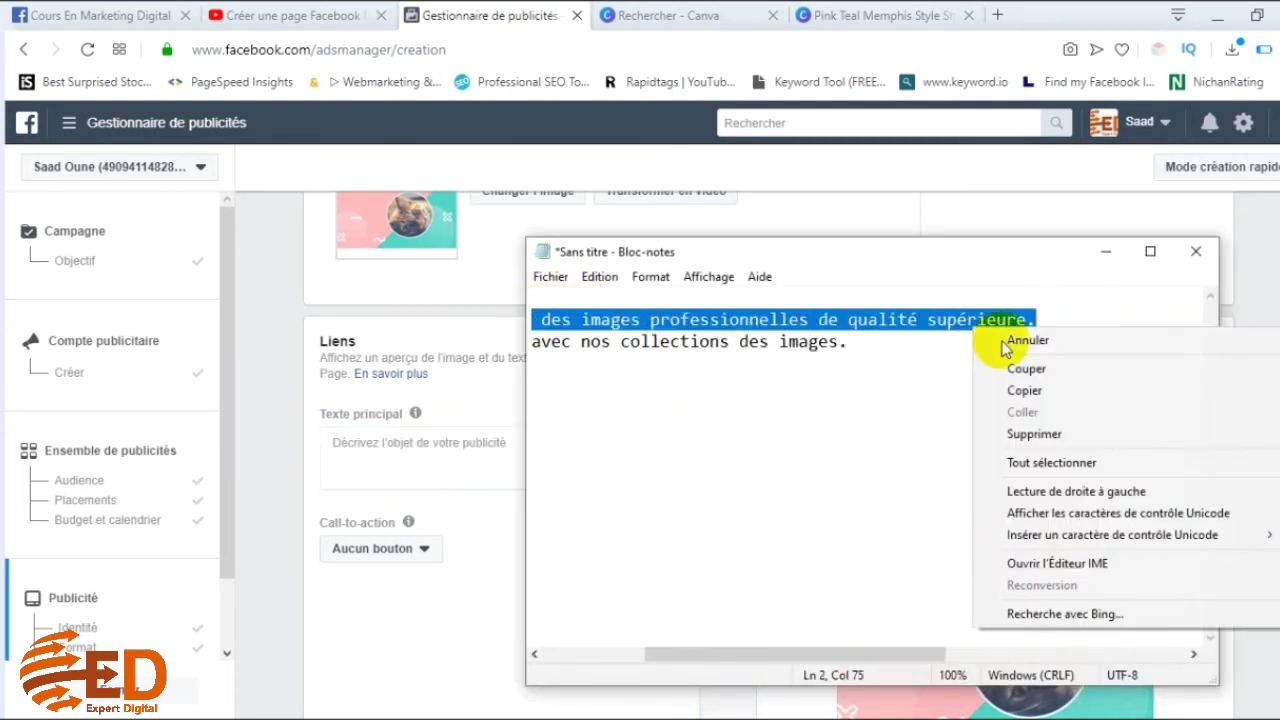
{"action": "left_click", "coordinate": [1025, 392]}
{"action": "left_click", "coordinate": [362, 462]}
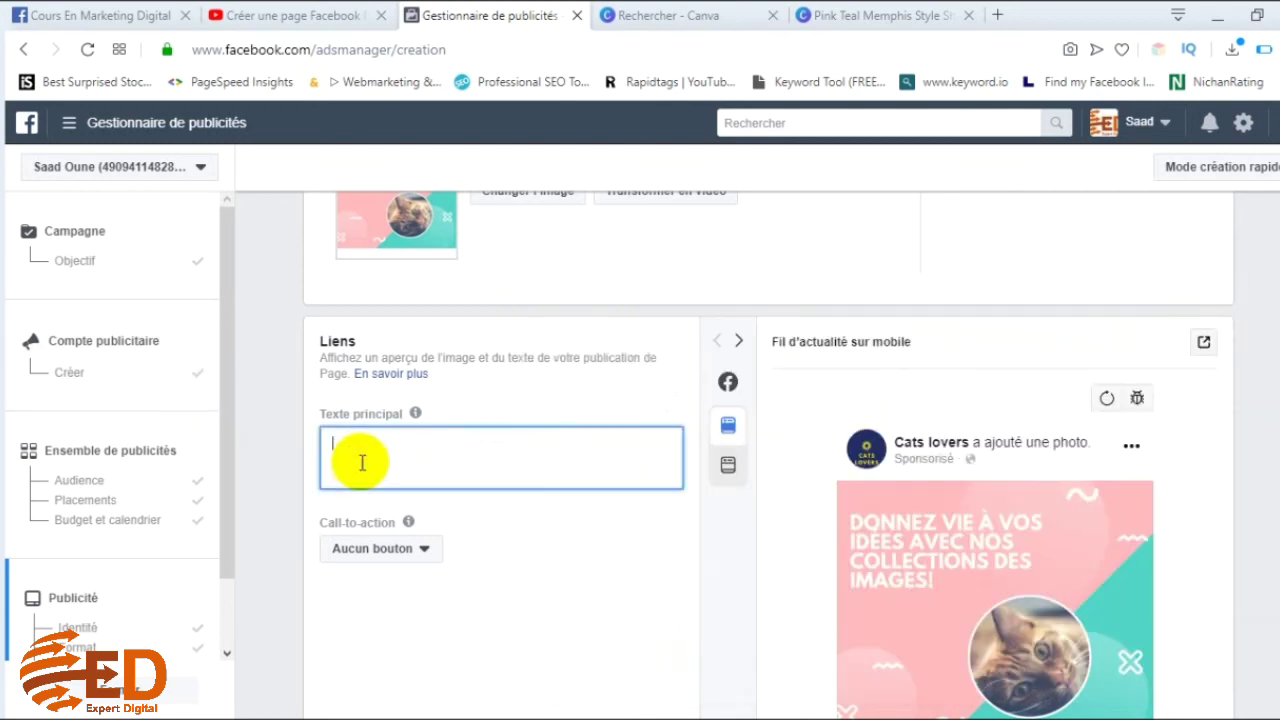
{"action": "key", "text": "ctrl+v"}
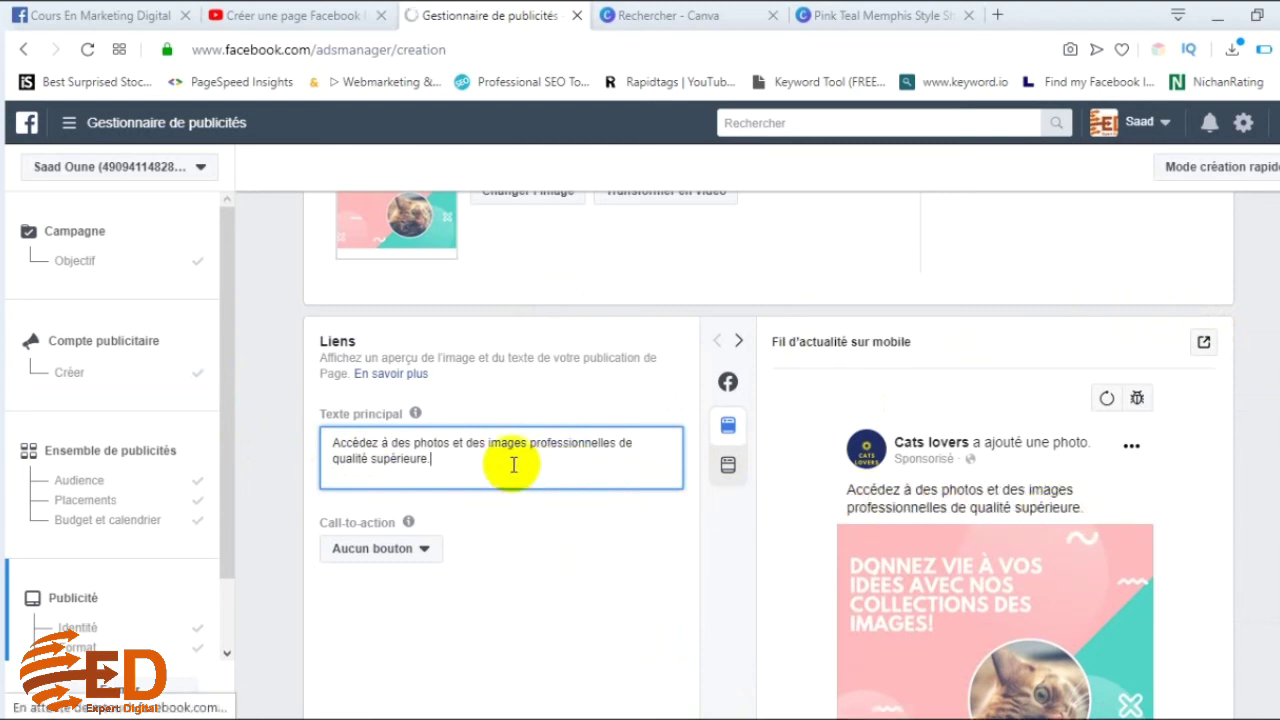
{"action": "key", "text": "Return"}
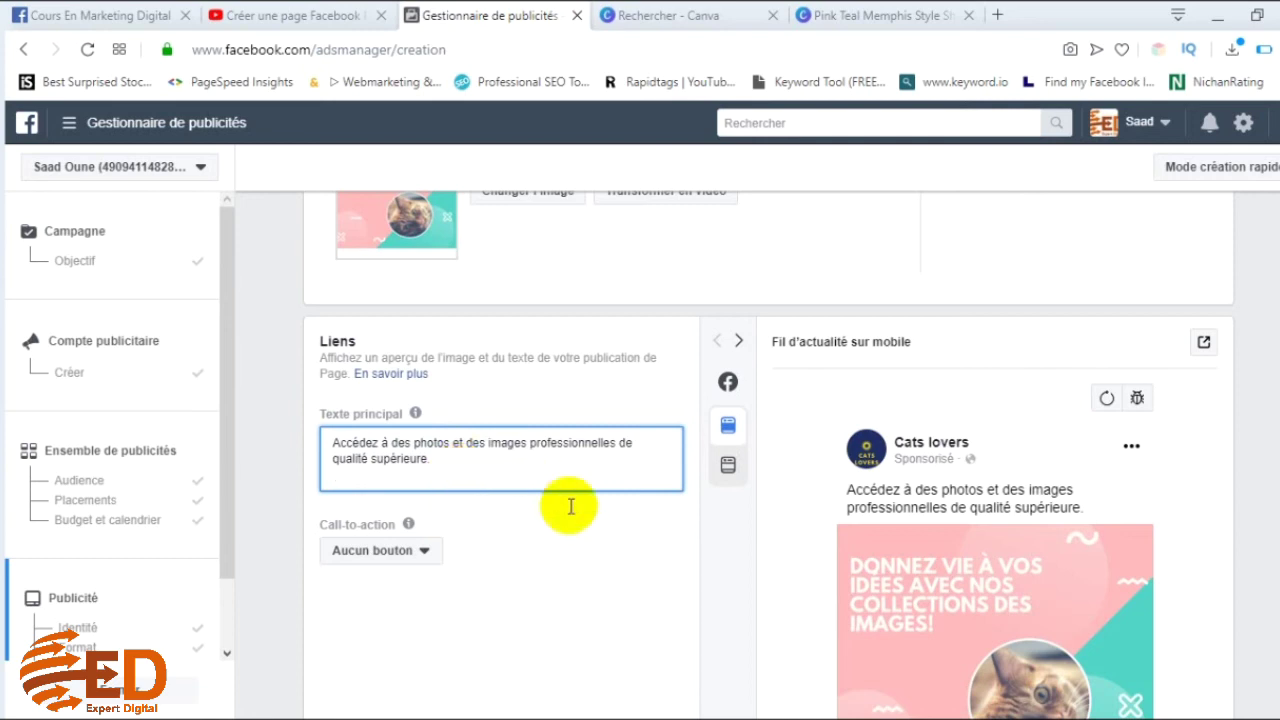
- Set the ad's call-to-action to "Envoyer un message" and refresh the mobile feed preview
{"action": "scroll", "coordinate": [1250, 460], "scroll_direction": "down", "scroll_amount": 2}
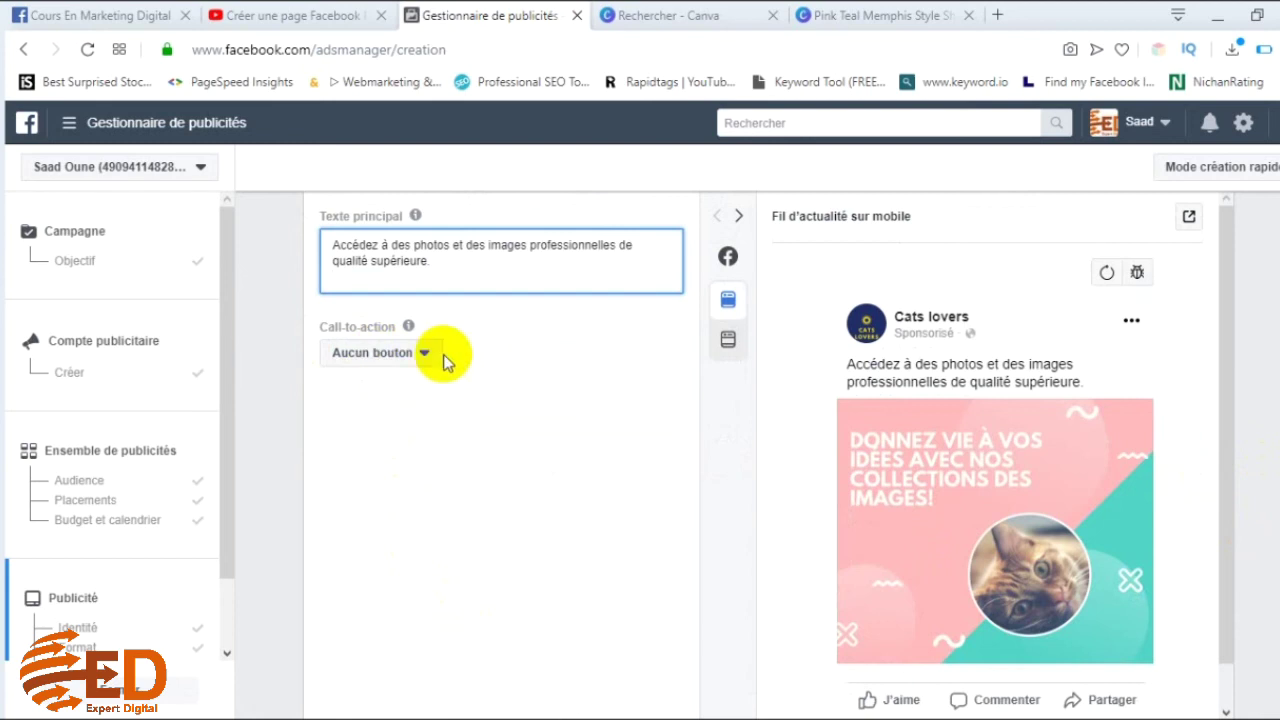
{"action": "scroll", "coordinate": [527, 458], "scroll_direction": "down", "scroll_amount": 1}
{"action": "scroll", "coordinate": [527, 458], "scroll_direction": "up", "scroll_amount": 1}
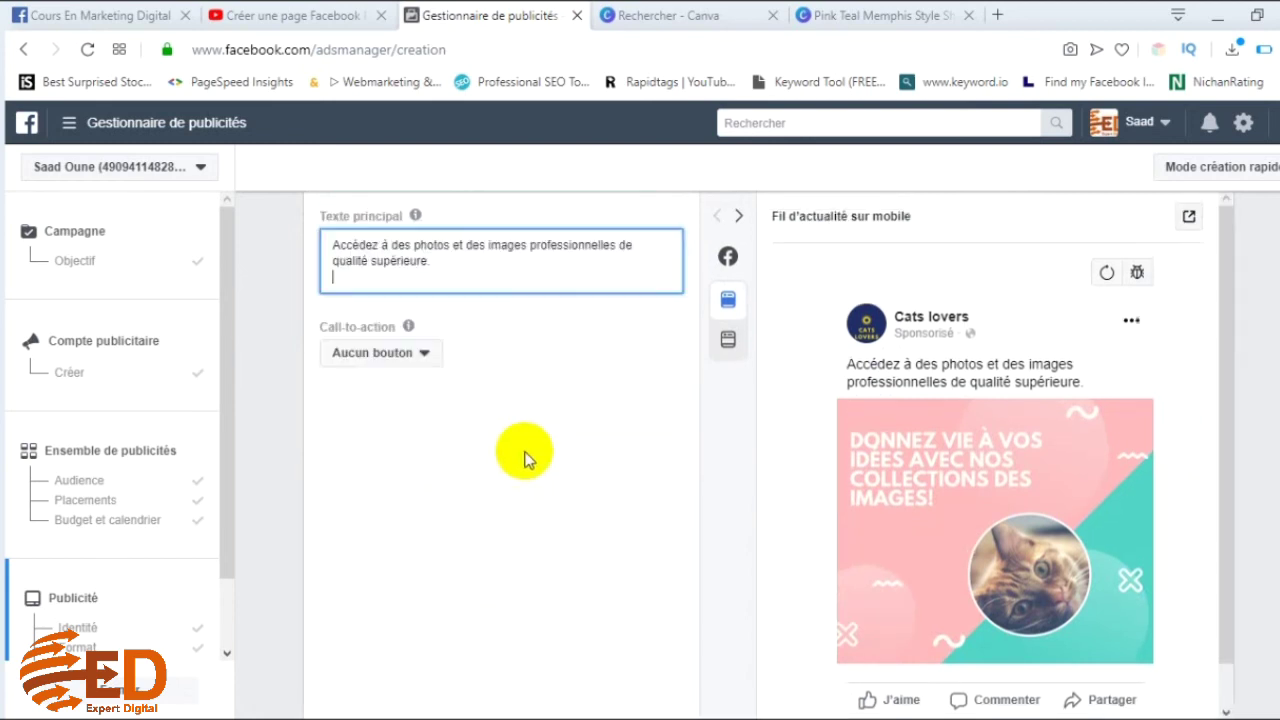
{"action": "left_click", "coordinate": [408, 356]}
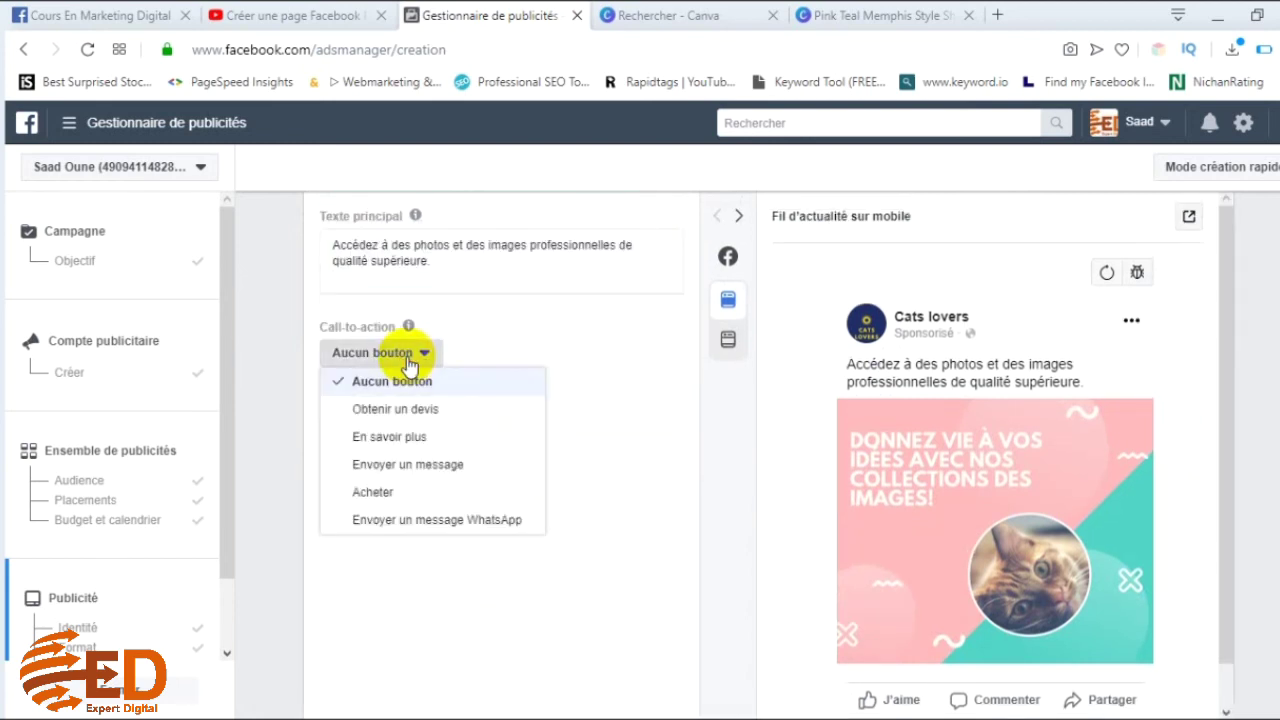
{"action": "left_click", "coordinate": [427, 476]}
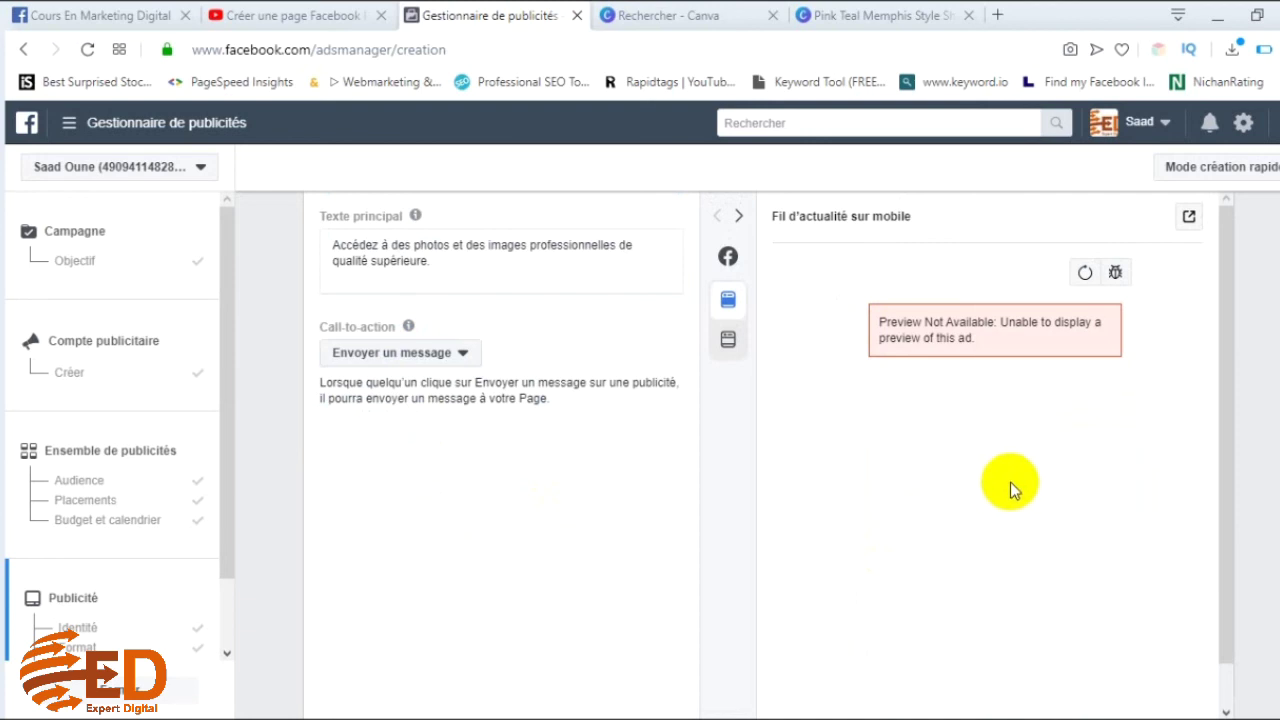
{"action": "left_click", "coordinate": [1085, 273]}
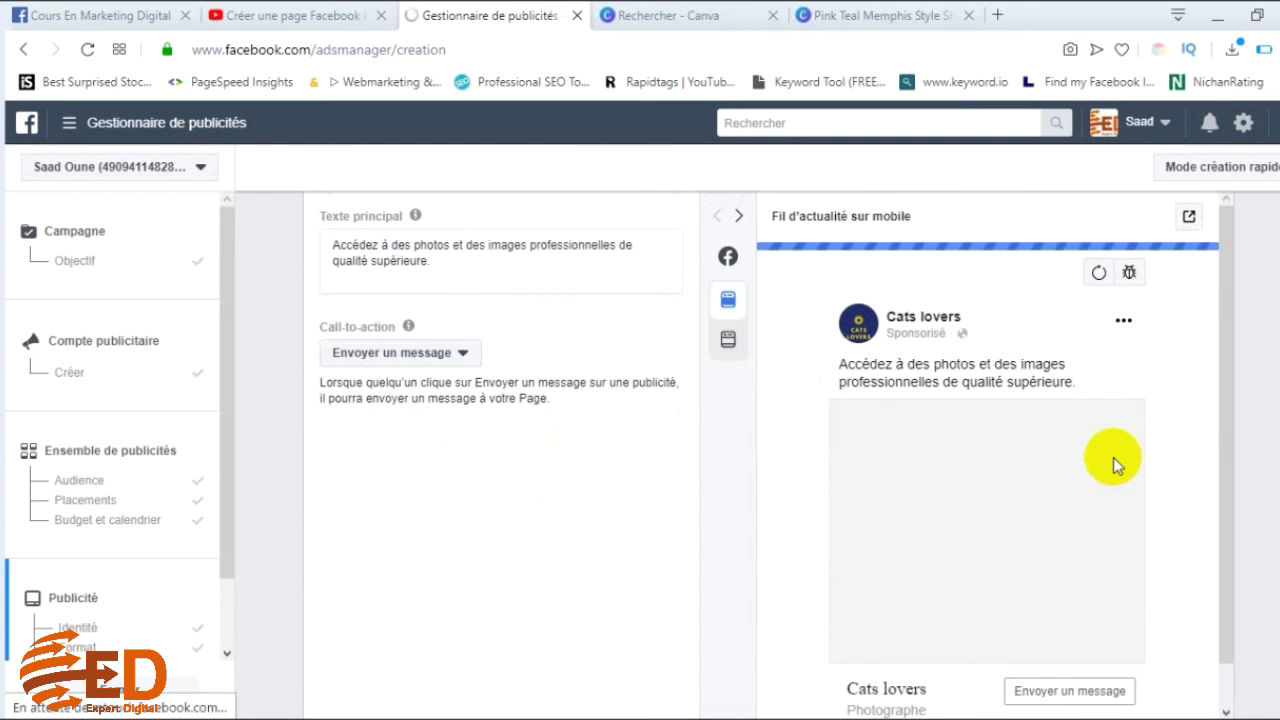
- Review the ad's mobile feed preview, primary text, call-to-action and tracking settings before submission
{"action": "scroll", "coordinate": [1164, 466], "scroll_direction": "down", "scroll_amount": 1}
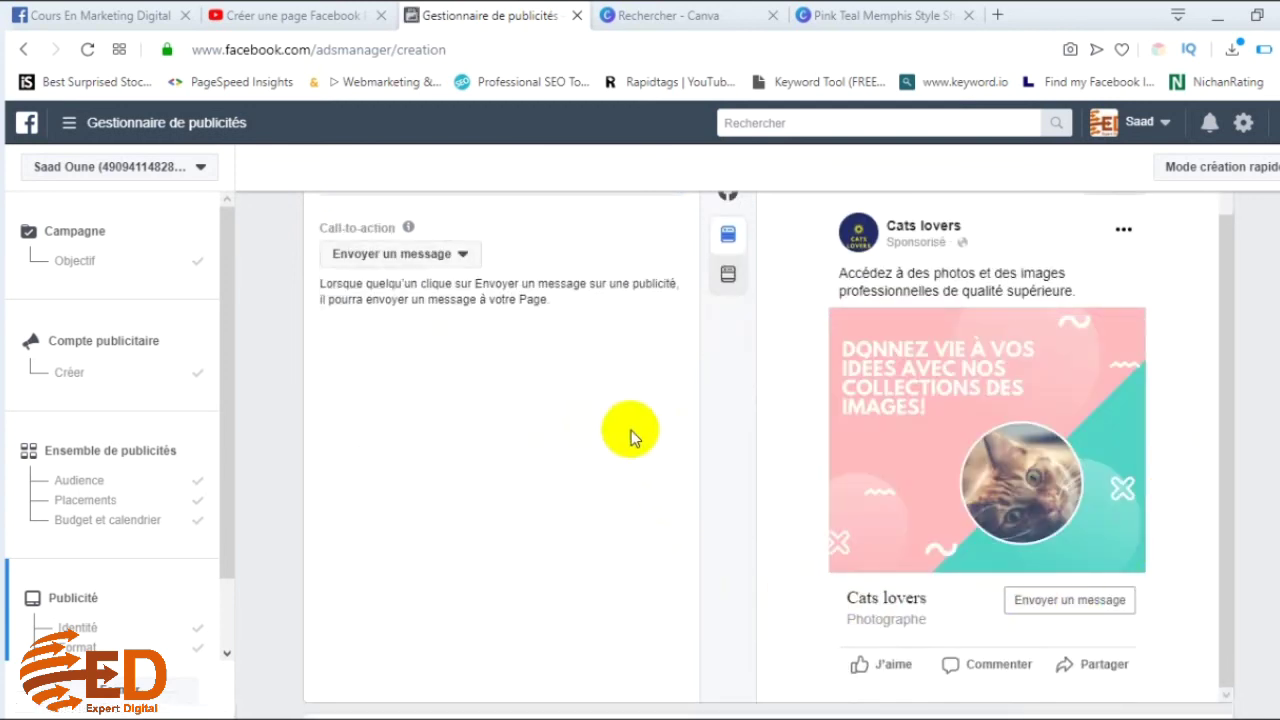
{"action": "scroll", "coordinate": [631, 432], "scroll_direction": "up", "scroll_amount": 2}
{"action": "scroll", "coordinate": [943, 608], "scroll_direction": "down", "scroll_amount": 1}
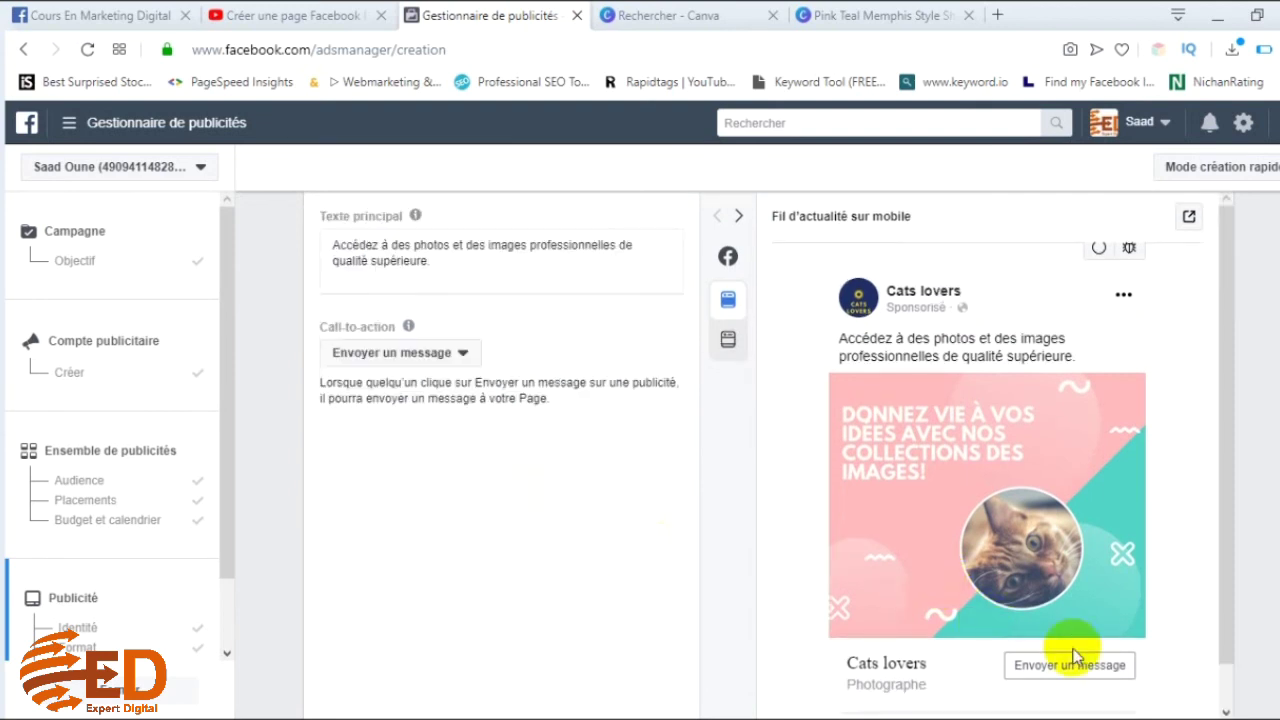
{"action": "scroll", "coordinate": [1067, 676], "scroll_direction": "down", "scroll_amount": 1}
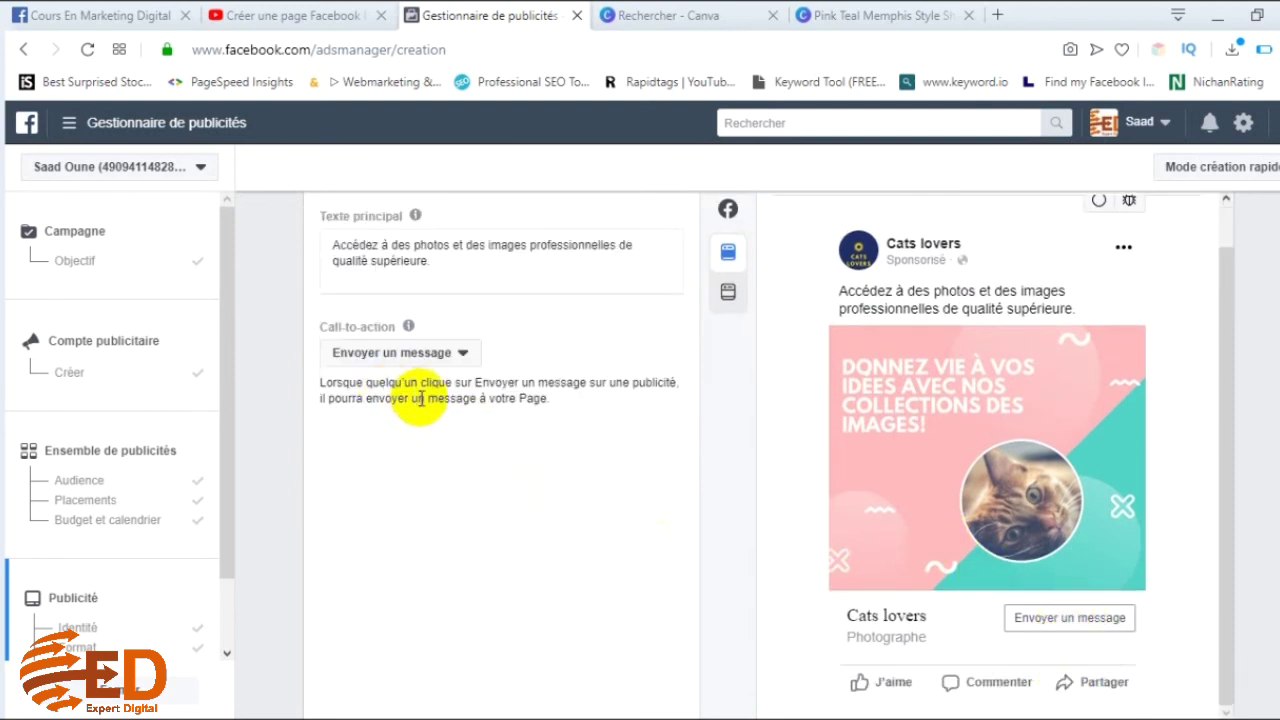
{"action": "scroll", "coordinate": [414, 400], "scroll_direction": "up", "scroll_amount": 2}
{"action": "left_click", "coordinate": [425, 477]}
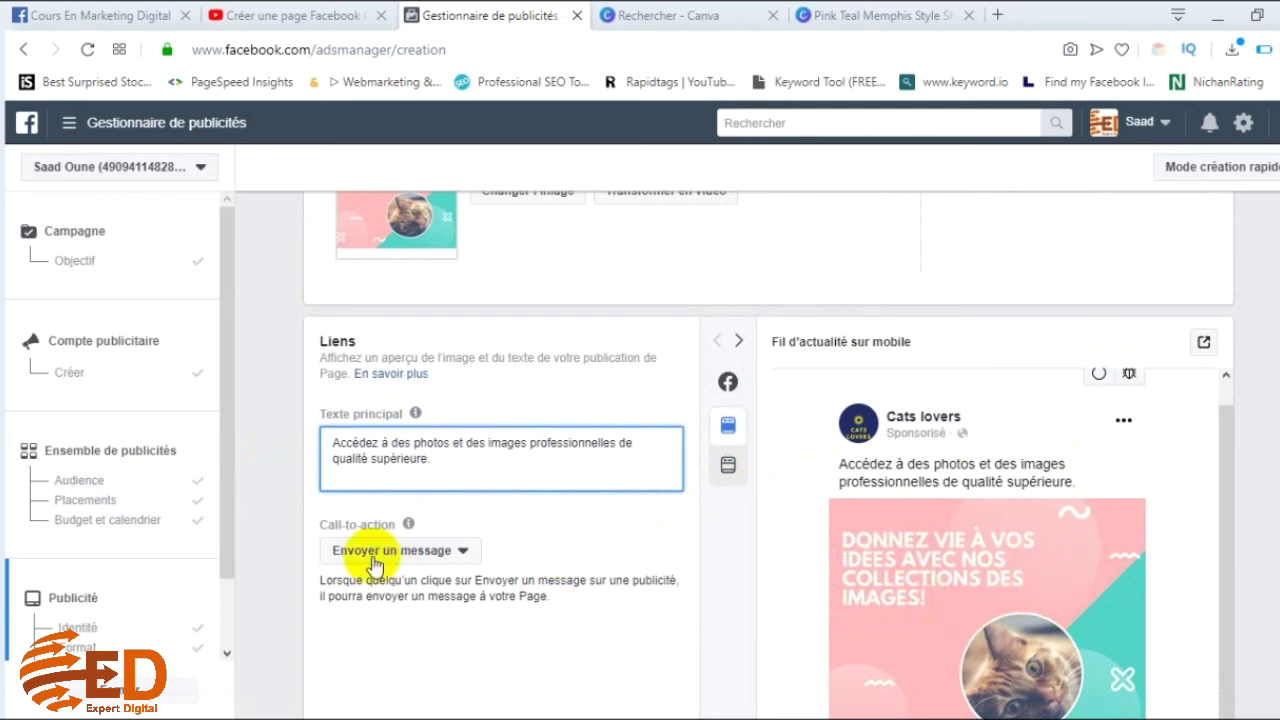
{"action": "scroll", "coordinate": [368, 556], "scroll_direction": "down", "scroll_amount": 1}
{"action": "scroll", "coordinate": [454, 537], "scroll_direction": "down", "scroll_amount": 6}
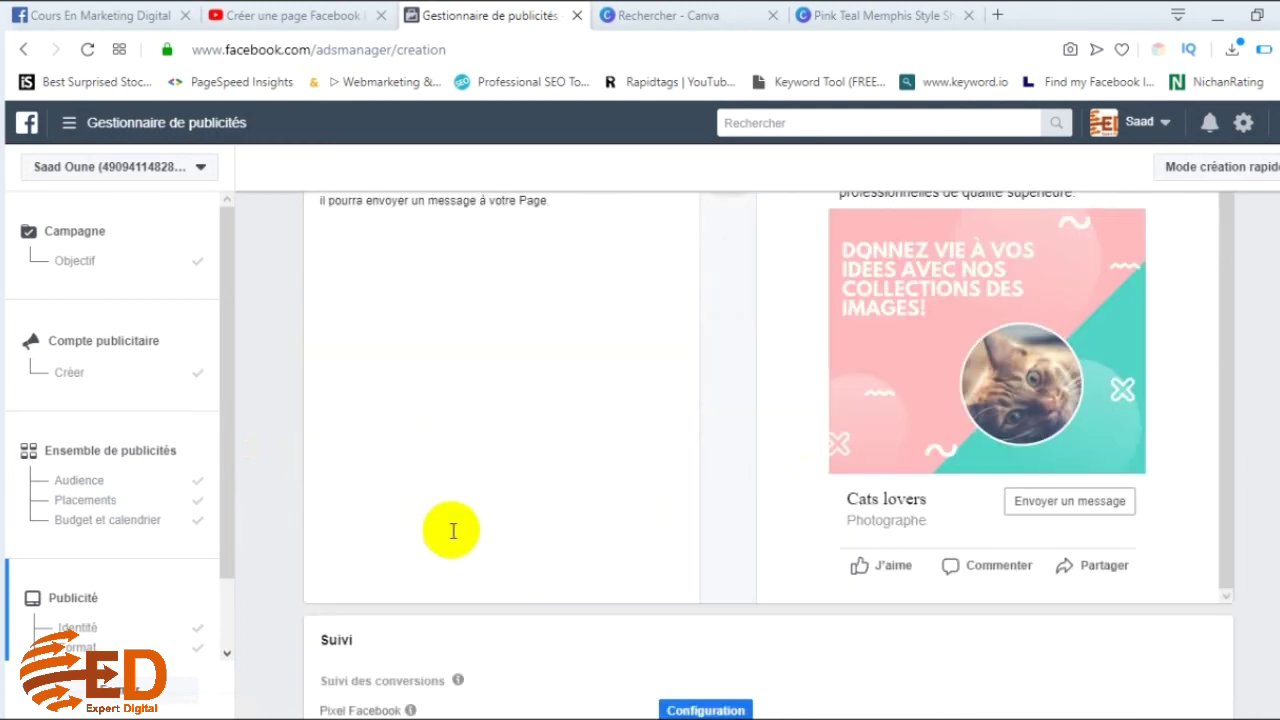
{"action": "scroll", "coordinate": [1079, 530], "scroll_direction": "down", "scroll_amount": 1}
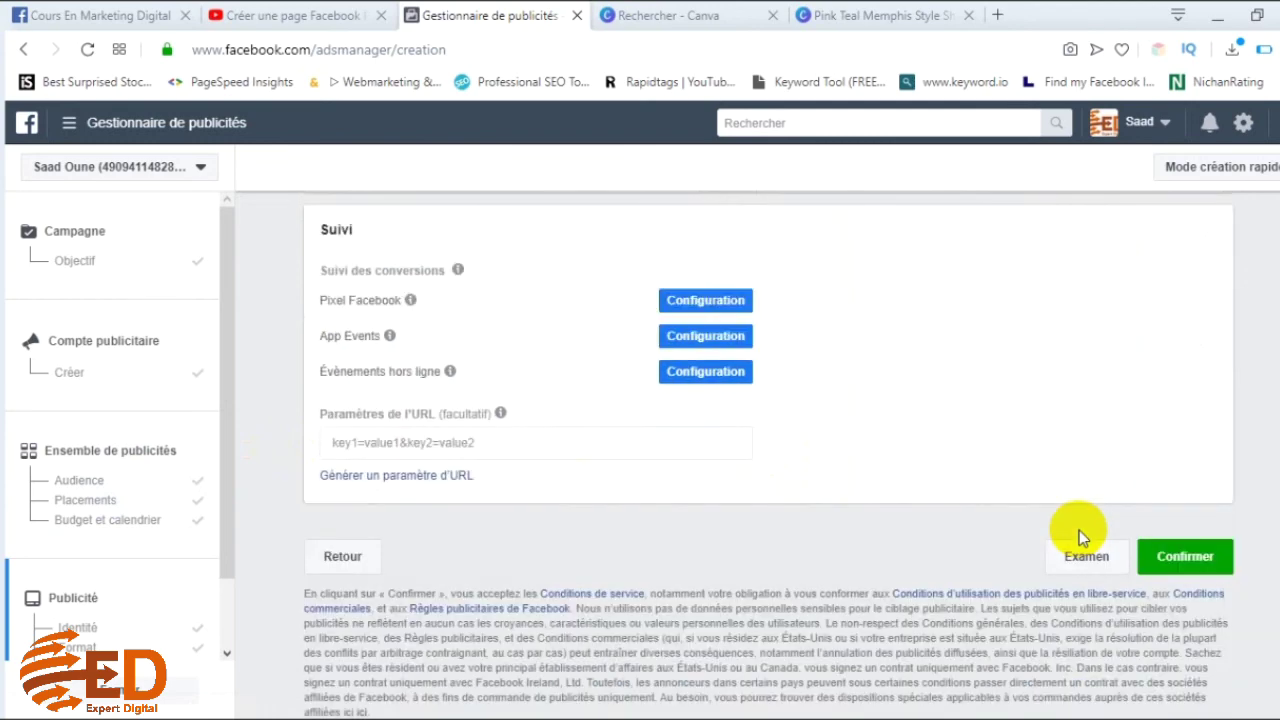
{"action": "scroll", "coordinate": [1079, 530], "scroll_direction": "up", "scroll_amount": 3}
{"action": "scroll", "coordinate": [1079, 530], "scroll_direction": "up", "scroll_amount": 1}
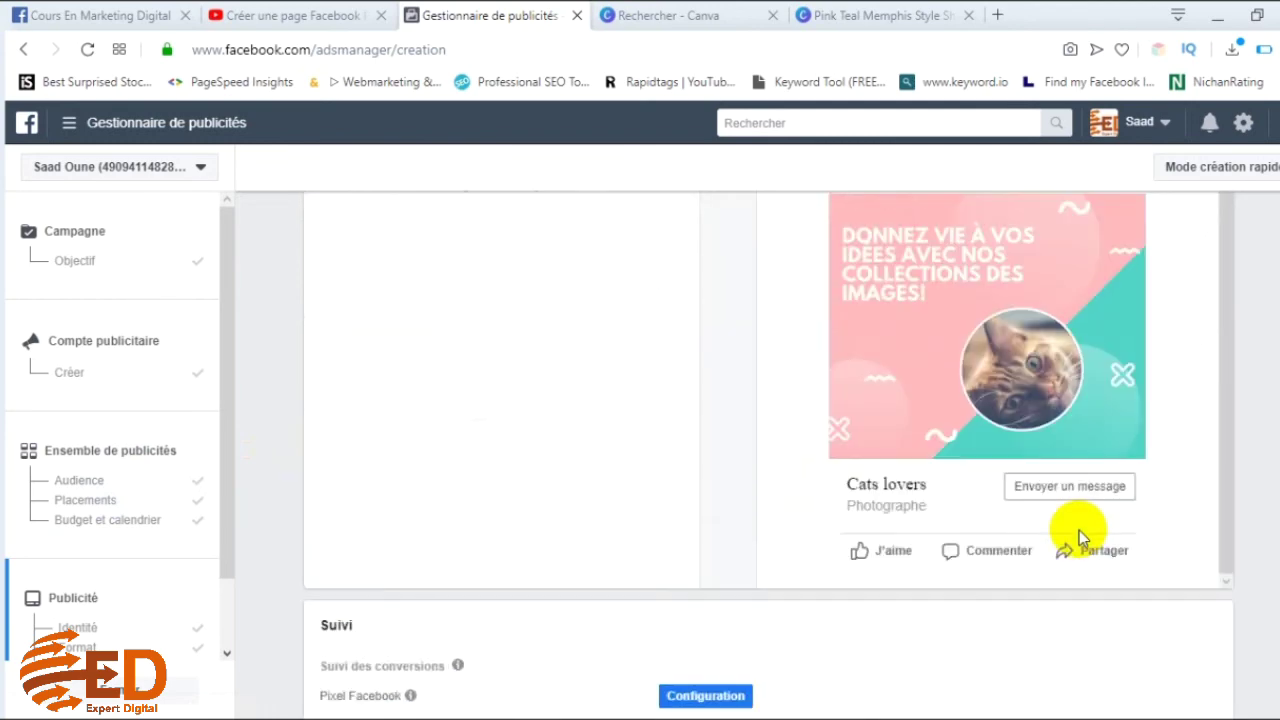
{"action": "scroll", "coordinate": [611, 427], "scroll_direction": "up", "scroll_amount": 1}
{"action": "scroll", "coordinate": [611, 425], "scroll_direction": "up", "scroll_amount": 4}
{"action": "scroll", "coordinate": [608, 423], "scroll_direction": "down", "scroll_amount": 9}
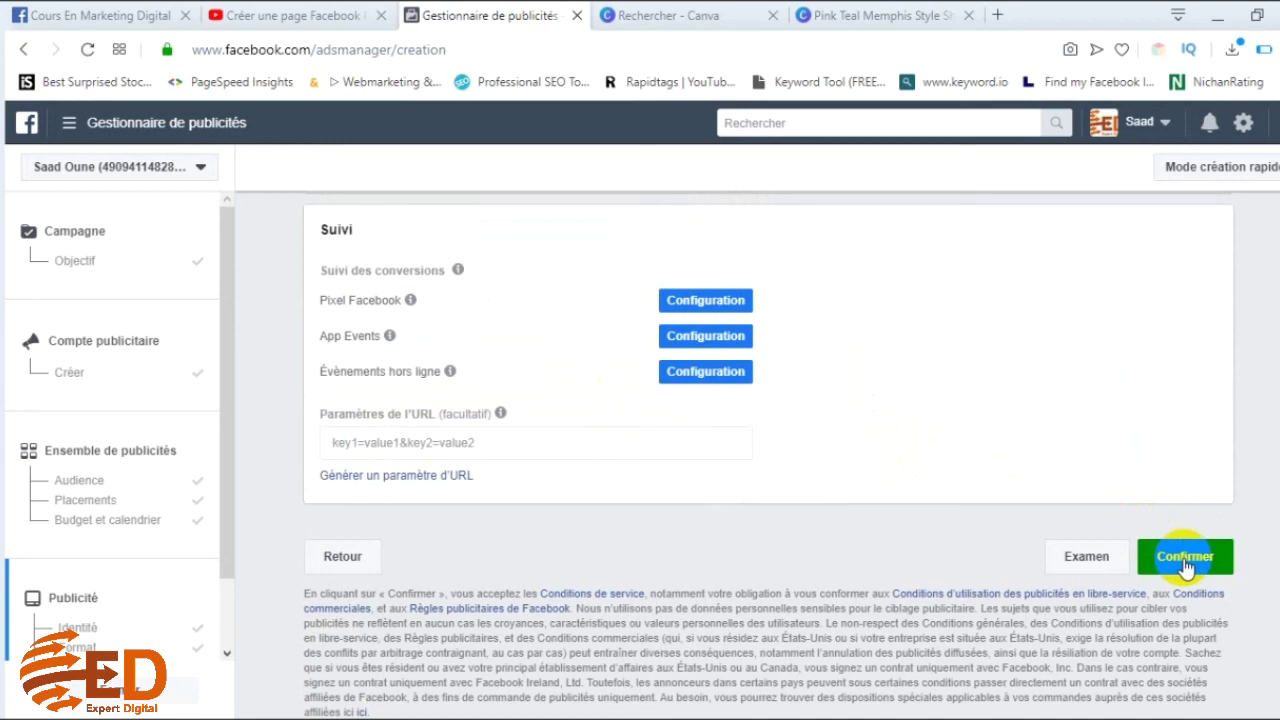
- Confirm the ad for submission and examine the credit or debit card fields, including the security code help
{"action": "left_click", "coordinate": [1184, 563]}
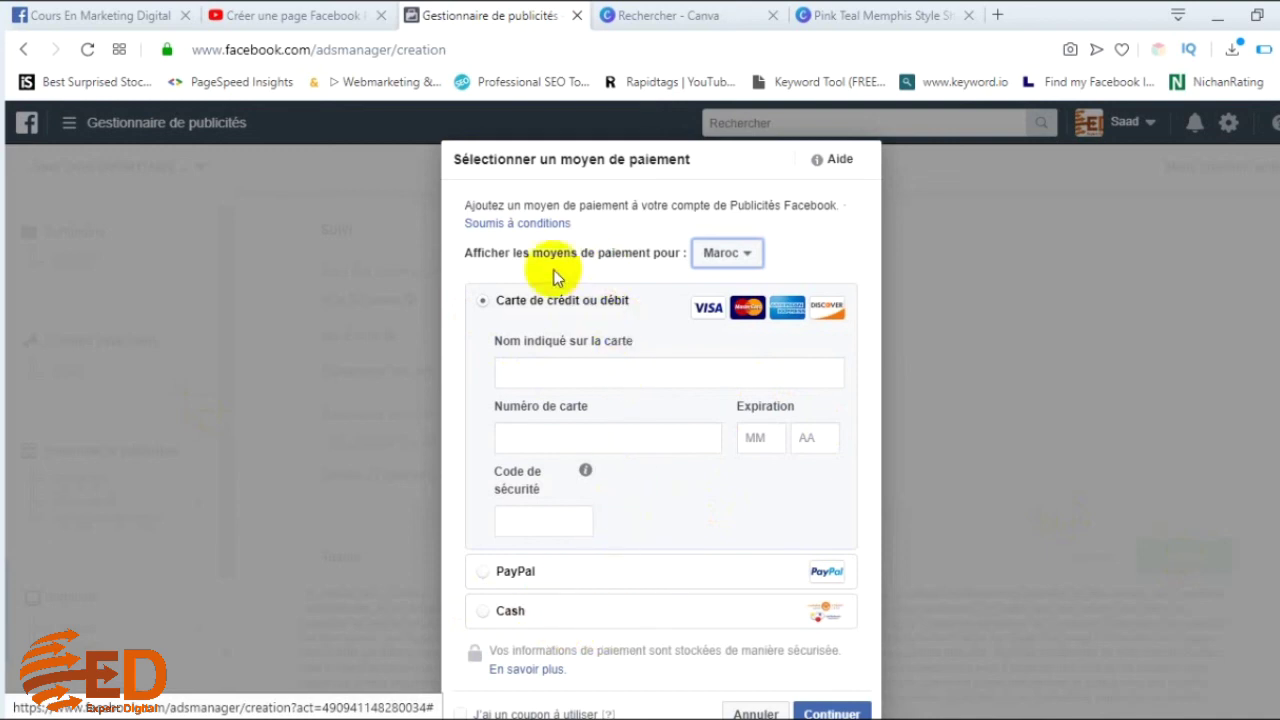
{"action": "left_click", "coordinate": [580, 372]}
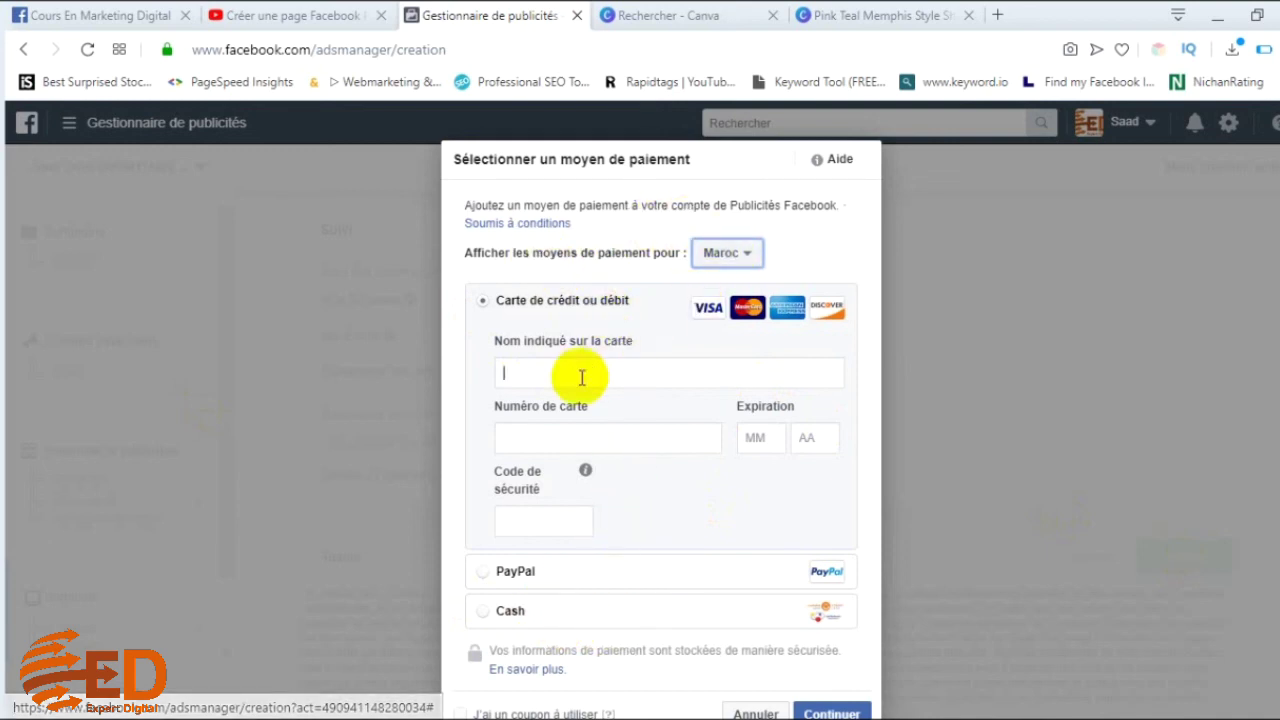
{"action": "left_click", "coordinate": [570, 443]}
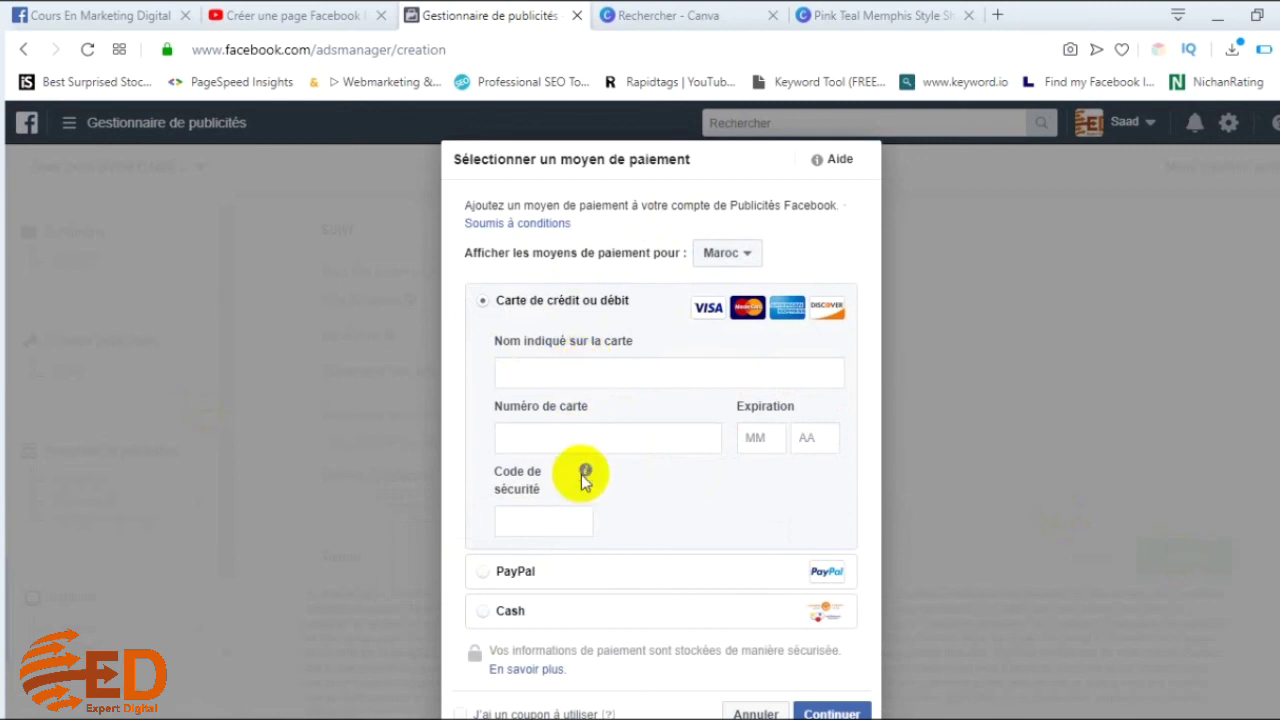
{"action": "mouse_move", "coordinate": [585, 472]}
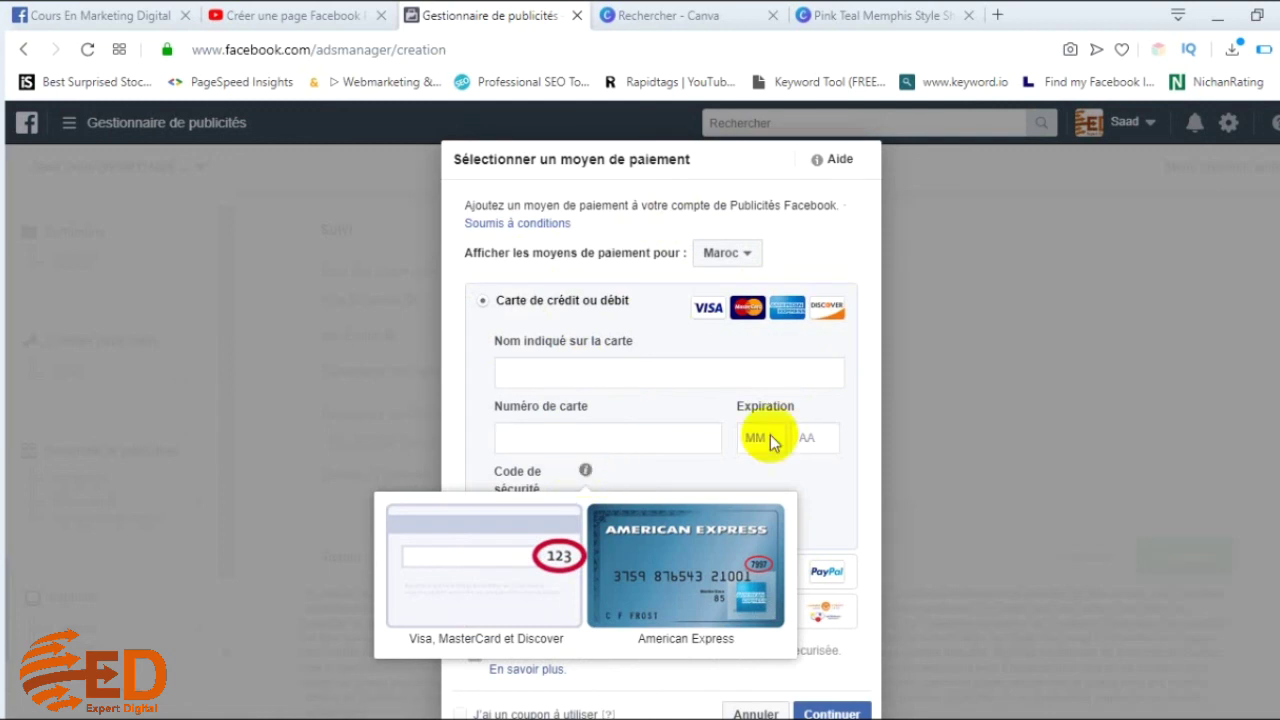
{"action": "left_click", "coordinate": [578, 518]}
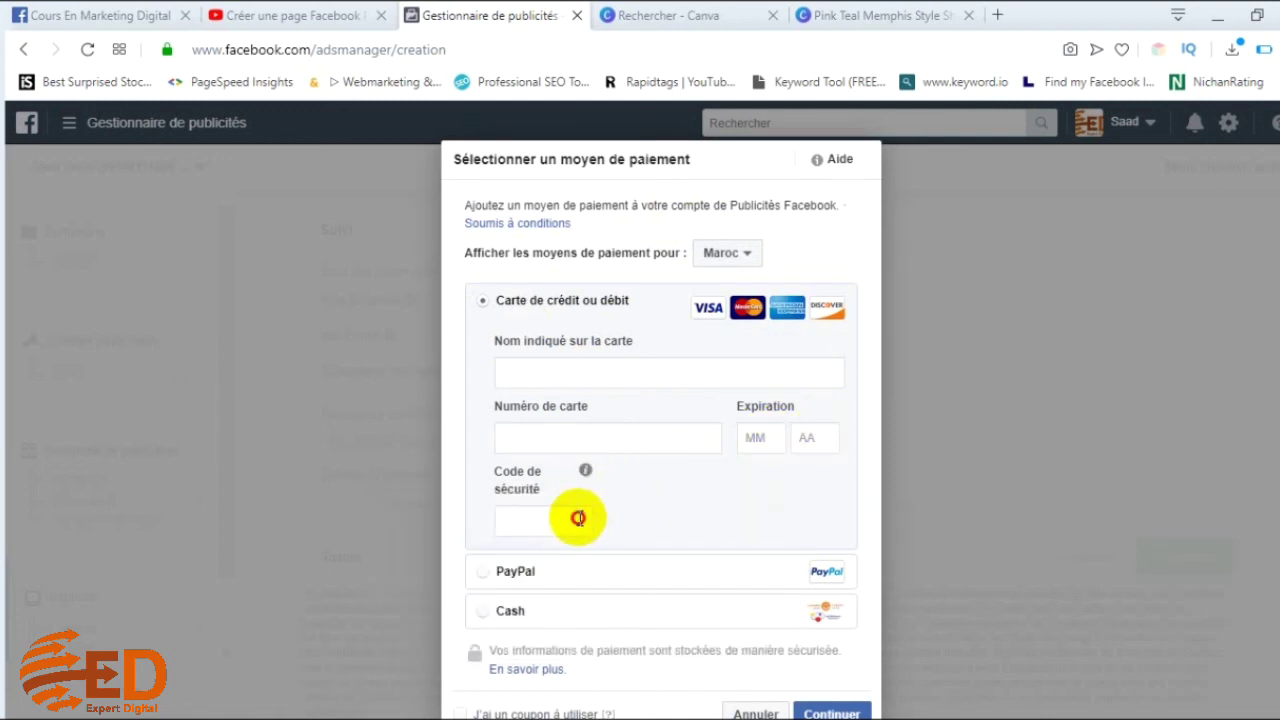
- Explore the PayPal and Cash payment options, following Cash through to the balance top-up amount before returning to the payment method selection
{"action": "left_click", "coordinate": [610, 571]}
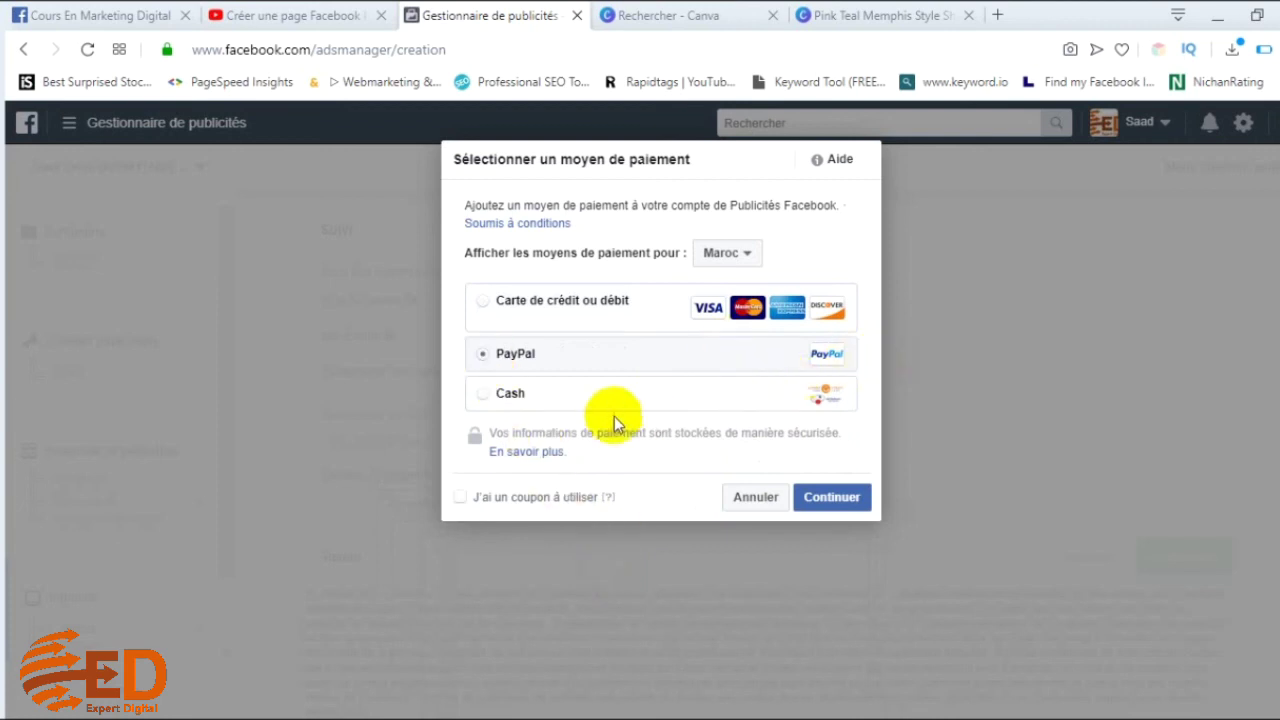
{"action": "left_click", "coordinate": [481, 395]}
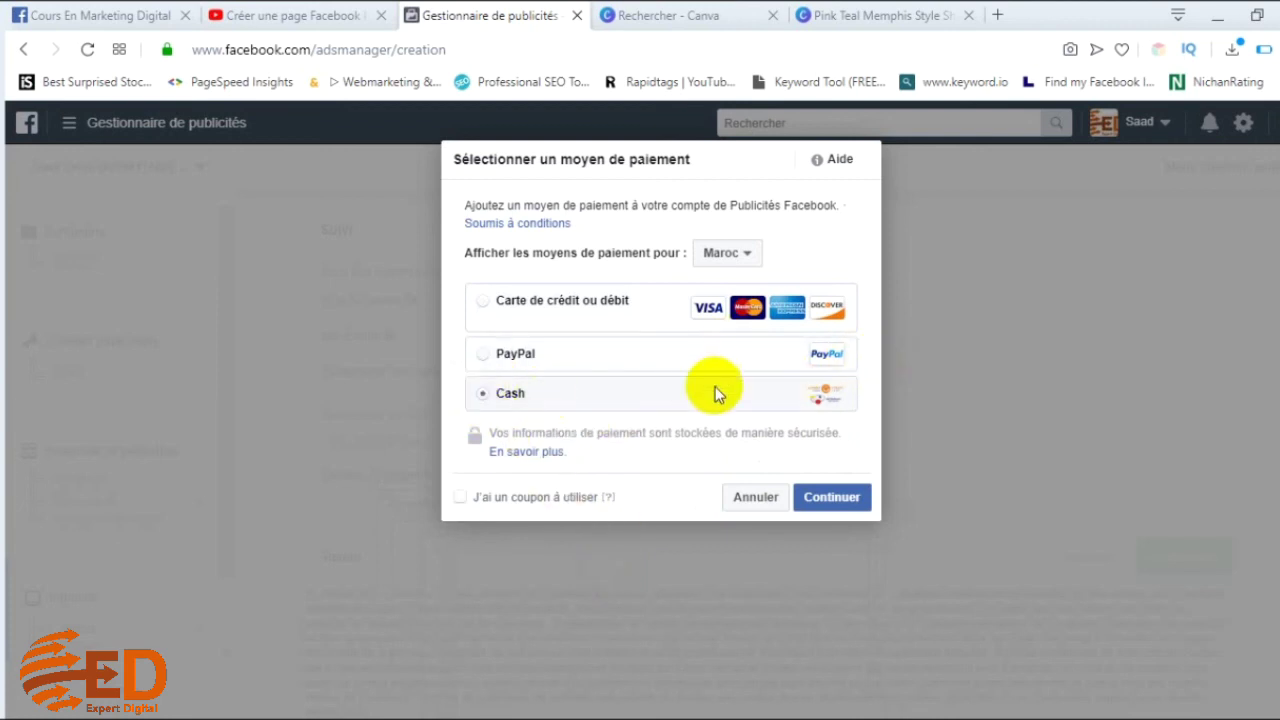
{"action": "left_click", "coordinate": [842, 490]}
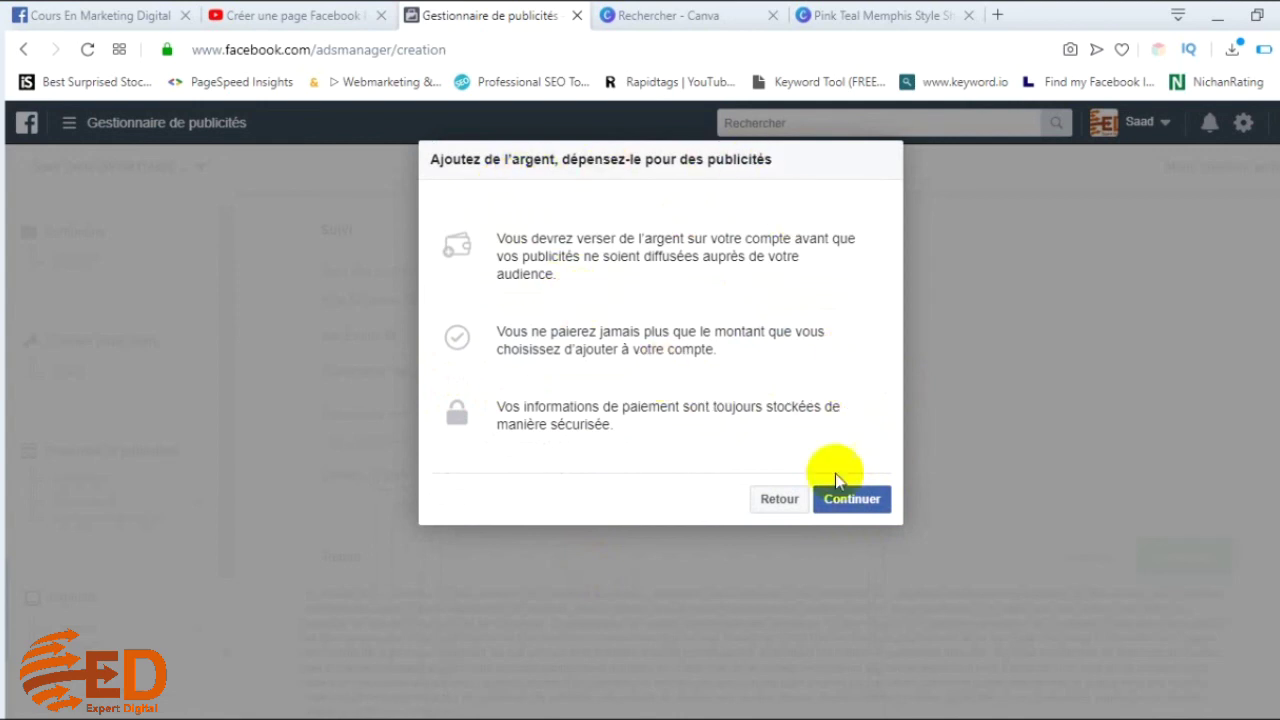
{"action": "left_click", "coordinate": [876, 504]}
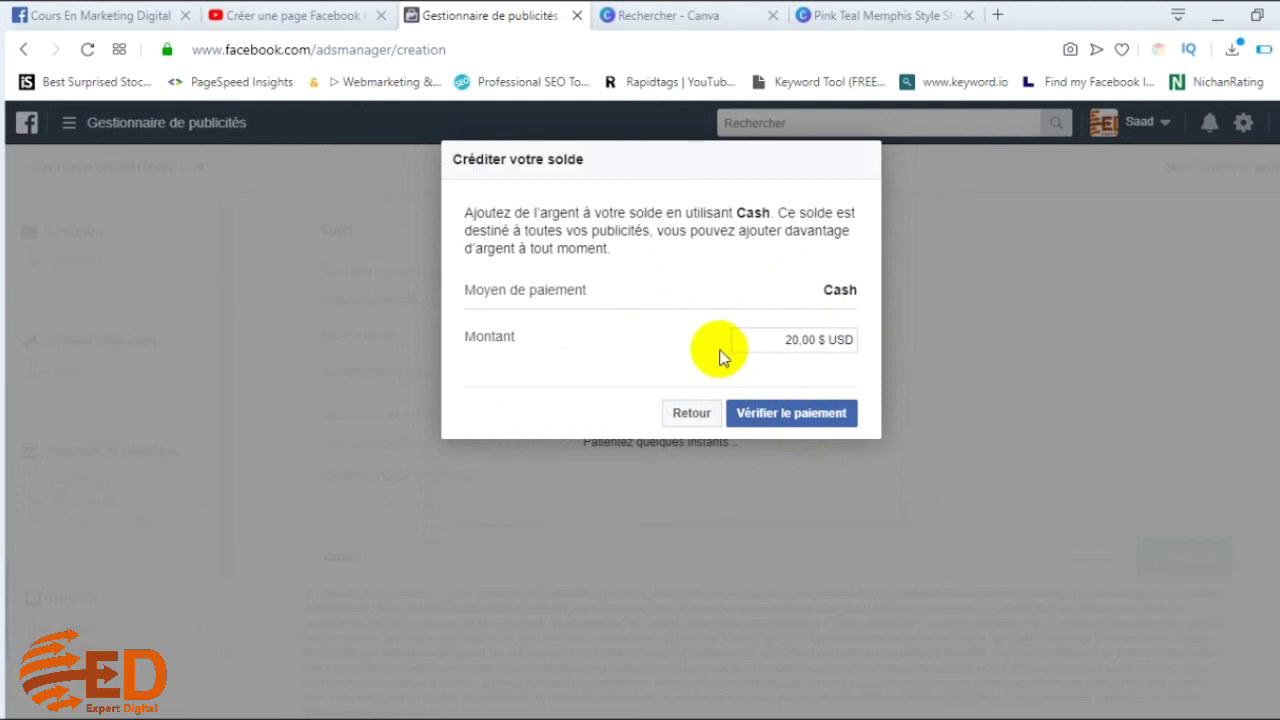
{"action": "left_click", "coordinate": [691, 413]}
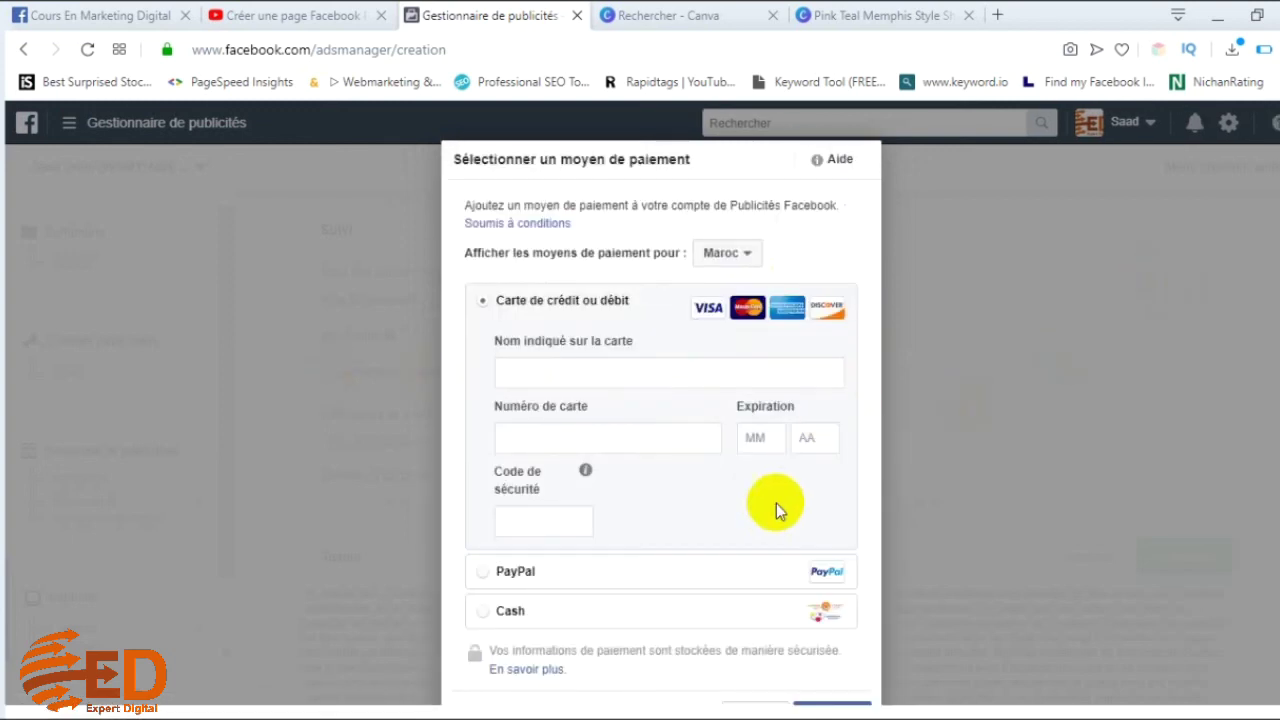
{"action": "scroll", "coordinate": [772, 509], "scroll_direction": "down", "scroll_amount": 1}
{"action": "scroll", "coordinate": [772, 509], "scroll_direction": "up", "scroll_amount": 1}
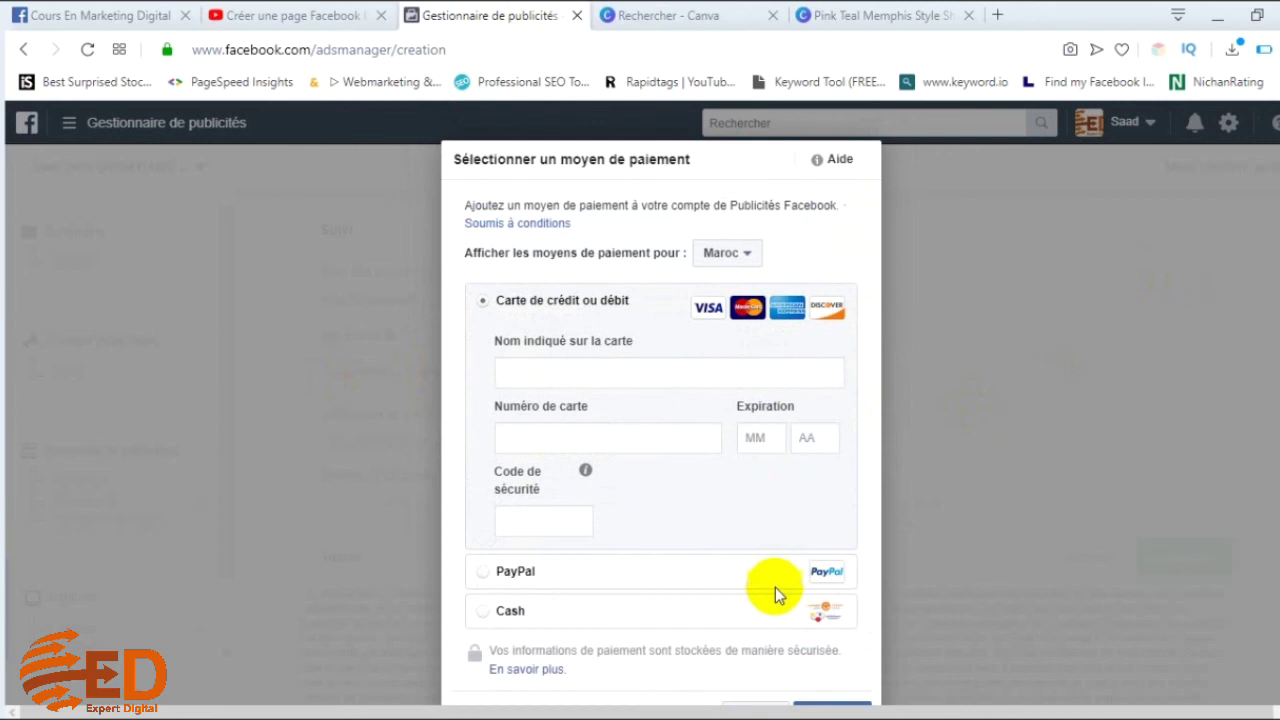
{"action": "scroll", "coordinate": [772, 595], "scroll_direction": "down", "scroll_amount": 1}
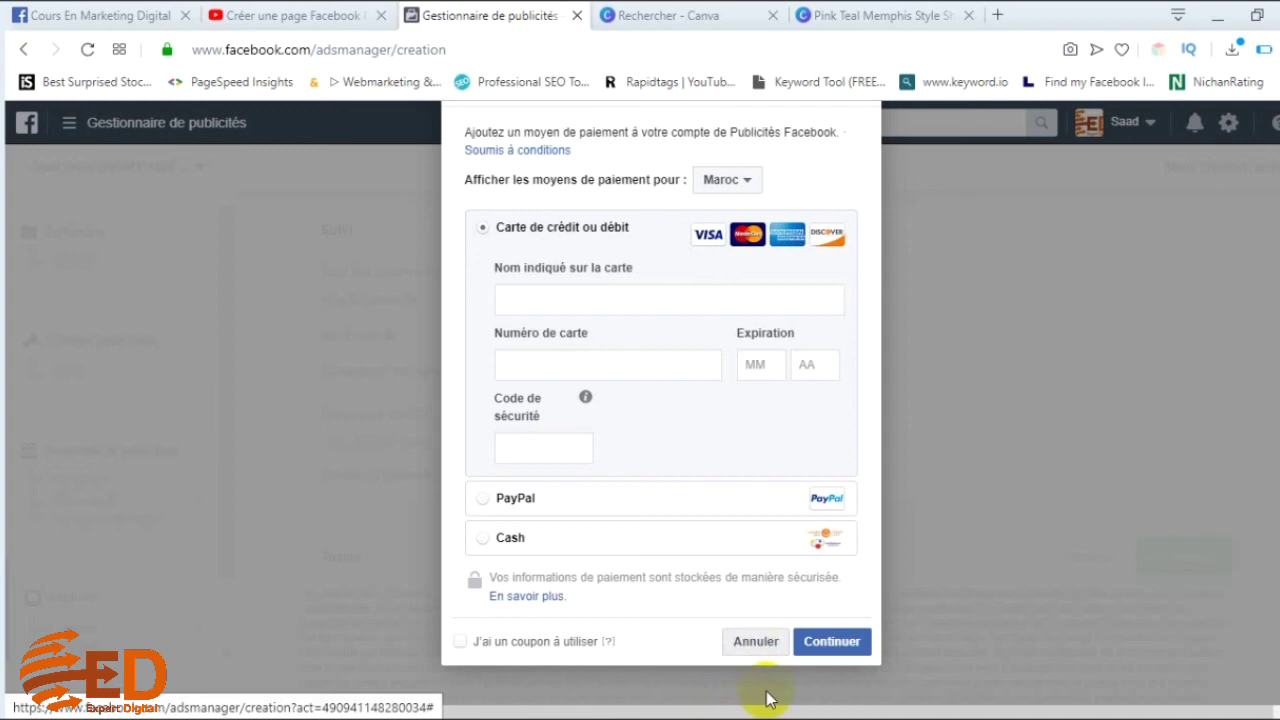
{"action": "mouse_move", "coordinate": [766, 714]}
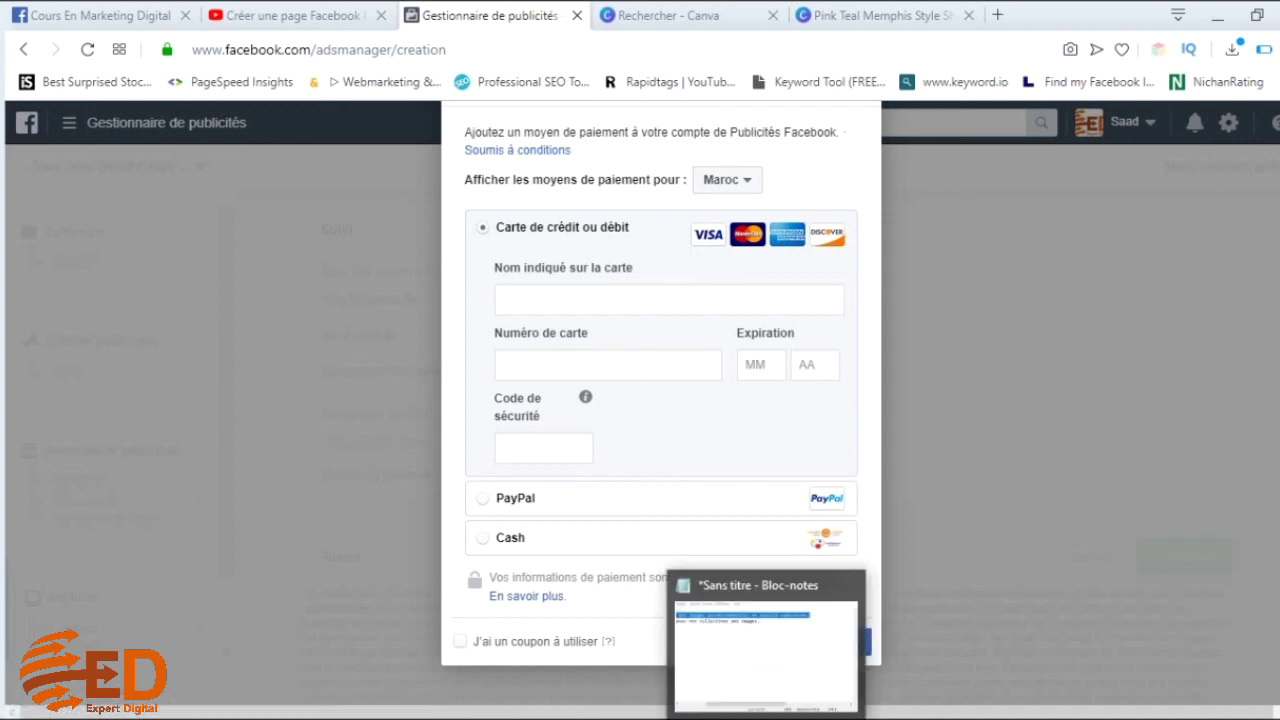